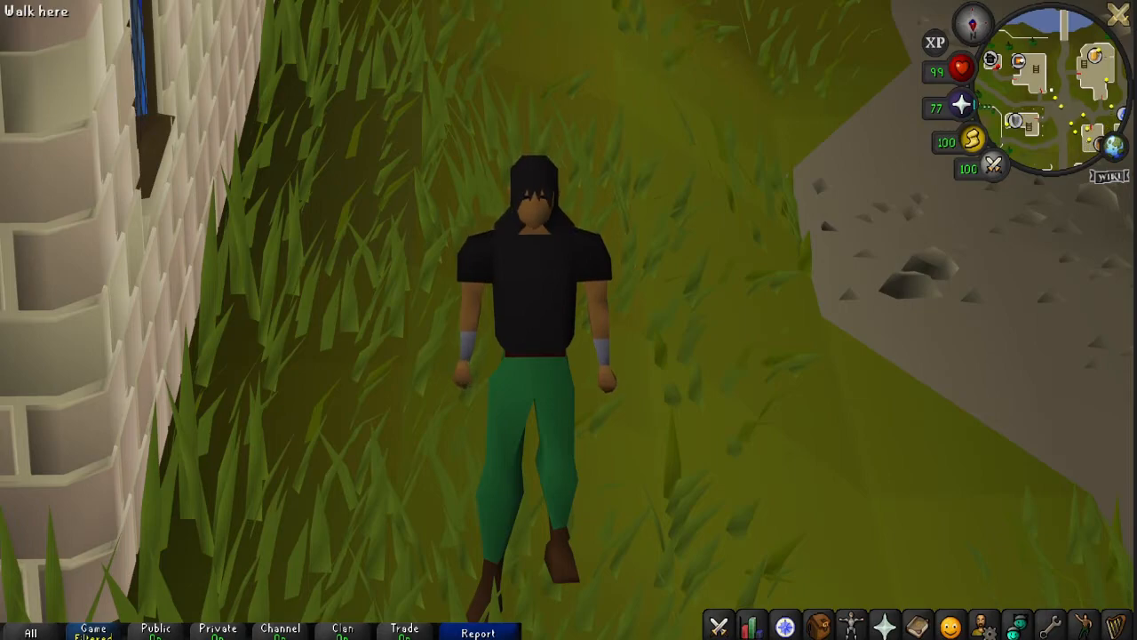
{"action": "scroll", "coordinate": [568, 320], "scroll_direction": "down", "scroll_amount": 5}
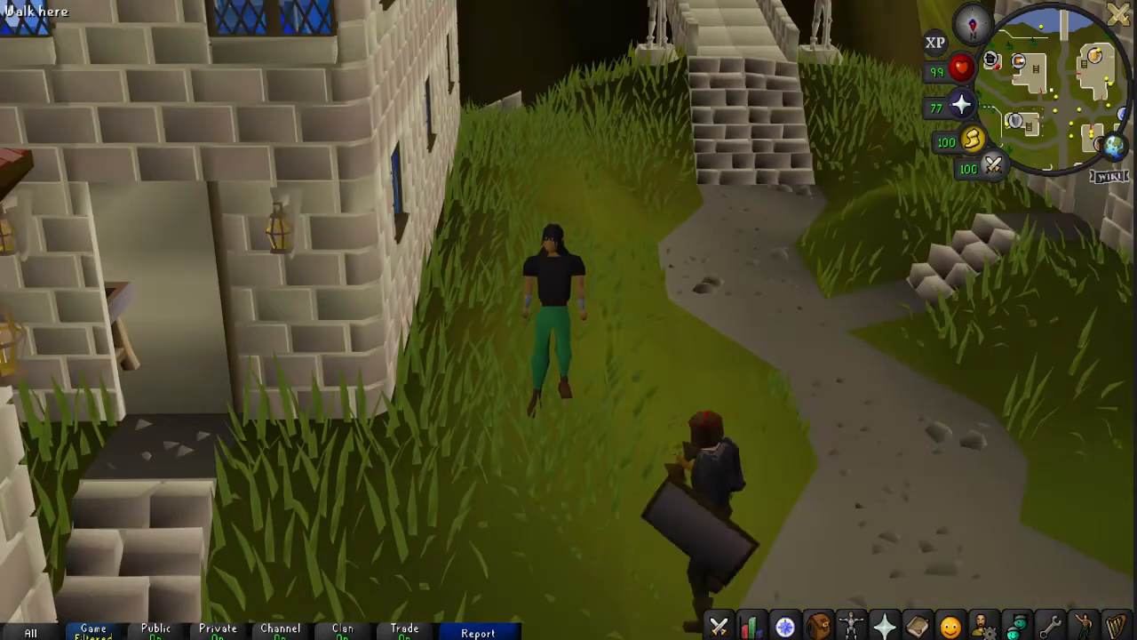
{"action": "scroll", "coordinate": [569, 320], "scroll_direction": "down", "scroll_amount": 6}
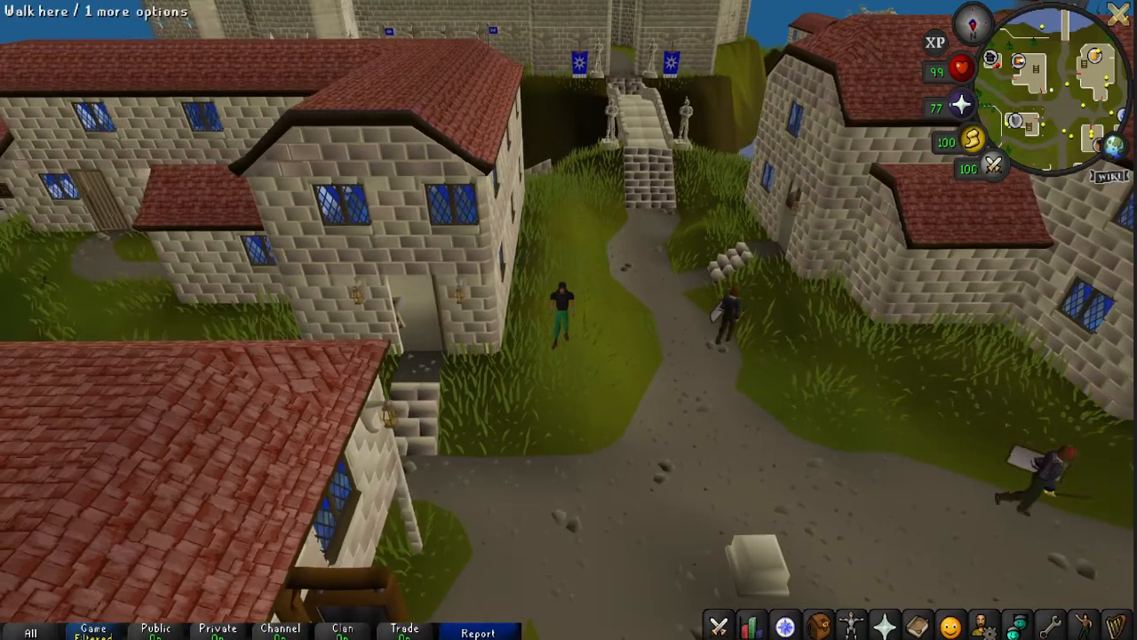
{"action": "scroll", "coordinate": [568, 320], "scroll_direction": "up", "scroll_amount": 10}
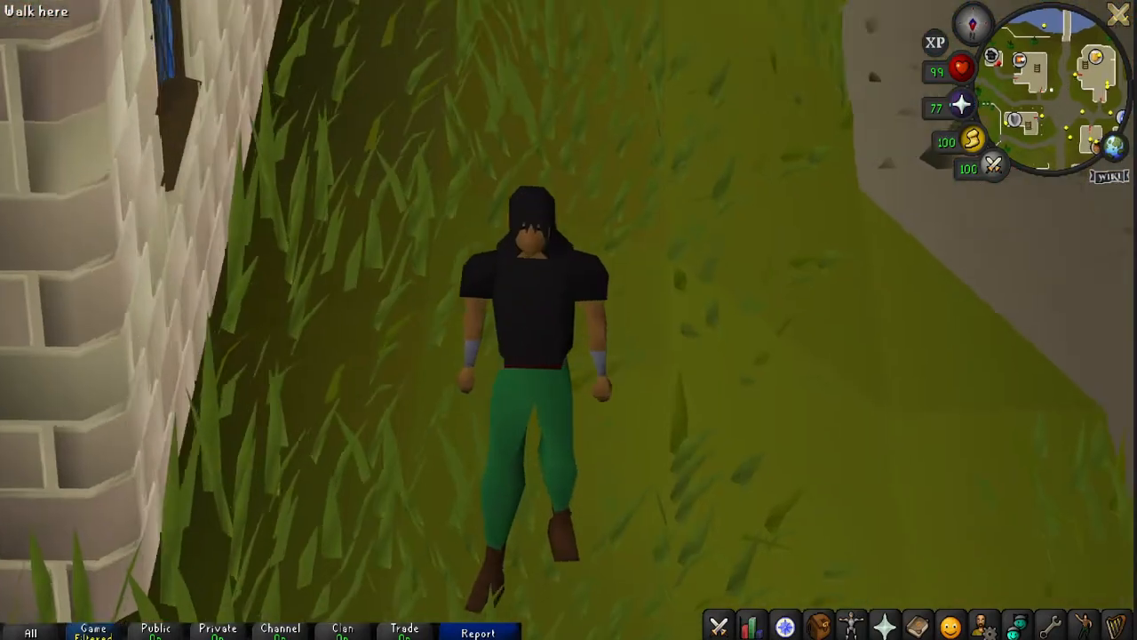
{"action": "key", "text": "Down"}
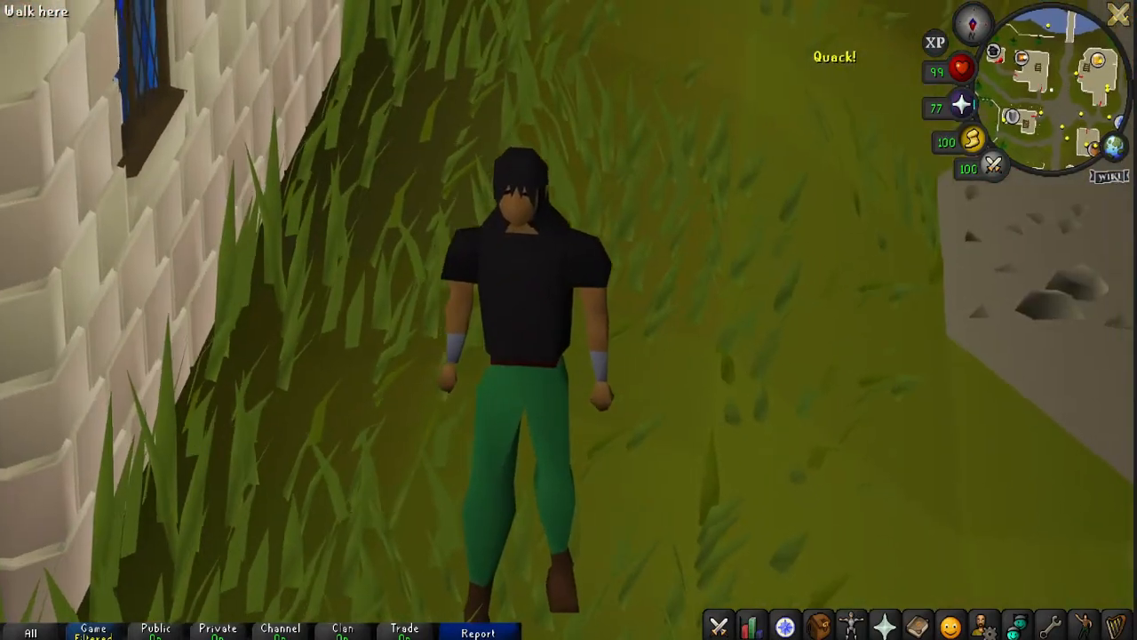
{"action": "key", "text": "Left"}
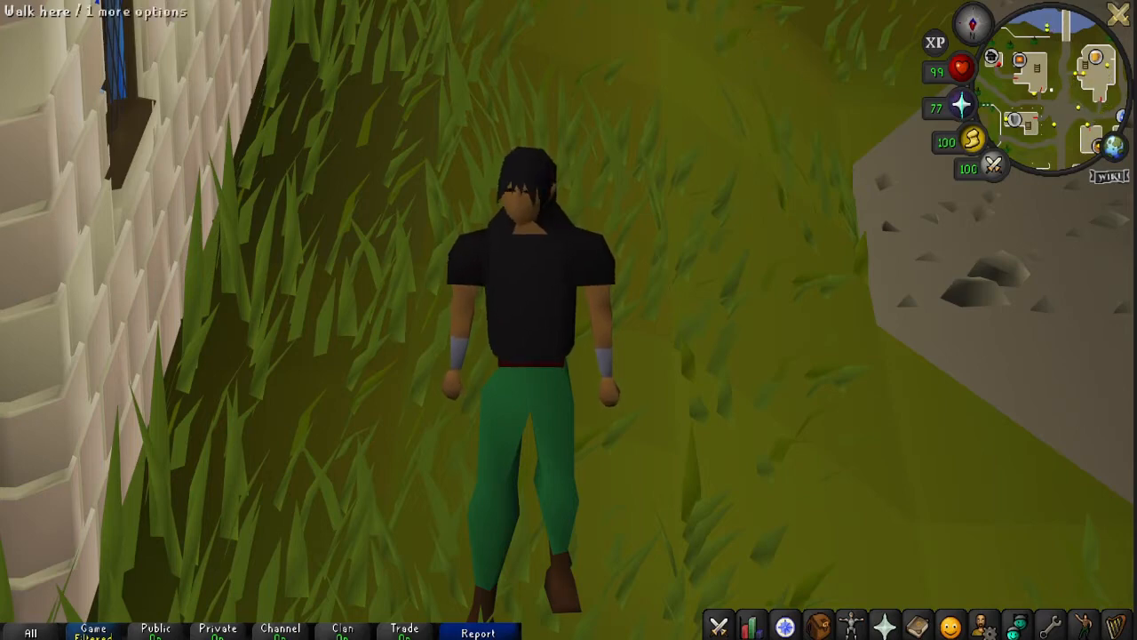
{"action": "scroll", "coordinate": [569, 320], "scroll_direction": "down", "scroll_amount": 10}
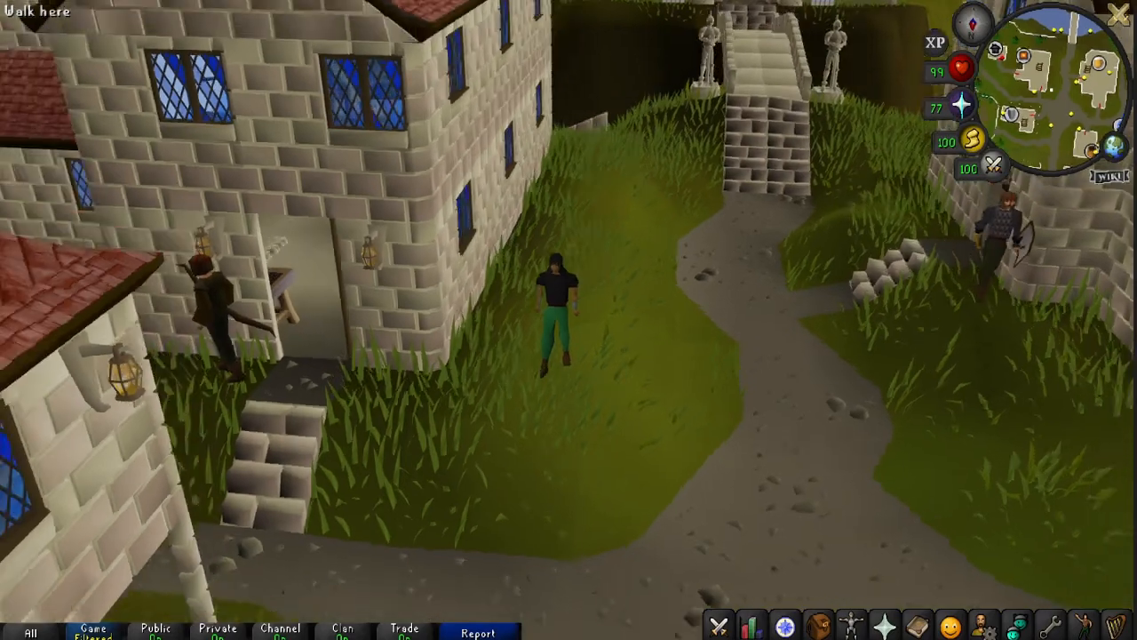
{"action": "left_click_drag", "start_coordinate": [657, 266], "coordinate": [506, 164]}
{"action": "scroll", "coordinate": [569, 320], "scroll_direction": "up", "scroll_amount": 5}
{"action": "scroll", "coordinate": [568, 319], "scroll_direction": "up", "scroll_amount": 5}
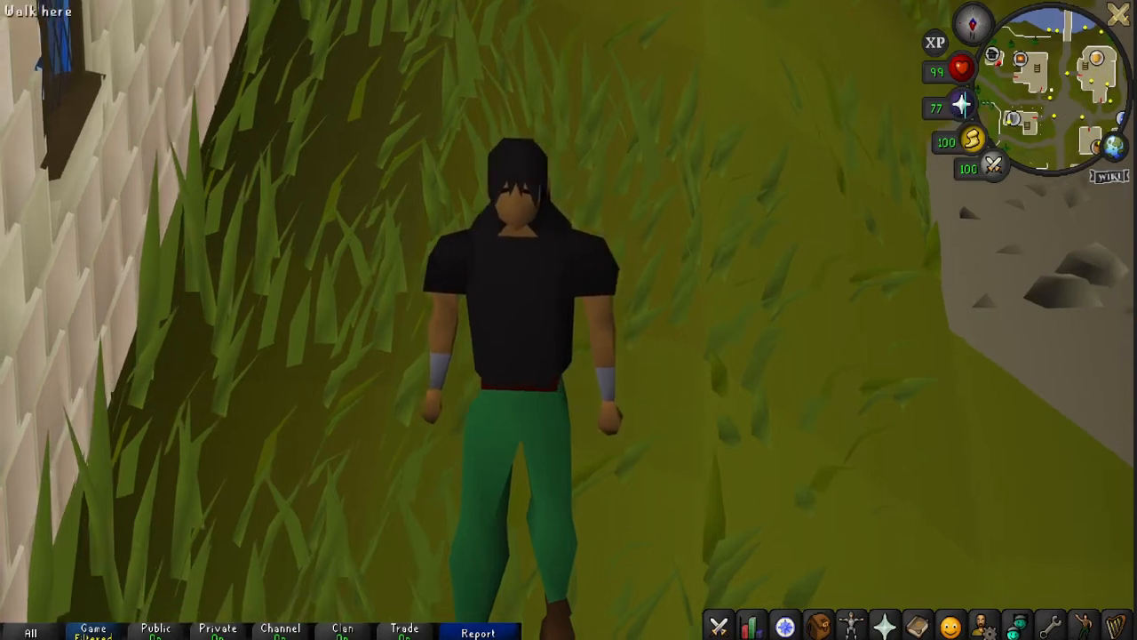
{"action": "scroll", "coordinate": [1055, 311], "scroll_direction": "down", "scroll_amount": 5}
{"action": "scroll", "coordinate": [1056, 311], "scroll_direction": "up", "scroll_amount": 5}
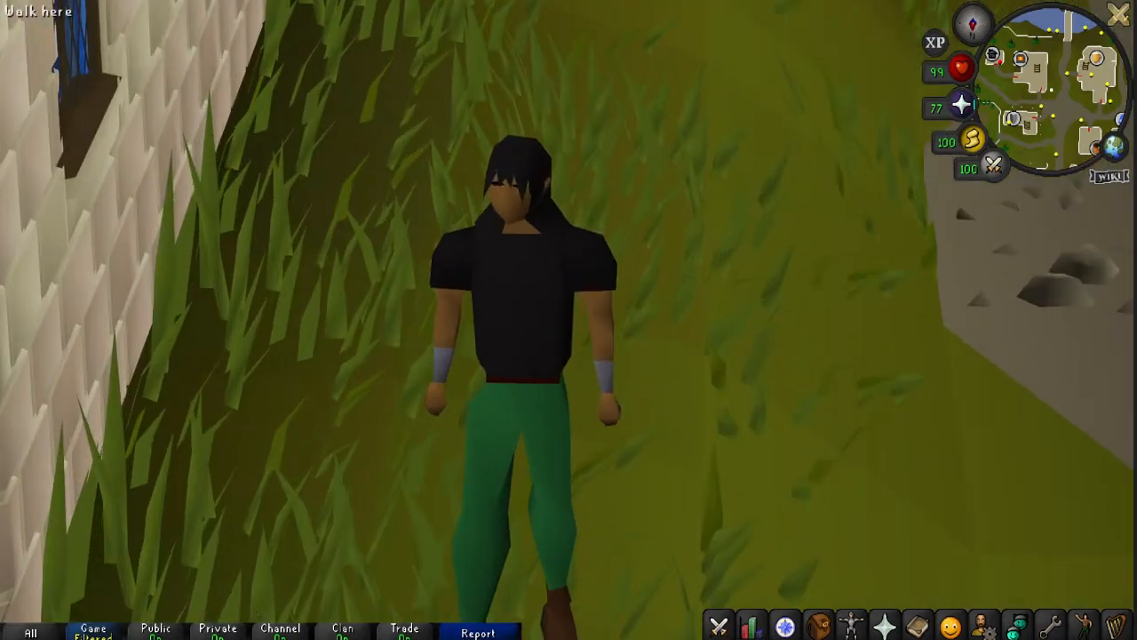
{"action": "scroll", "coordinate": [1055, 311], "scroll_direction": "up", "scroll_amount": 1}
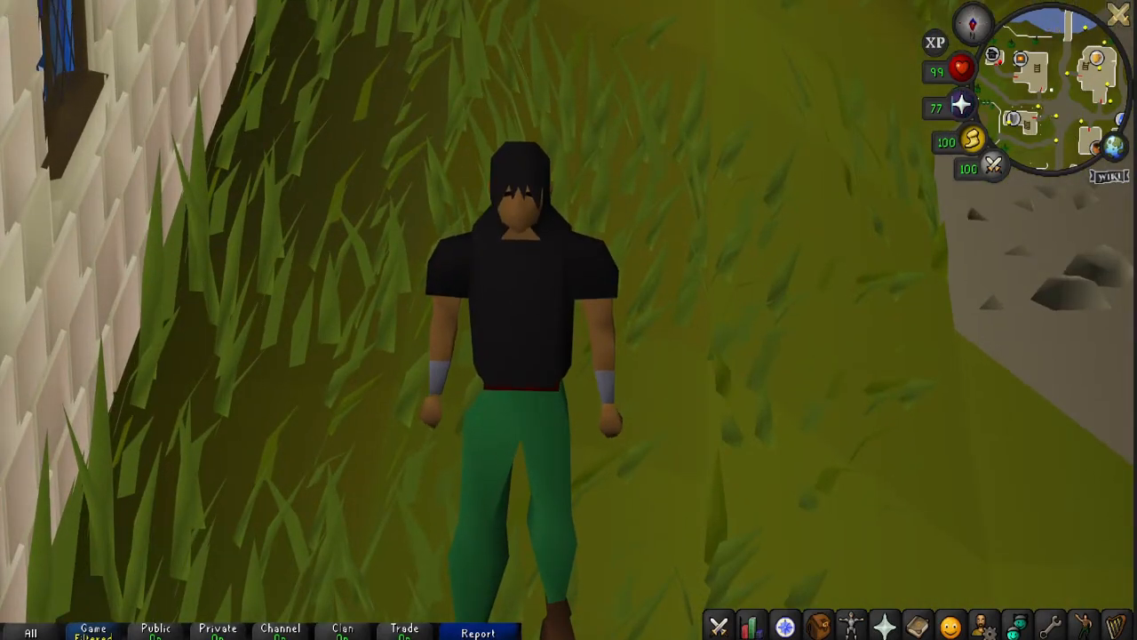
Show the client's sidebar with the plugin list beside the game view.
{"action": "left_click", "coordinate": [1118, 9]}
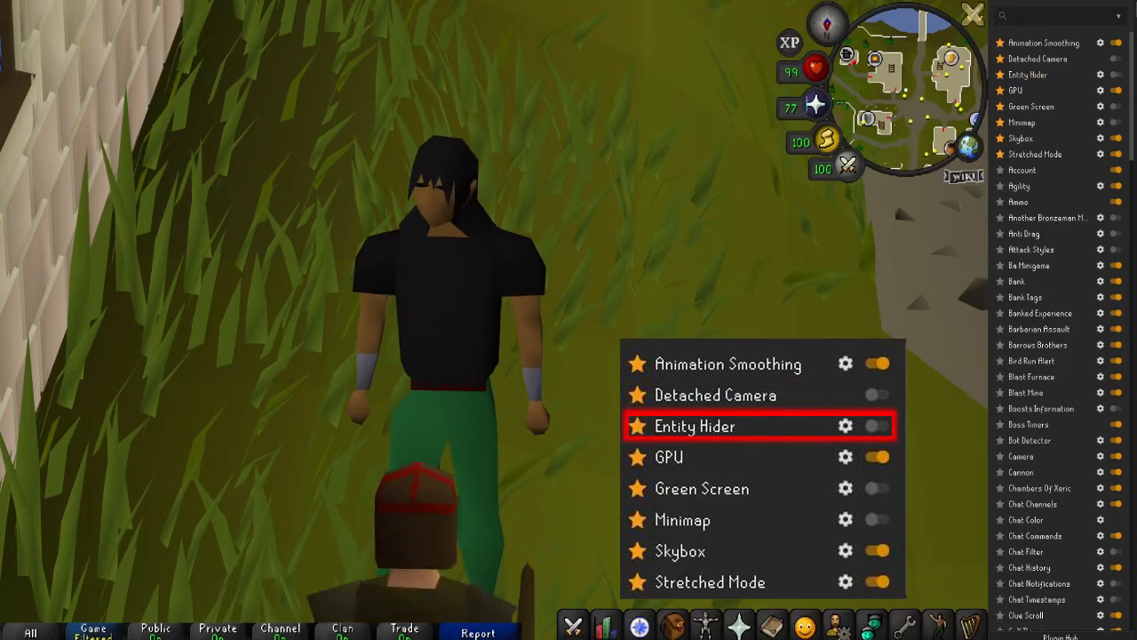
{"action": "scroll", "coordinate": [494, 311], "scroll_direction": "down", "scroll_amount": 5}
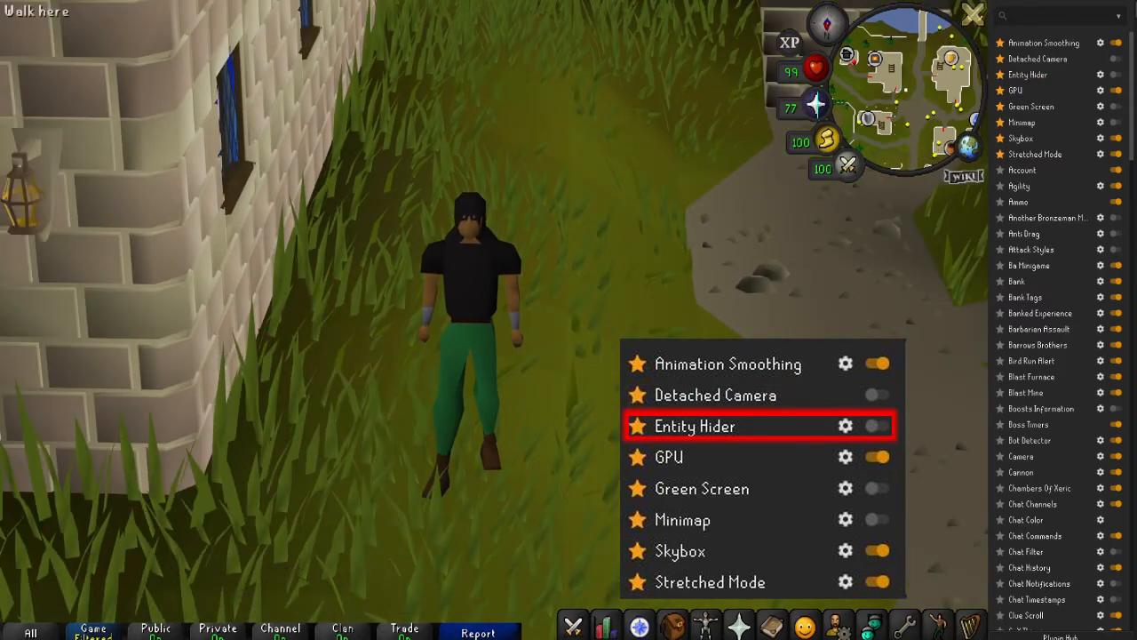
{"action": "scroll", "coordinate": [494, 311], "scroll_direction": "up", "scroll_amount": 5}
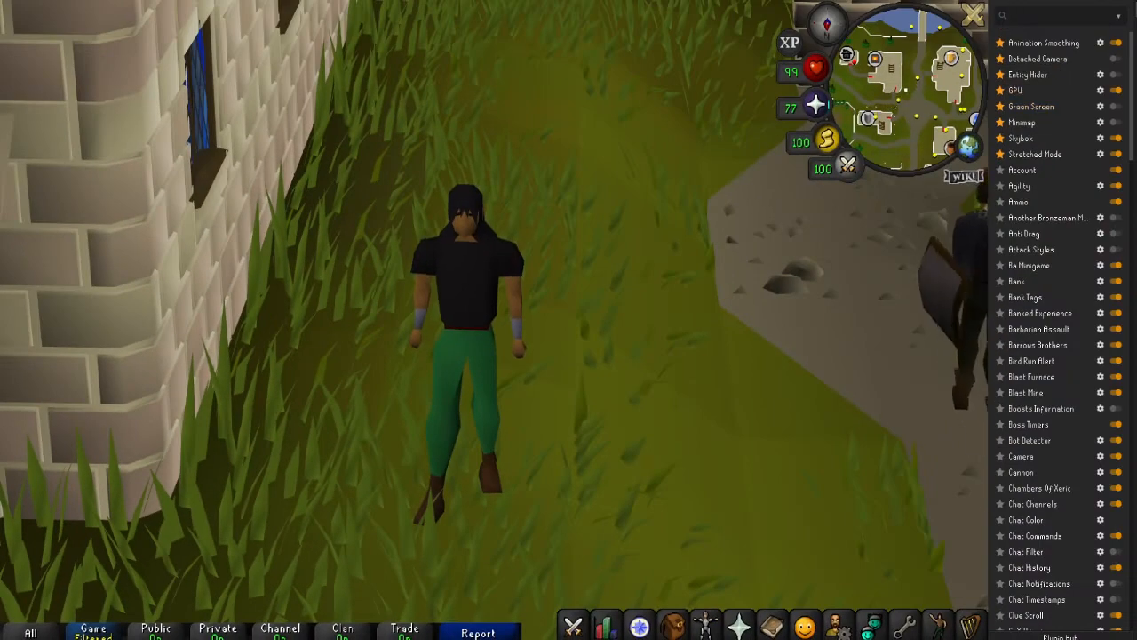
Examine the town around the character from several camera angles and distances with the GPU plugin enabled.
{"action": "scroll", "coordinate": [813, 246], "scroll_direction": "down", "scroll_amount": 10}
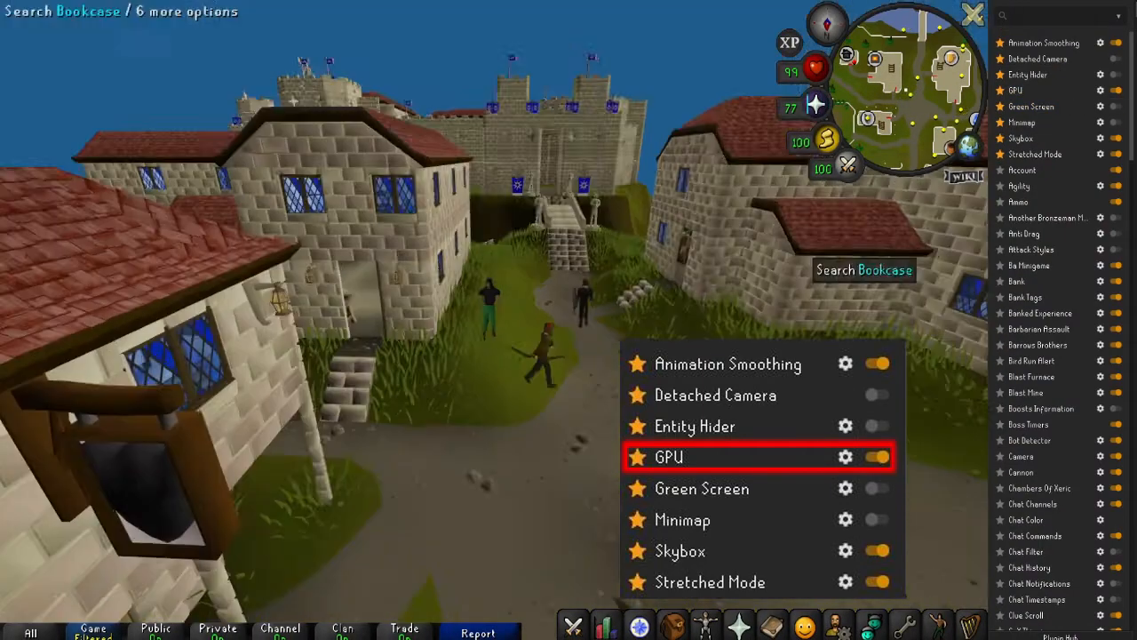
{"action": "key", "text": "Up"}
{"action": "key", "text": "Left"}
{"action": "scroll", "coordinate": [812, 245], "scroll_direction": "up", "scroll_amount": 8}
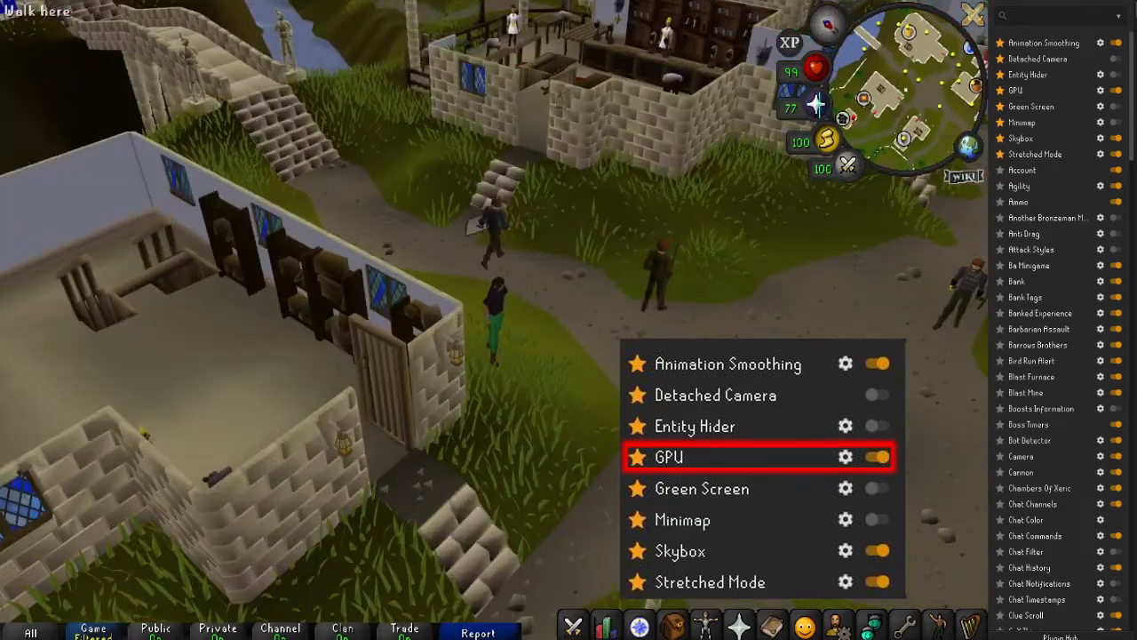
{"action": "key", "text": "Left"}
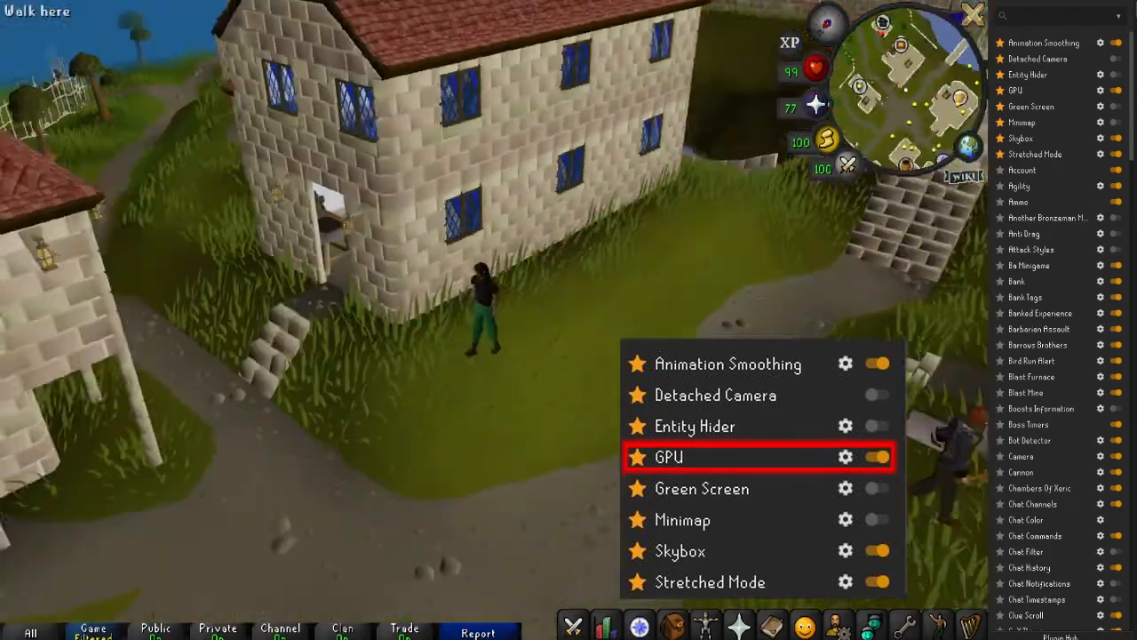
{"action": "key", "text": "Left"}
{"action": "scroll", "coordinate": [494, 311], "scroll_direction": "up", "scroll_amount": 10}
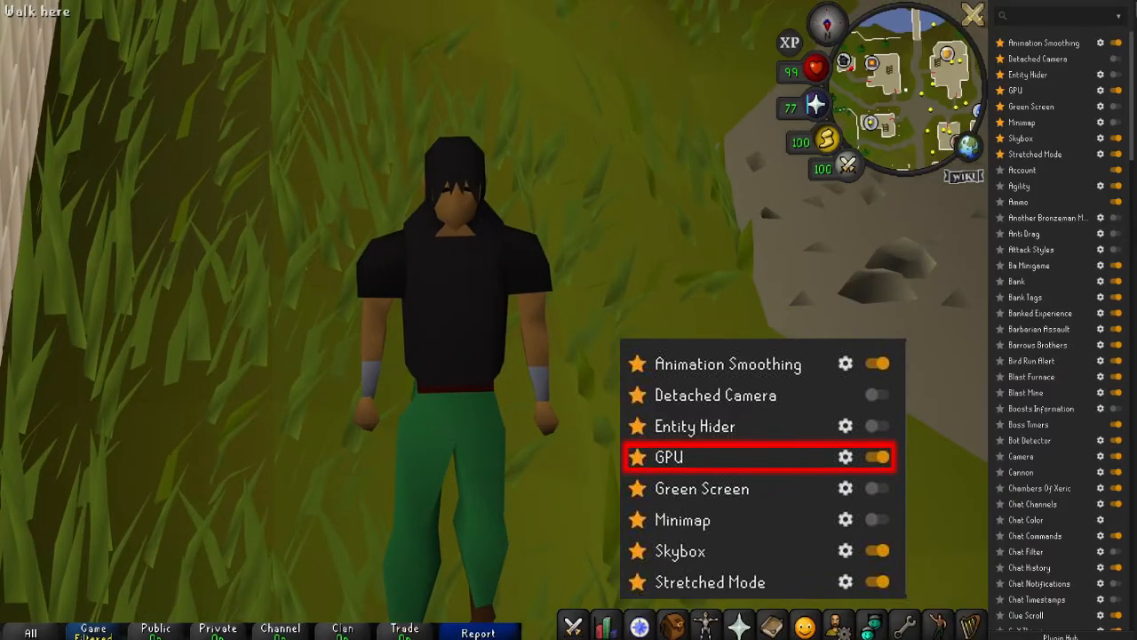
{"action": "scroll", "coordinate": [683, 271], "scroll_direction": "down", "scroll_amount": 15}
{"action": "key", "text": "Up"}
{"action": "key", "text": "Down"}
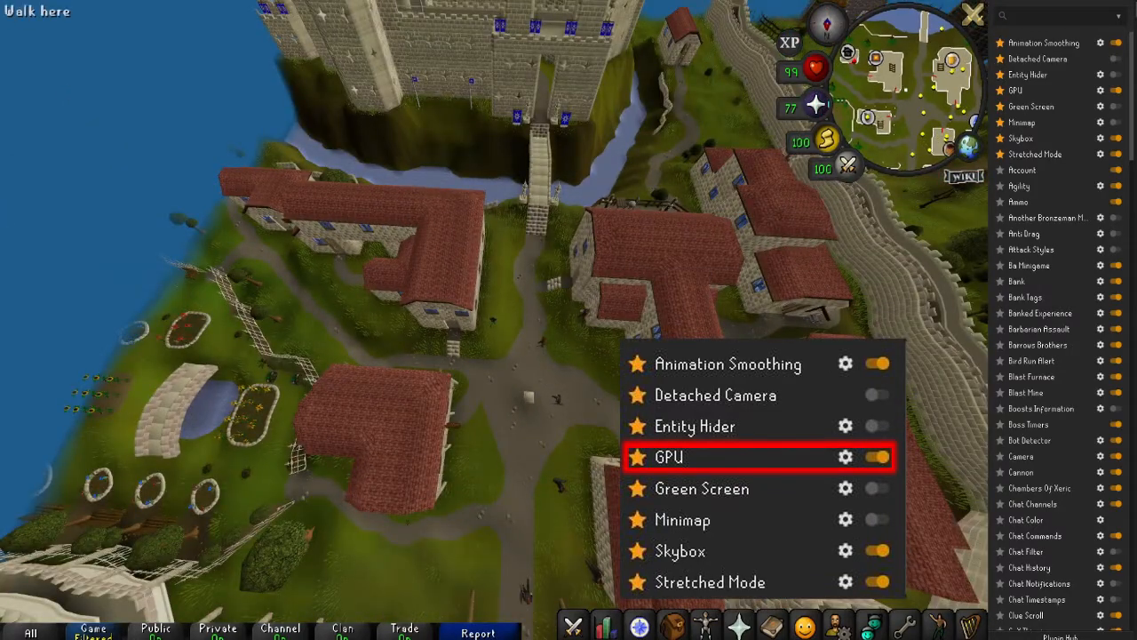
{"action": "scroll", "coordinate": [494, 311], "scroll_direction": "up", "scroll_amount": 15}
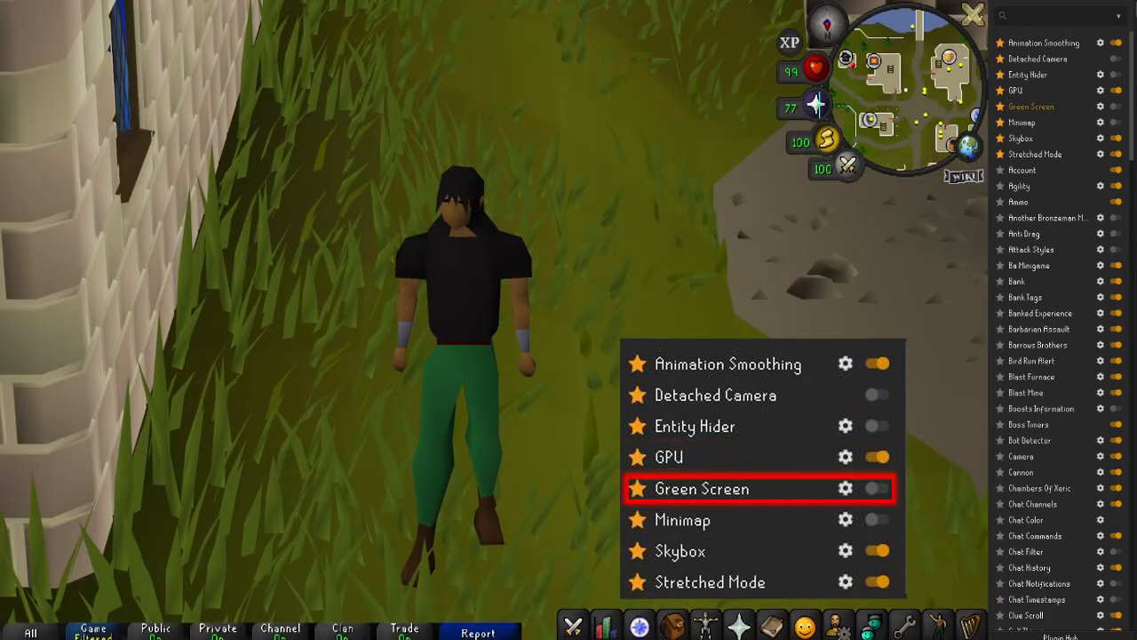
Try the Green Screen plugin on and off, leave it enabled, and play an emote with the character in front of it.
{"action": "left_click", "coordinate": [1116, 107]}
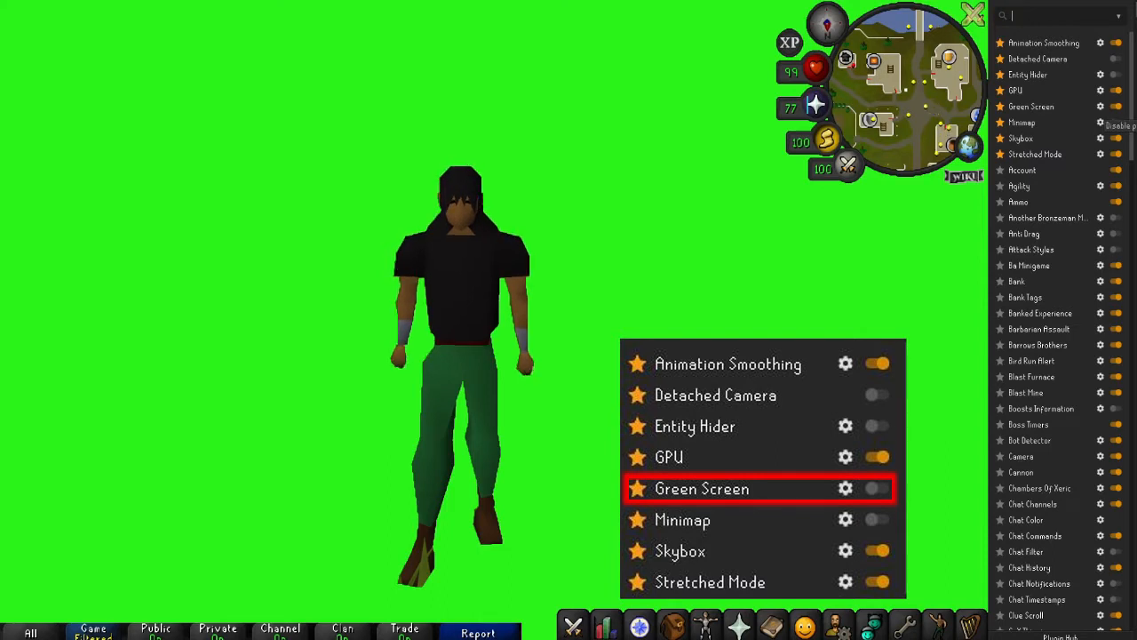
{"action": "left_click", "coordinate": [1116, 106]}
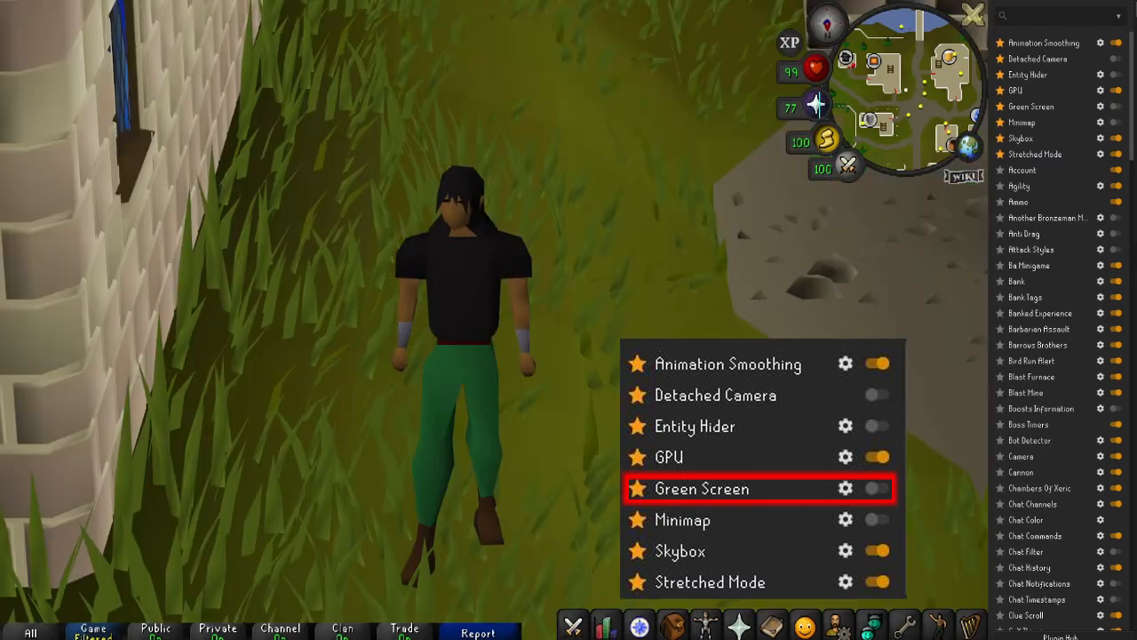
{"action": "left_click", "coordinate": [1116, 106]}
{"action": "left_click", "coordinate": [938, 626]}
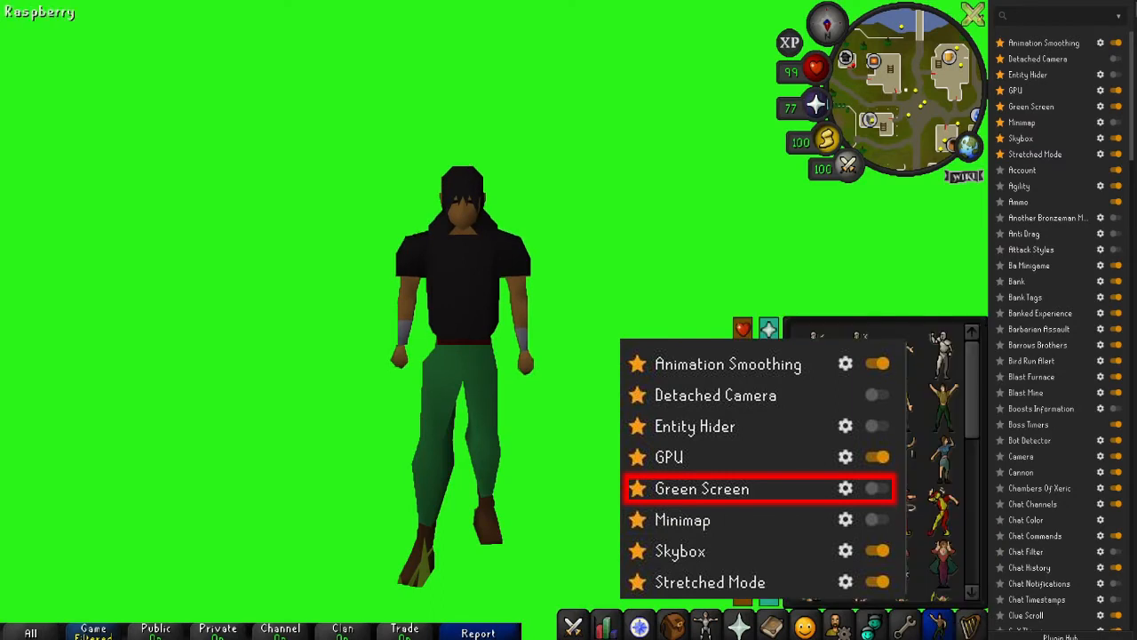
{"action": "left_click", "coordinate": [815, 563]}
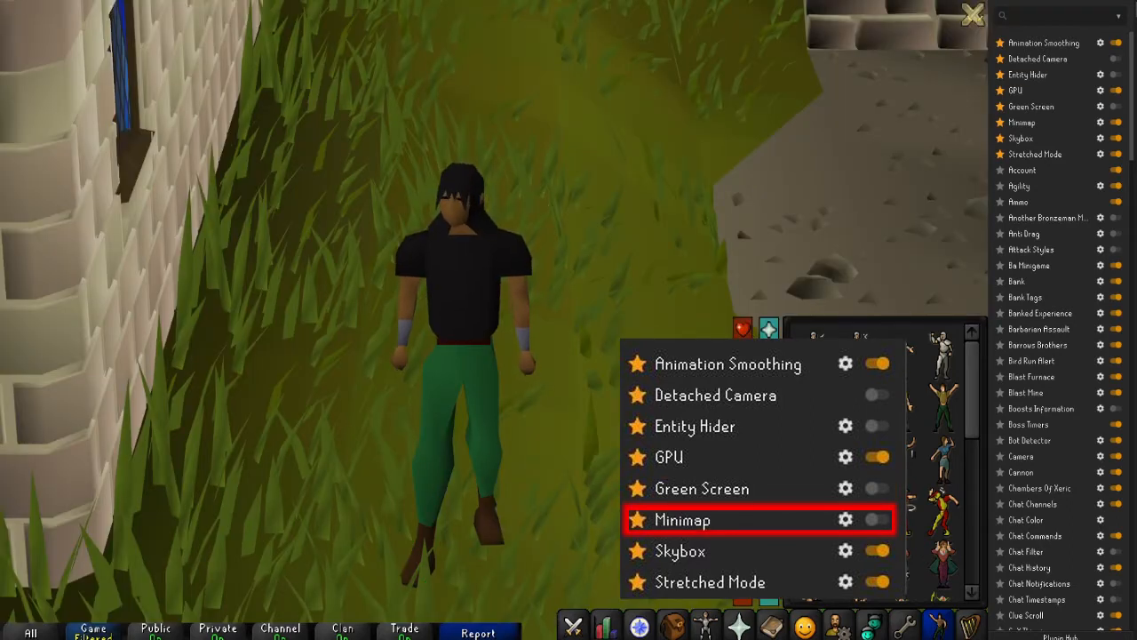
Disable the Minimap plugin, and switch the Skybox plugin off and back on.
{"action": "left_click", "coordinate": [1117, 123]}
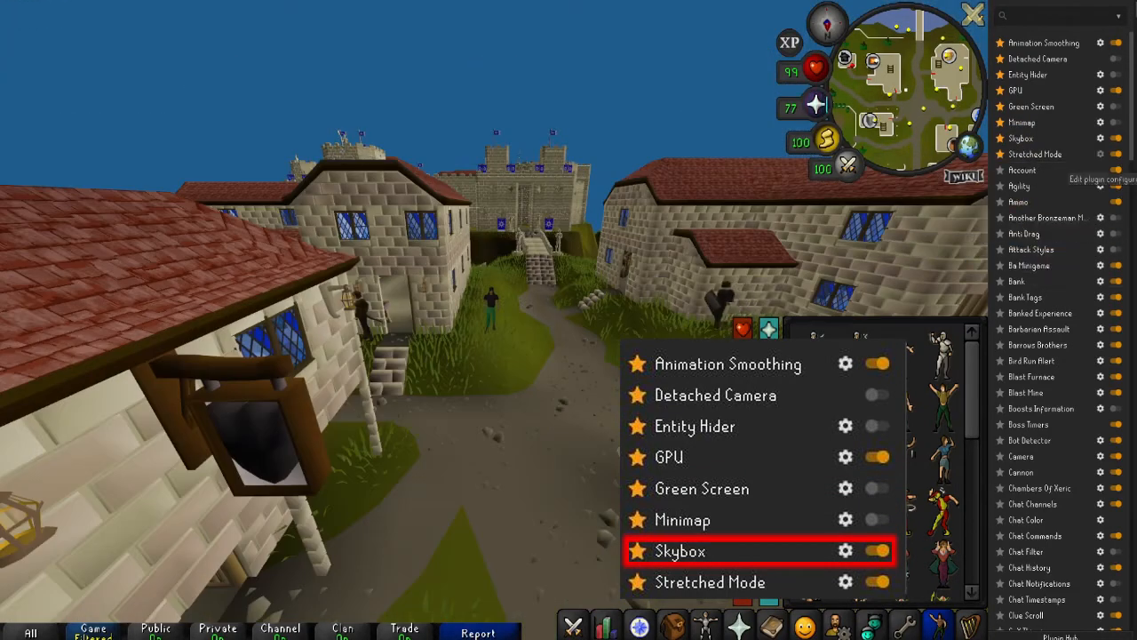
{"action": "left_click", "coordinate": [1116, 139]}
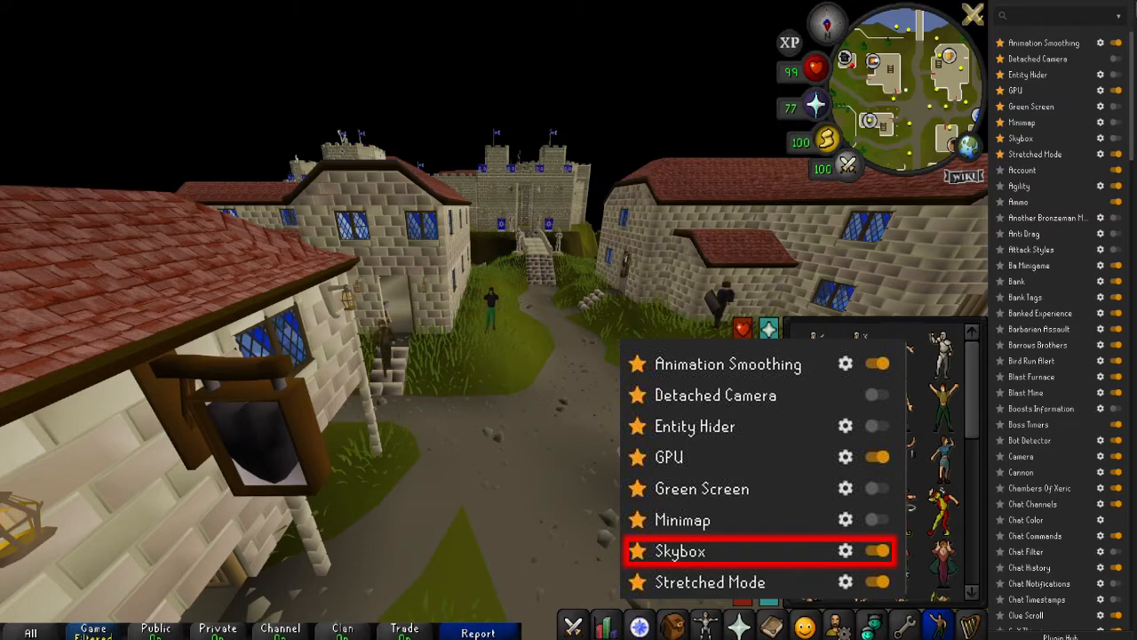
{"action": "left_click", "coordinate": [1116, 139]}
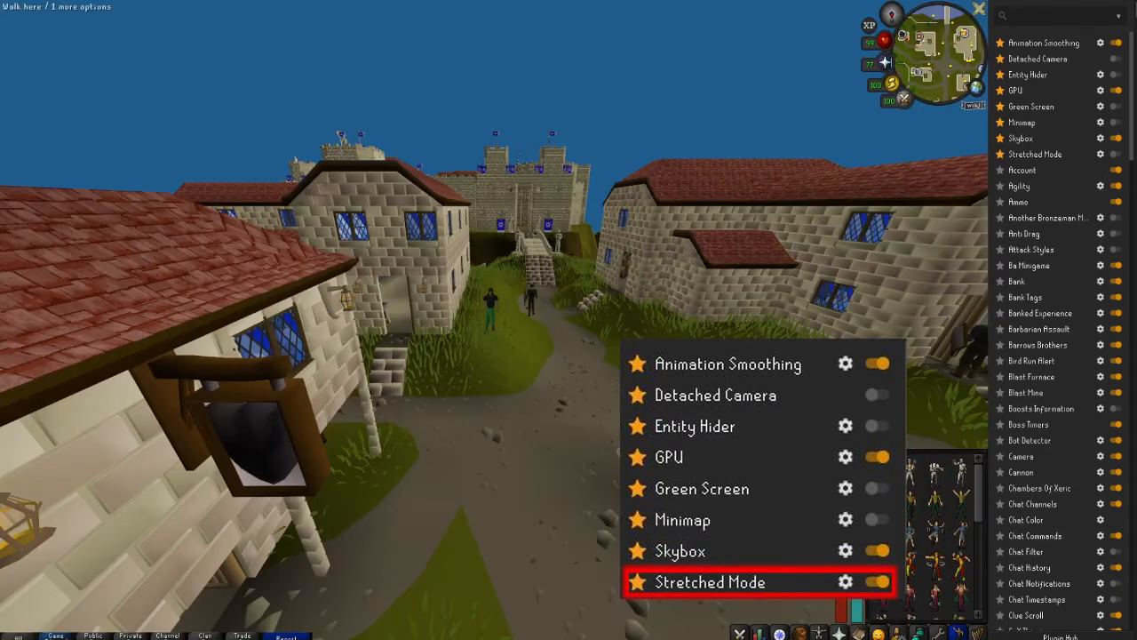
View the character's inventory in place of the emotes and hide it again.
{"action": "scroll", "coordinate": [495, 320], "scroll_direction": "up", "scroll_amount": 10}
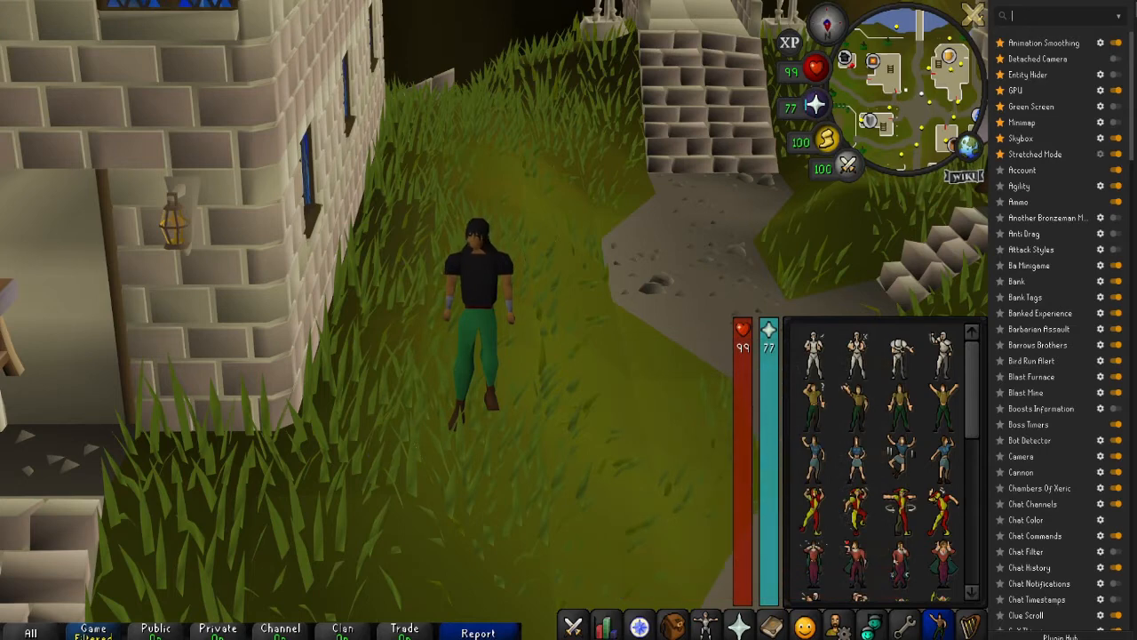
{"action": "left_click", "coordinate": [673, 627]}
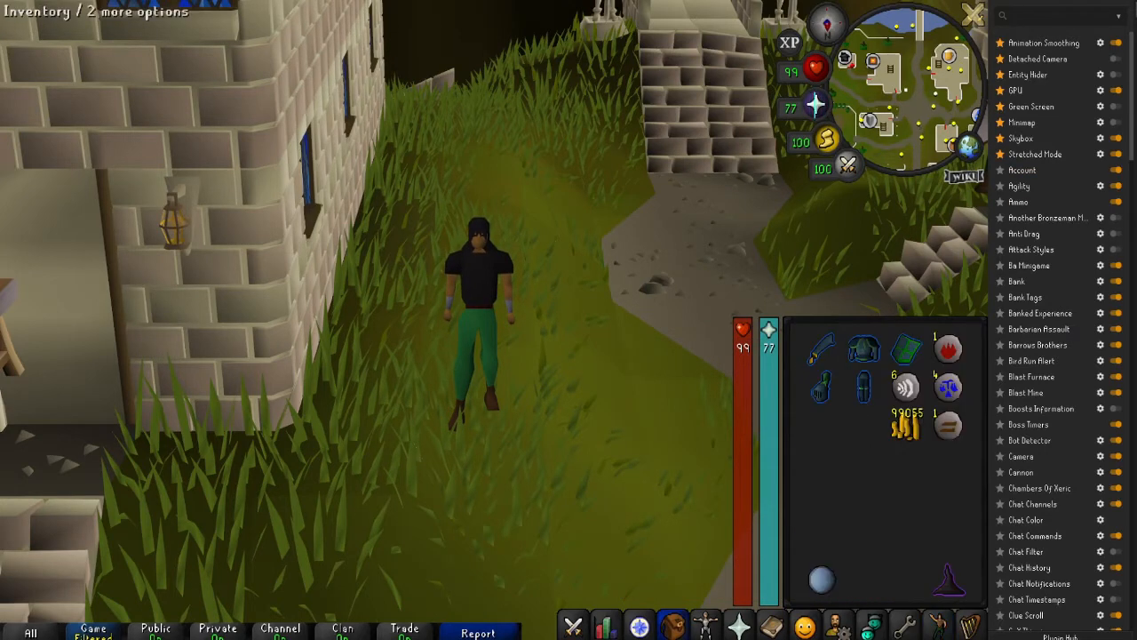
{"action": "left_click", "coordinate": [672, 627]}
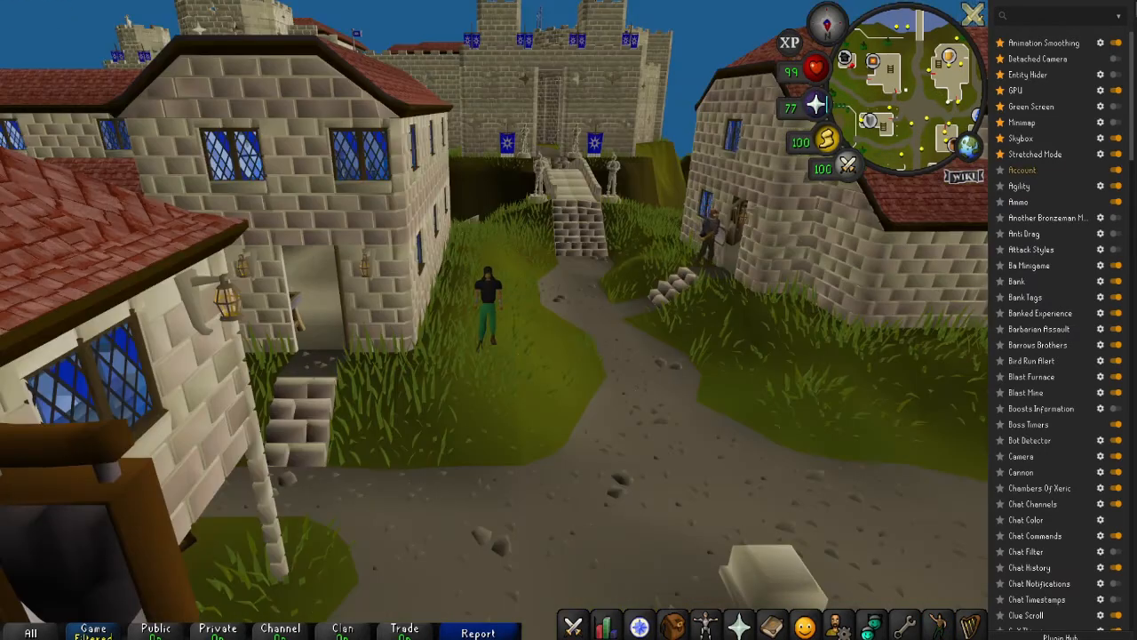
Disable the Stretched Mode plugin and enable the Minimap plugin to hide the minimap.
{"action": "left_click", "coordinate": [1116, 154]}
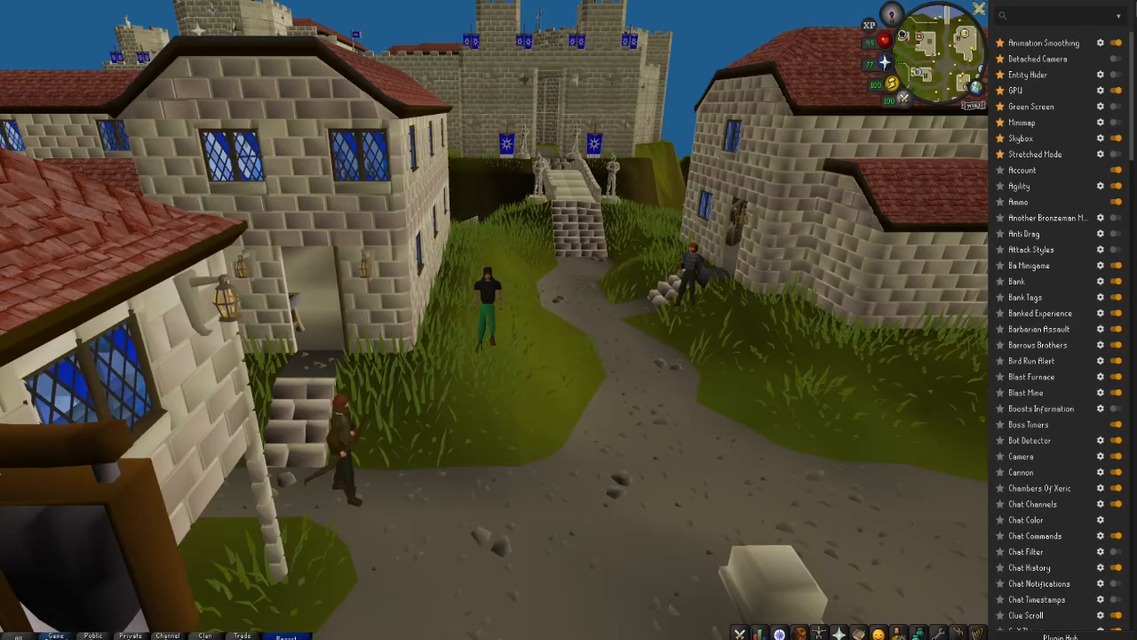
{"action": "left_click", "coordinate": [1116, 122]}
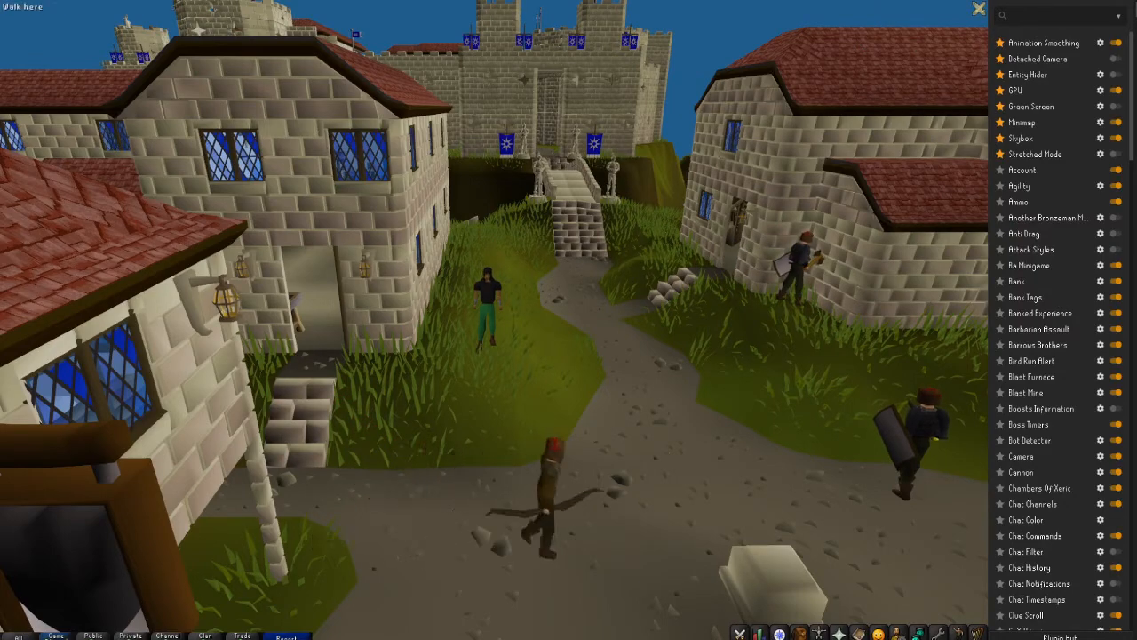
{"action": "scroll", "coordinate": [699, 444], "scroll_direction": "down", "scroll_amount": 8}
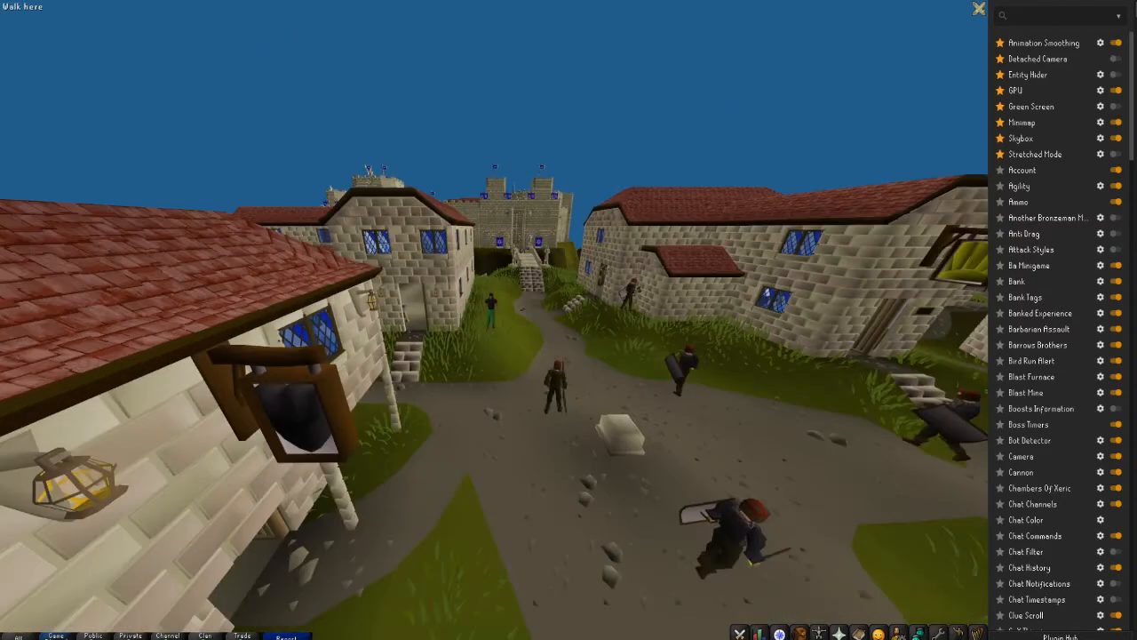
{"action": "left_click_drag", "start_coordinate": [534, 303], "coordinate": [640, 329]}
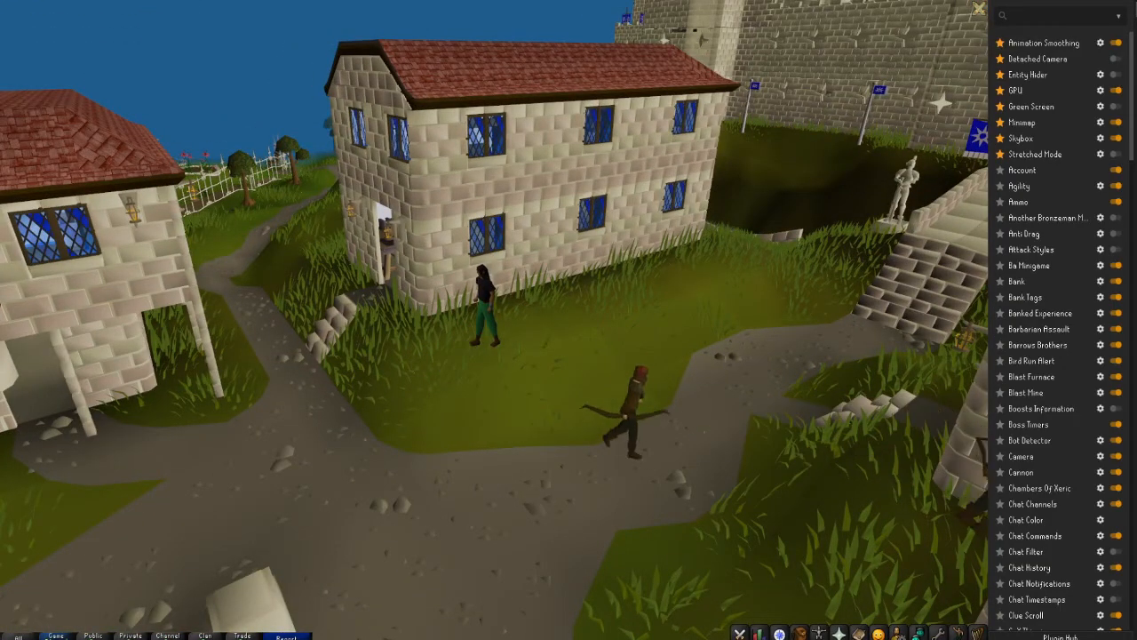
{"action": "left_click_drag", "start_coordinate": [729, 115], "coordinate": [1013, 202]}
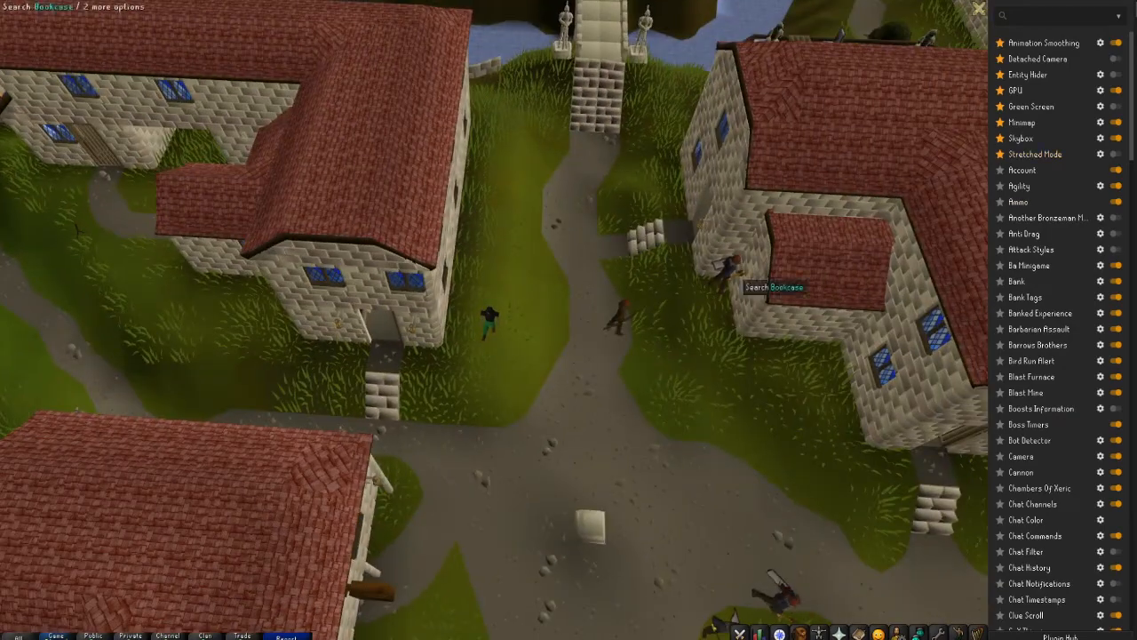
{"action": "scroll", "coordinate": [728, 284], "scroll_direction": "up", "scroll_amount": 5}
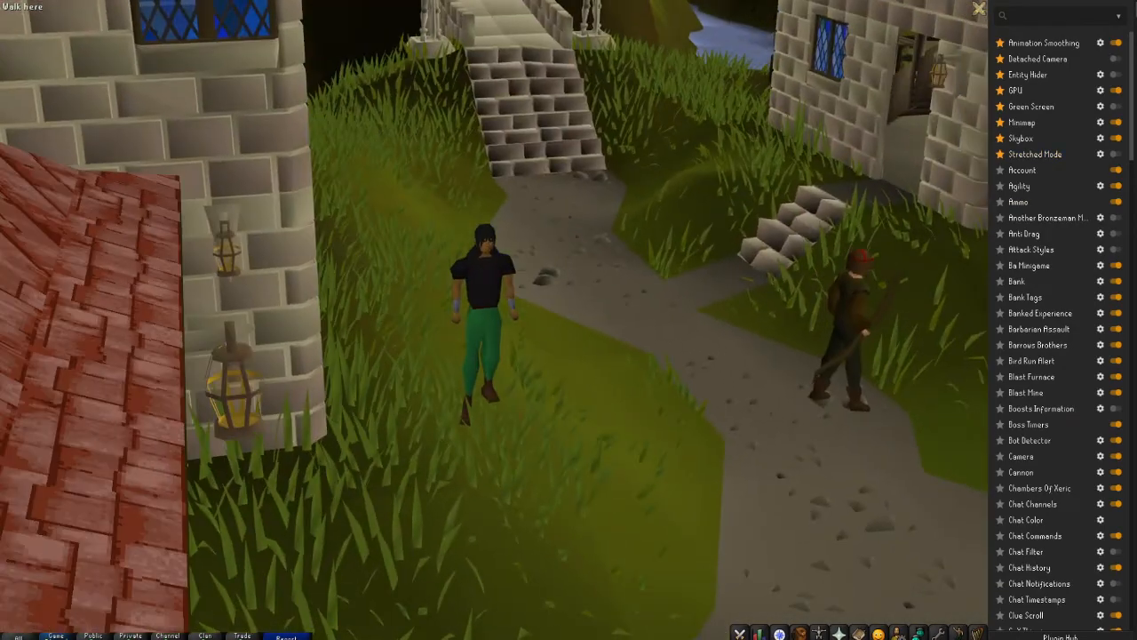
{"action": "left_click_drag", "start_coordinate": [605, 311], "coordinate": [800, 311]}
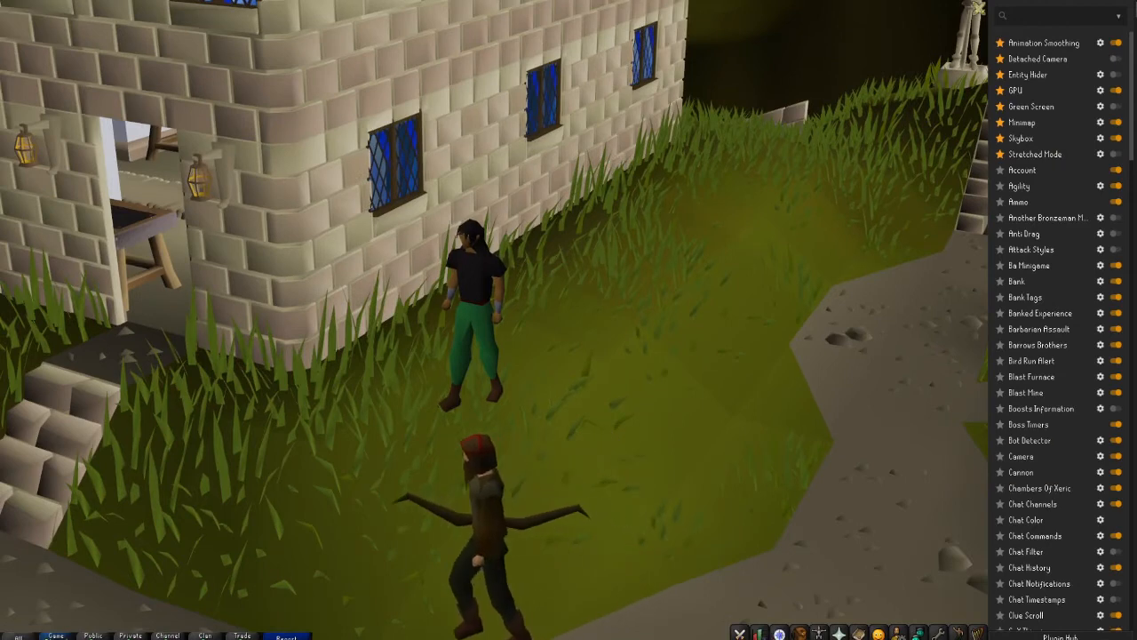
Scry the Oculus orb from the character's inventory and move and rotate the free camera around the grass beside the building.
{"action": "mouse_move", "coordinate": [728, 267]}
{"action": "left_mouse_down"}
{"action": "mouse_move", "coordinate": [689, 277]}
{"action": "mouse_move", "coordinate": [742, 284]}
{"action": "left_mouse_up"}
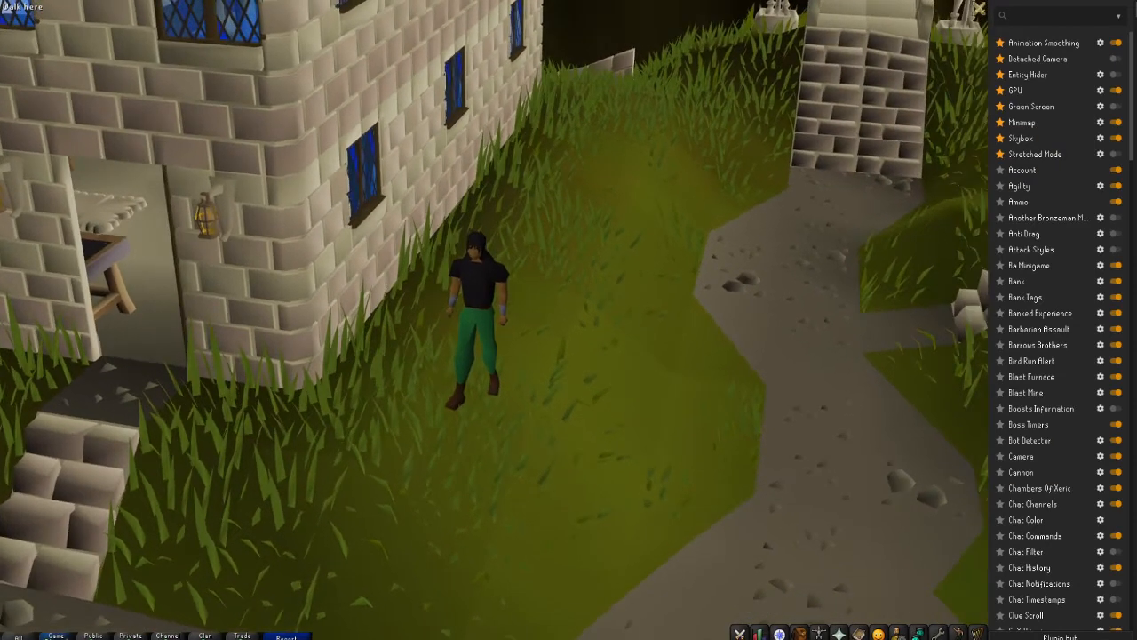
{"action": "left_click", "coordinate": [800, 633]}
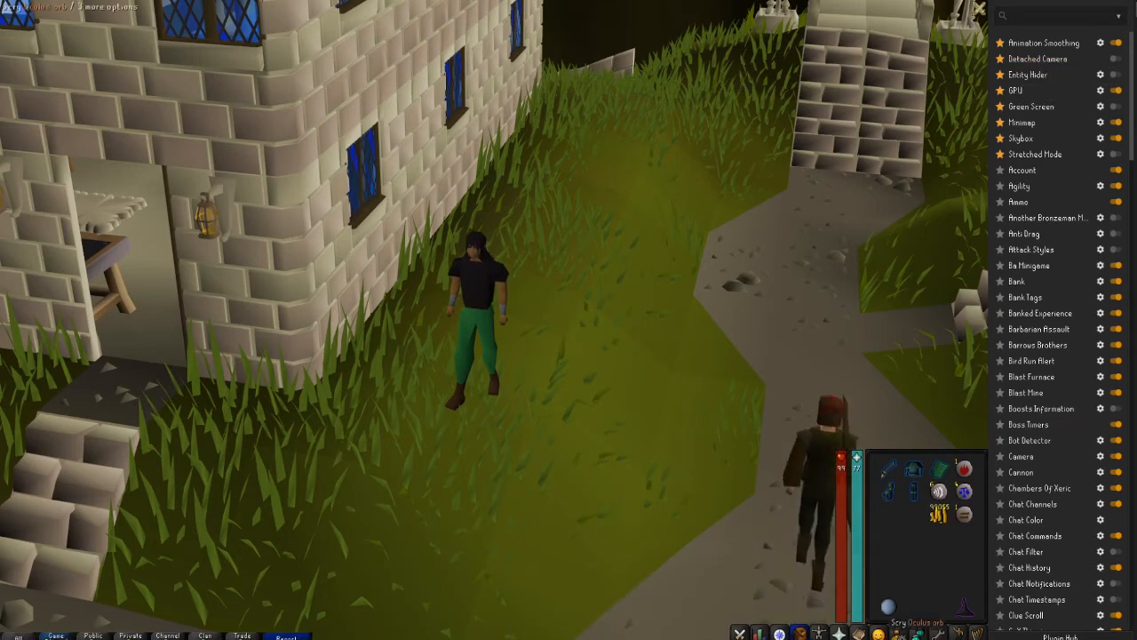
{"action": "left_click", "coordinate": [888, 607]}
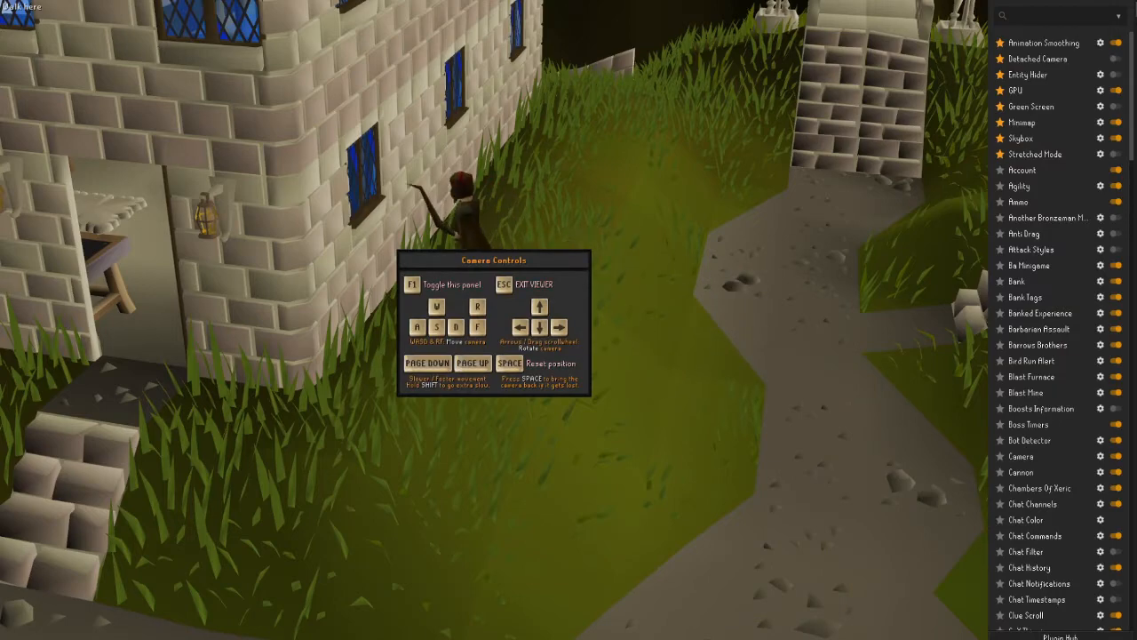
{"action": "key", "text": "Left"}
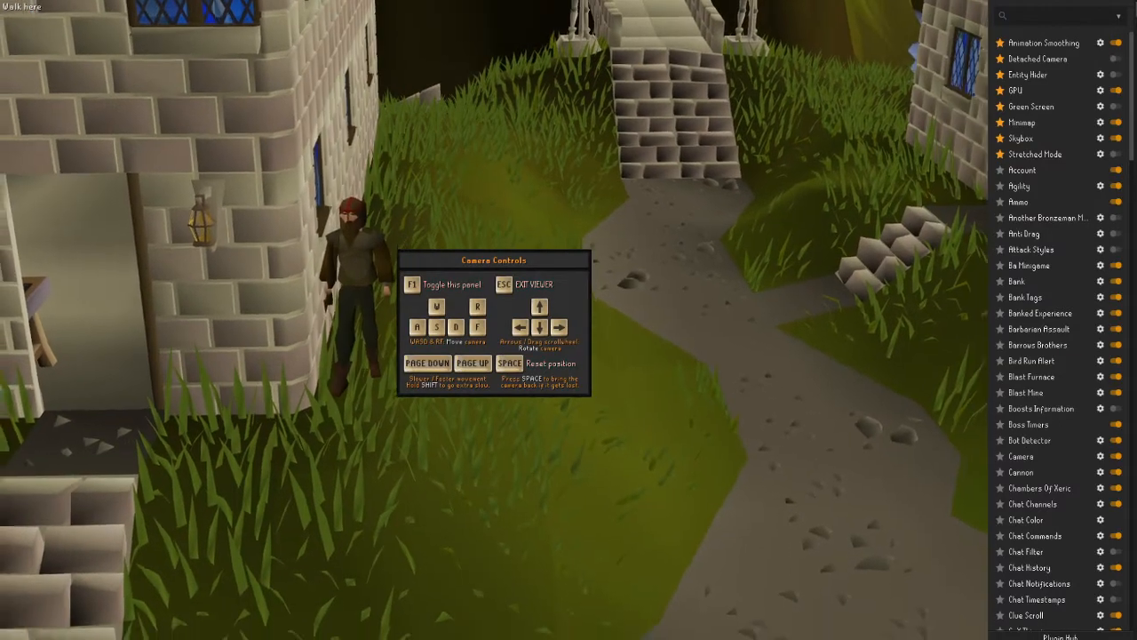
{"action": "key", "text": "s"}
{"action": "key", "text": "Left"}
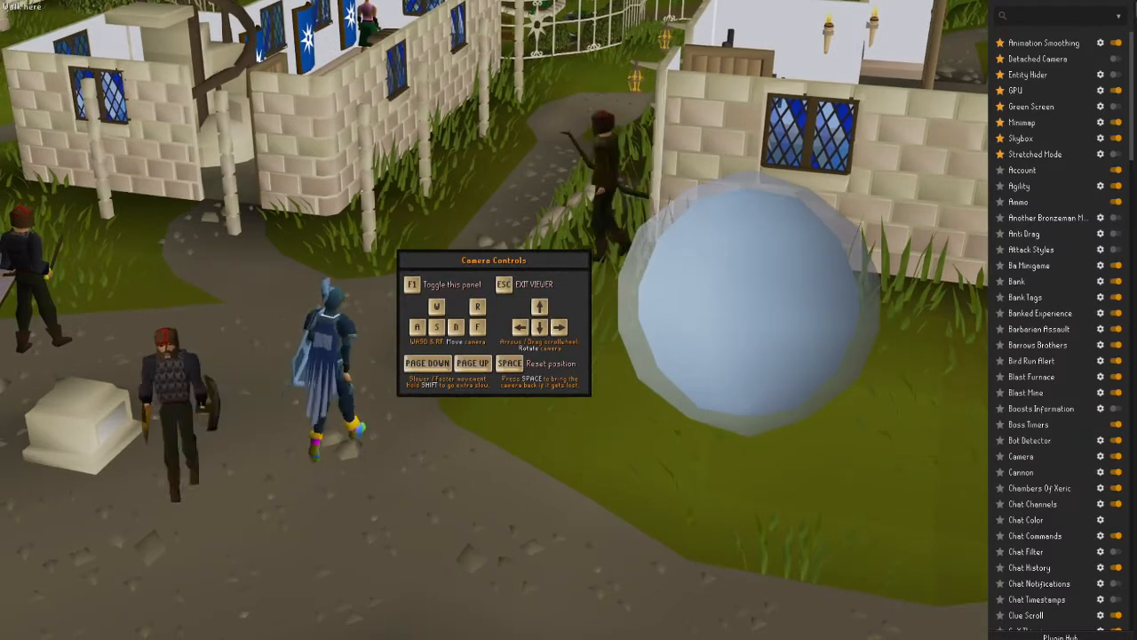
Turn the orb camera past the stone building and pull it back above the town for a wide view.
{"action": "key", "text": "Escape"}
{"action": "left_click", "coordinate": [888, 516]}
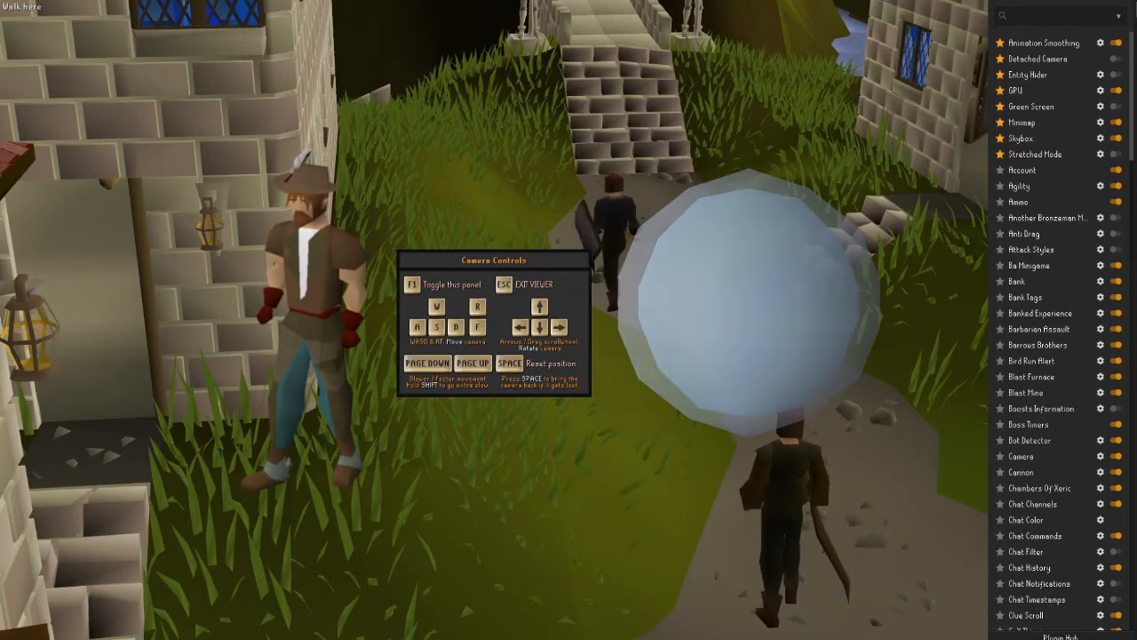
{"action": "key", "text": "Right"}
{"action": "key", "text": "a"}
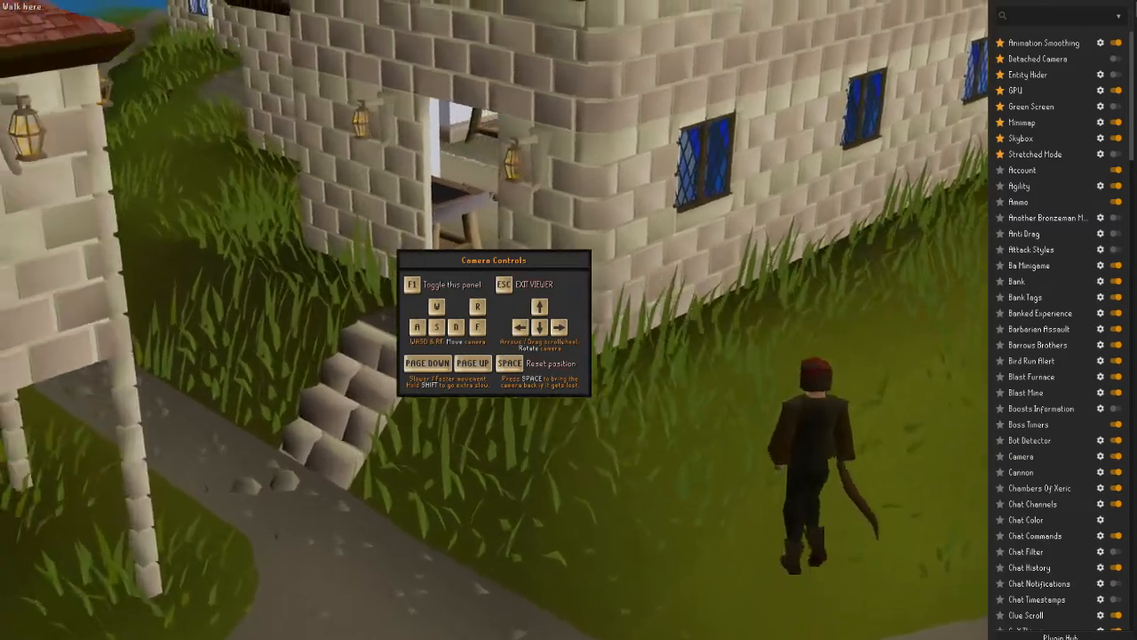
{"action": "key", "text": "Down"}
{"action": "key", "text": "s"}
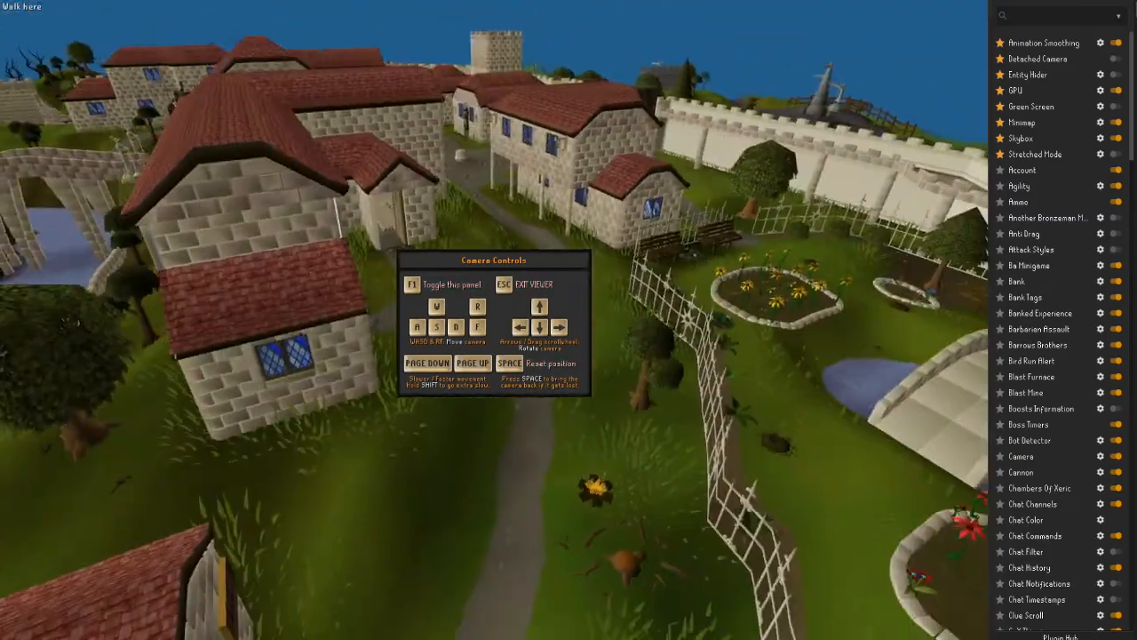
Fly the orb camera sideways and forward over the fenced garden towards the houses, and hide the Camera Controls overlay.
{"action": "key", "text": "d"}
{"action": "key", "text": "w"}
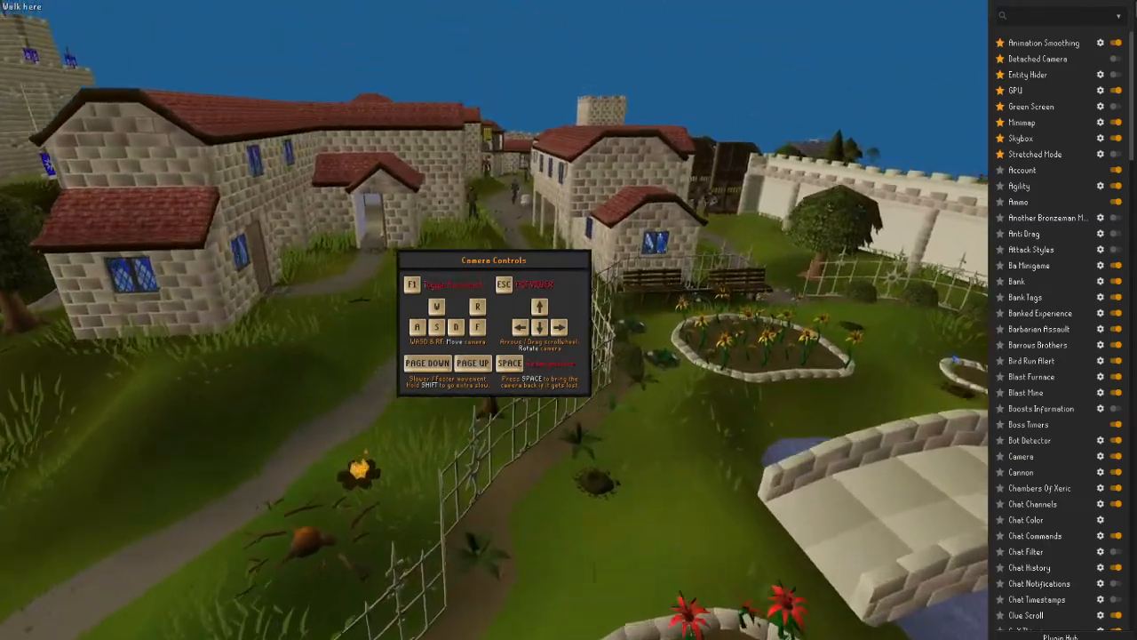
{"action": "key", "text": "d"}
{"action": "key", "text": "w"}
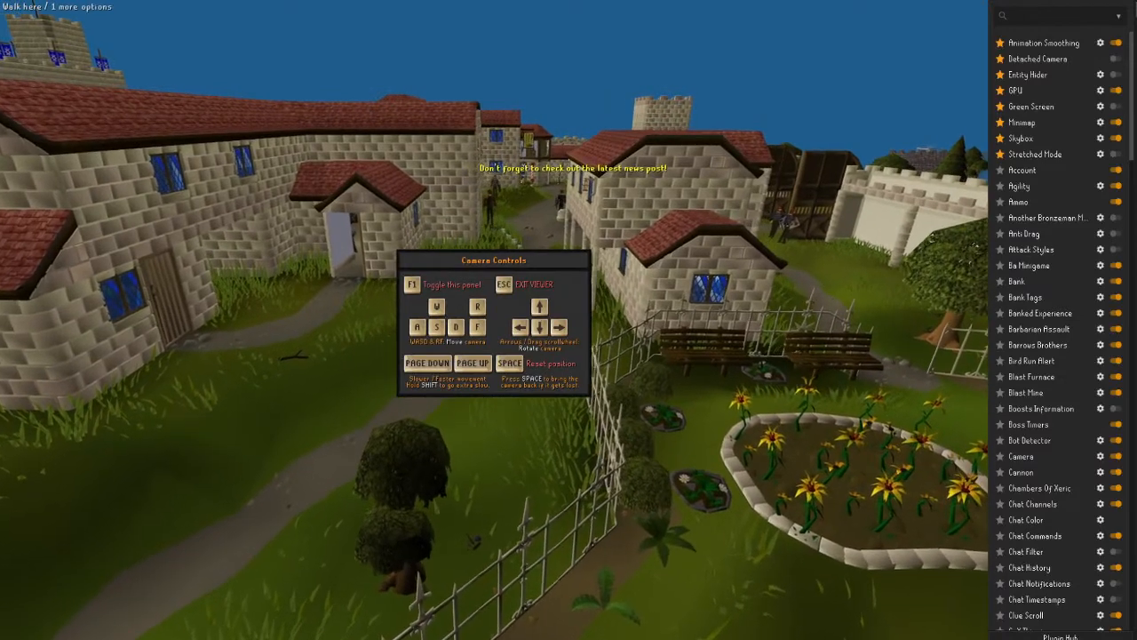
{"action": "key", "text": "d"}
{"action": "key", "text": "w"}
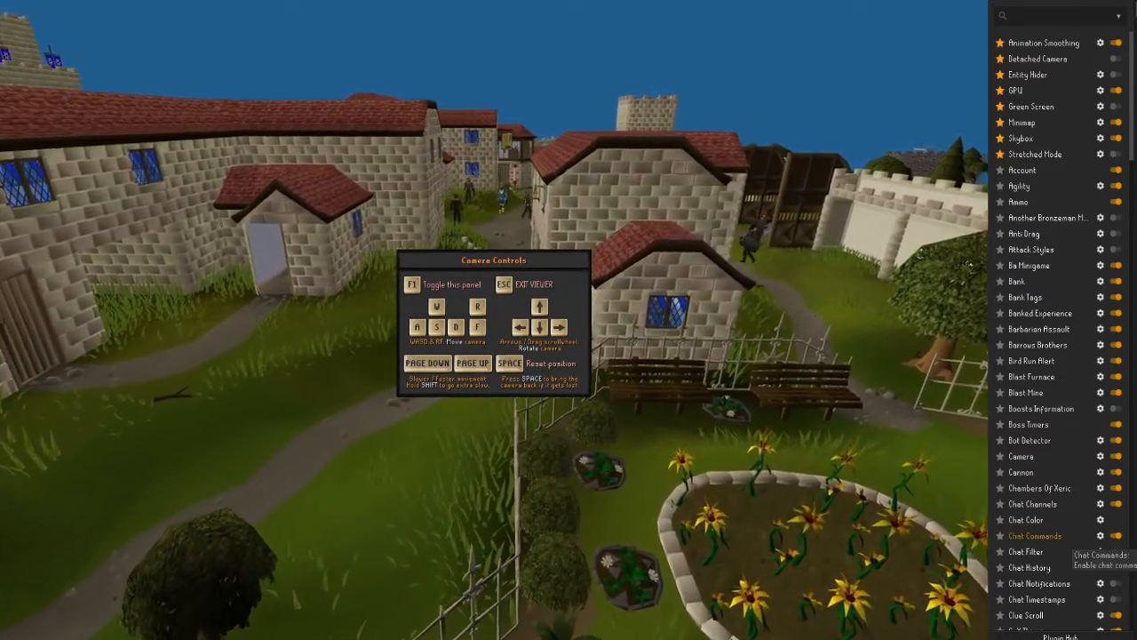
{"action": "key", "text": "F1"}
{"action": "key", "text": "d"}
{"action": "key", "text": "w"}
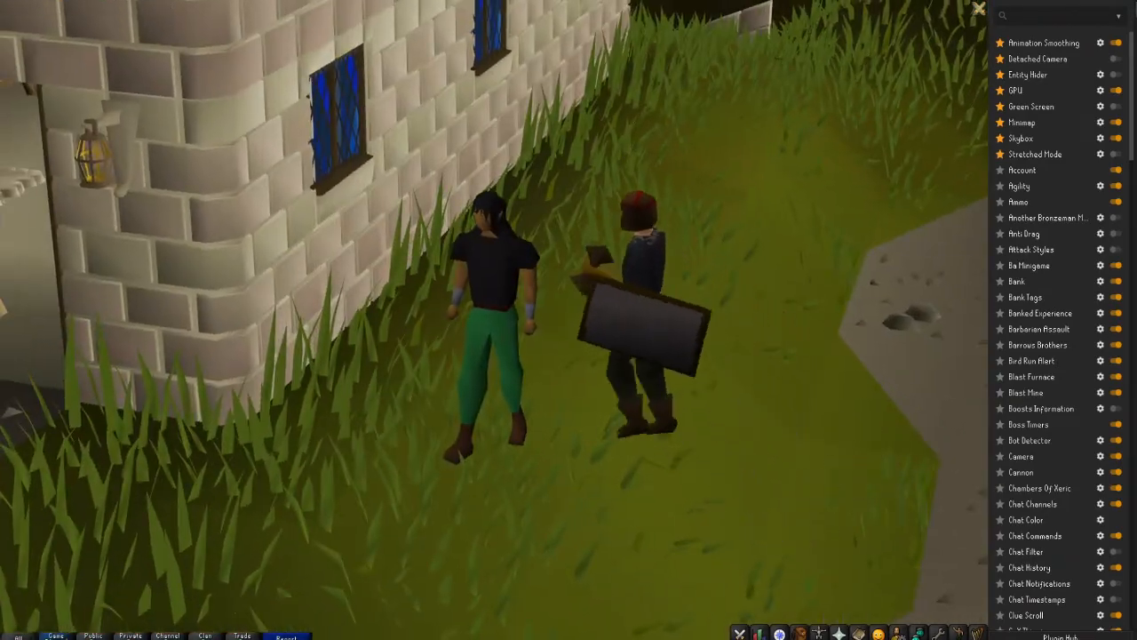
Hide the plugin sidebar, turn the game camera, and minimize the OBS window covering the game.
{"action": "key", "text": "ctrl+F11"}
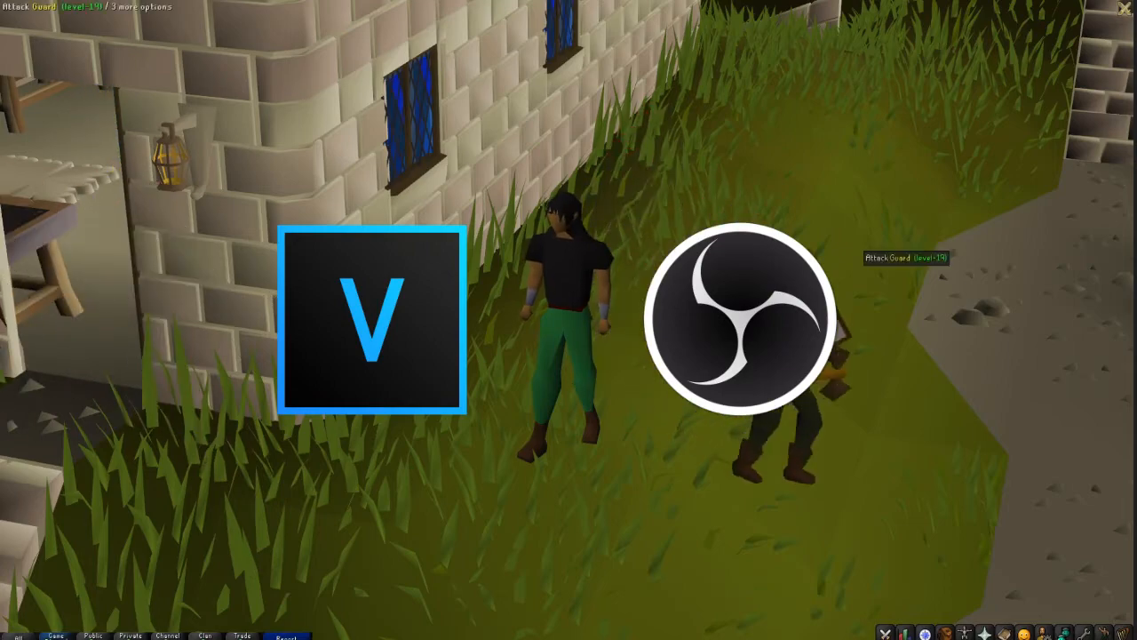
{"action": "key", "text": "Left"}
{"action": "key", "text": "Right"}
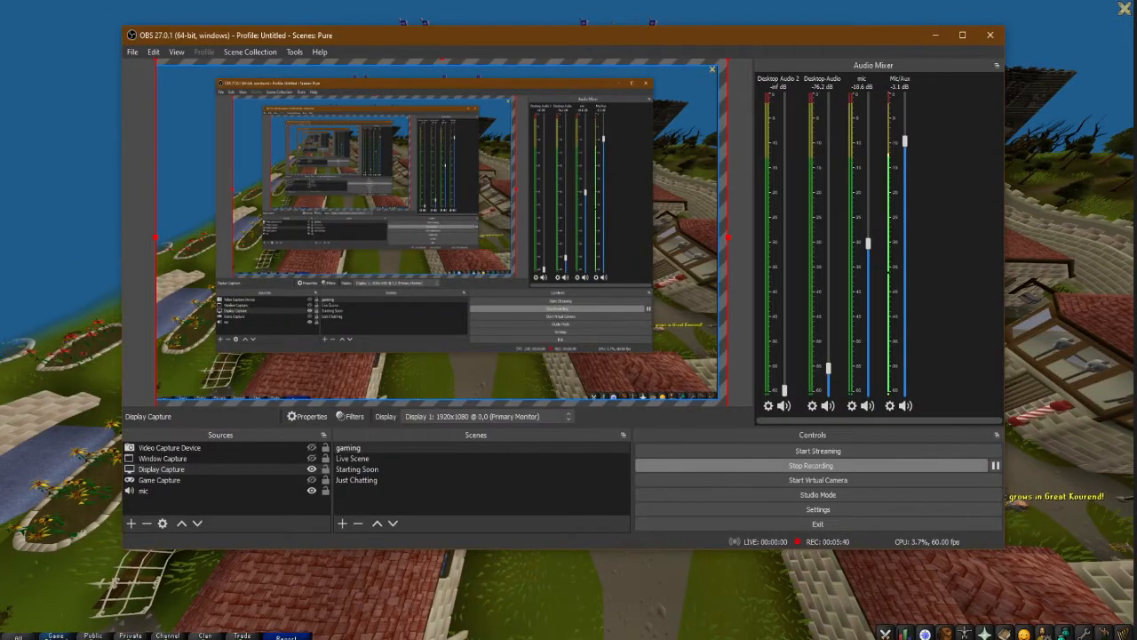
{"action": "left_click", "coordinate": [935, 35]}
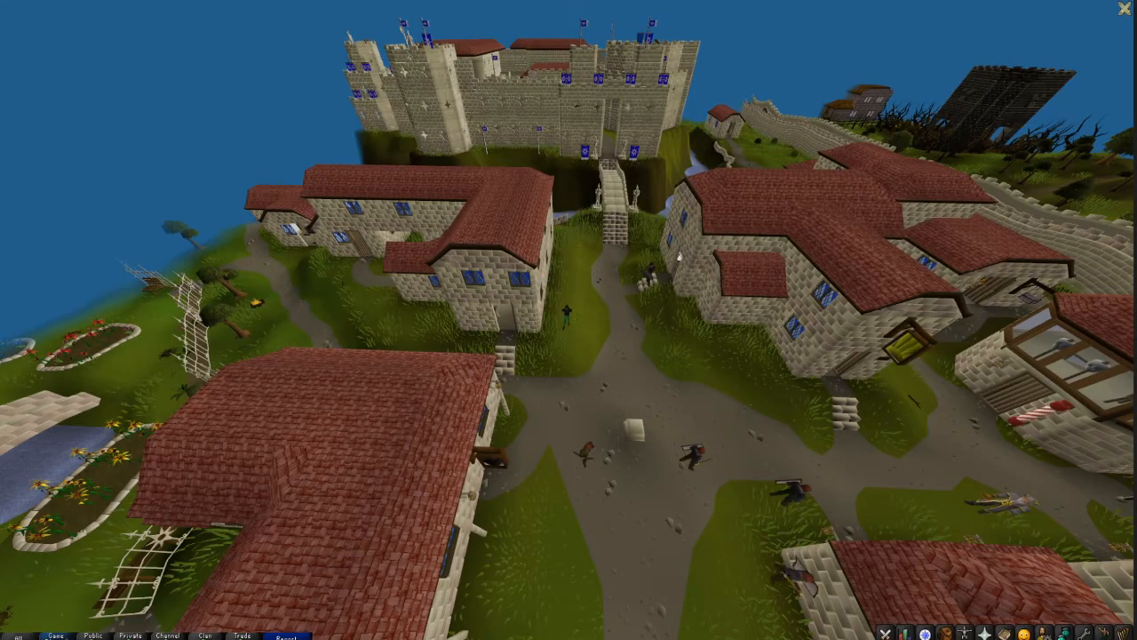
Zoom the game camera in close on the character and back out over the town, and view the scene from other angles.
{"action": "mouse_move", "coordinate": [372, 638]}
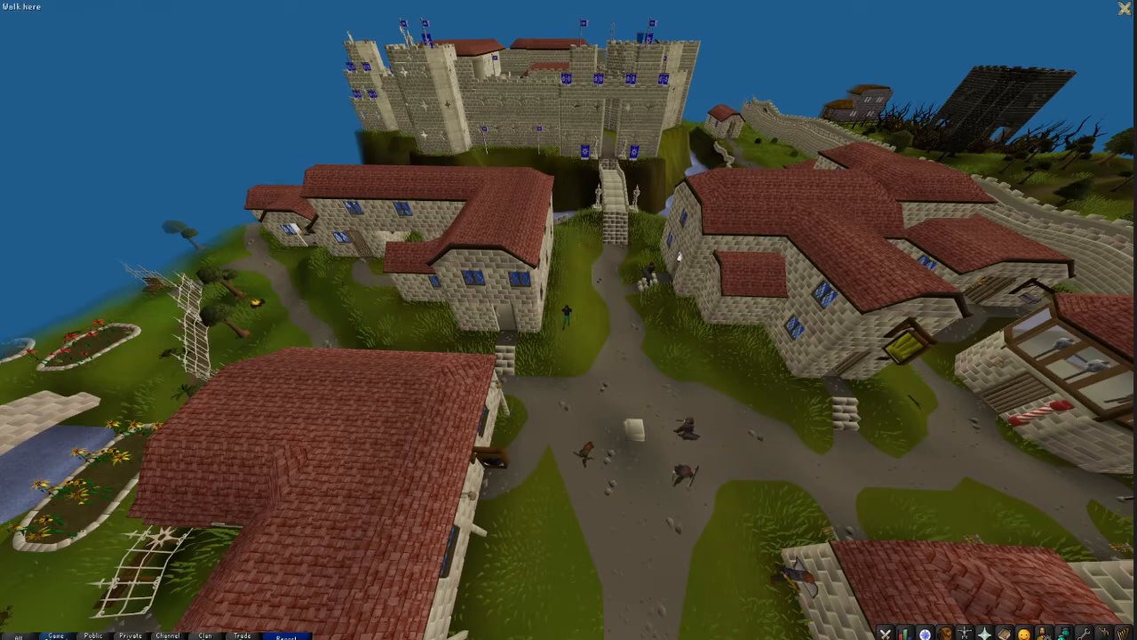
{"action": "scroll", "coordinate": [689, 462], "scroll_direction": "up", "scroll_amount": 10}
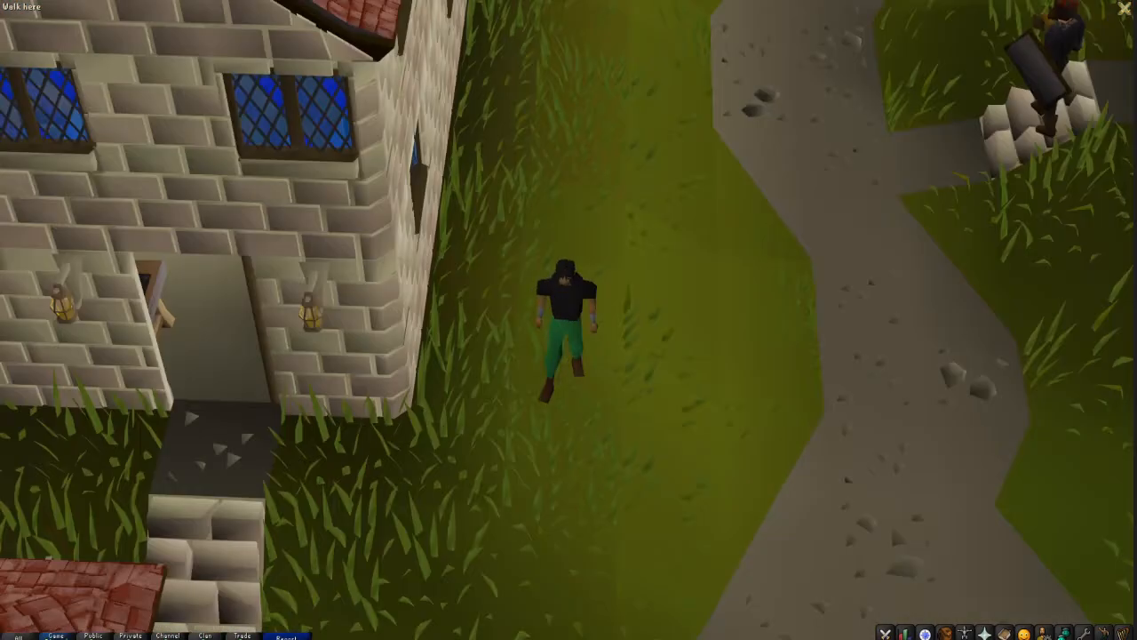
{"action": "scroll", "coordinate": [690, 462], "scroll_direction": "up", "scroll_amount": 10}
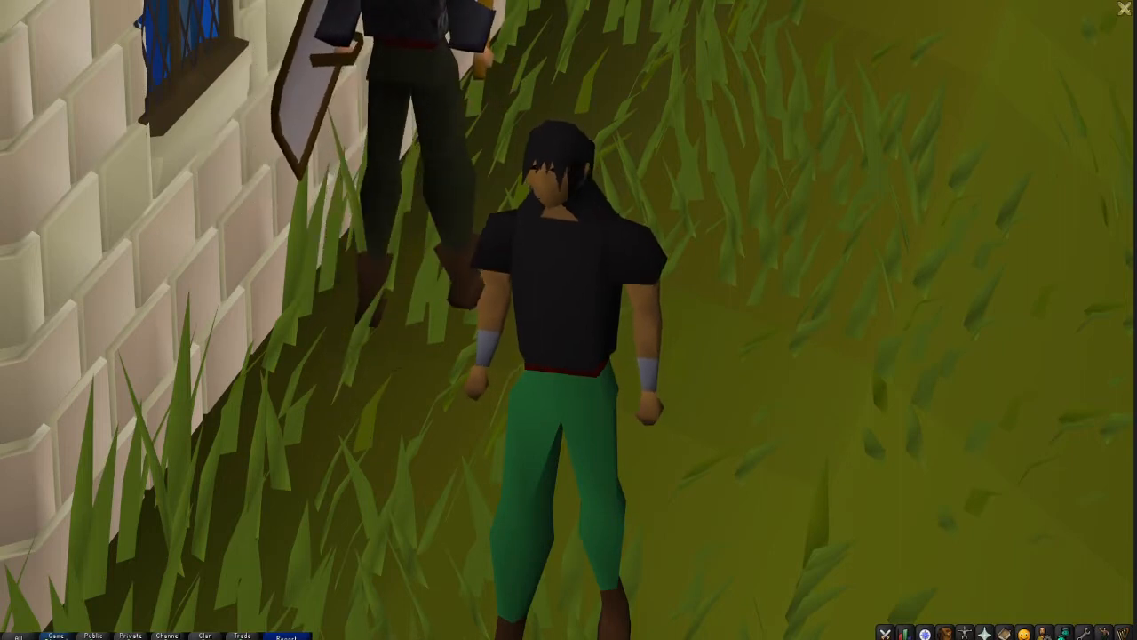
{"action": "mouse_move", "coordinate": [517, 638]}
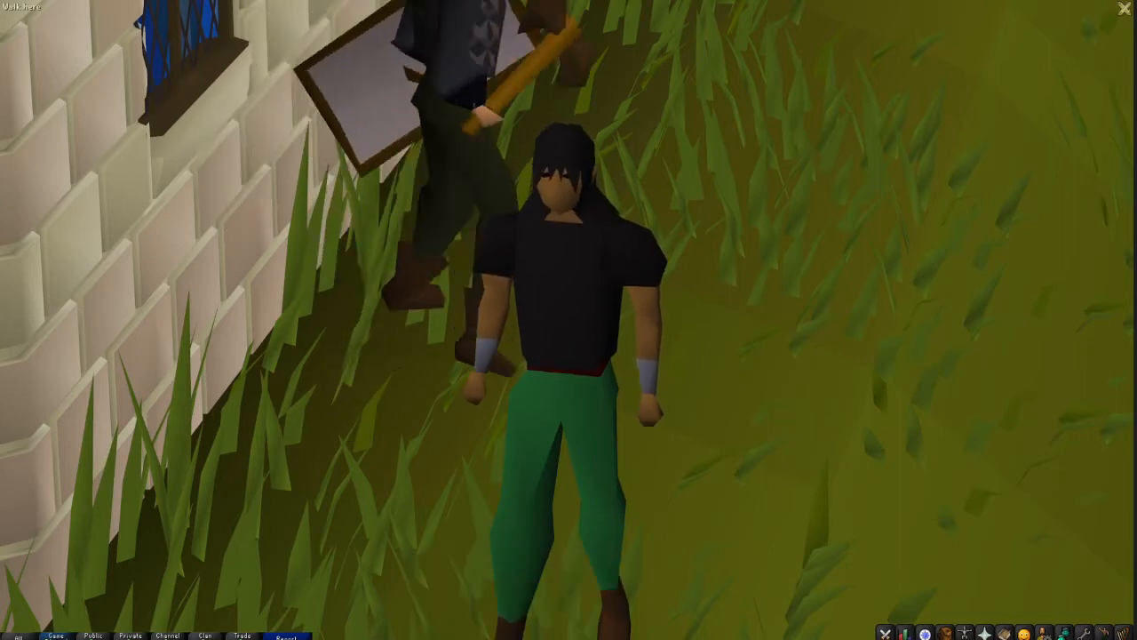
{"action": "scroll", "coordinate": [569, 320], "scroll_direction": "down", "scroll_amount": 10}
{"action": "scroll", "coordinate": [569, 320], "scroll_direction": "down", "scroll_amount": 10}
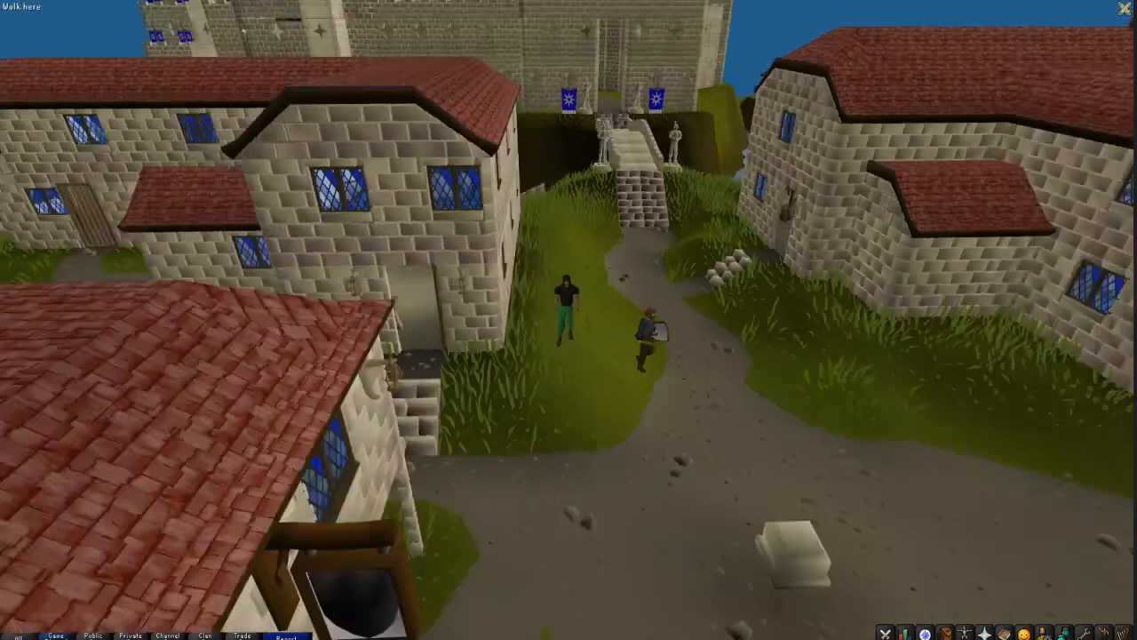
{"action": "left_click_drag", "start_coordinate": [569, 320], "coordinate": [497, 355]}
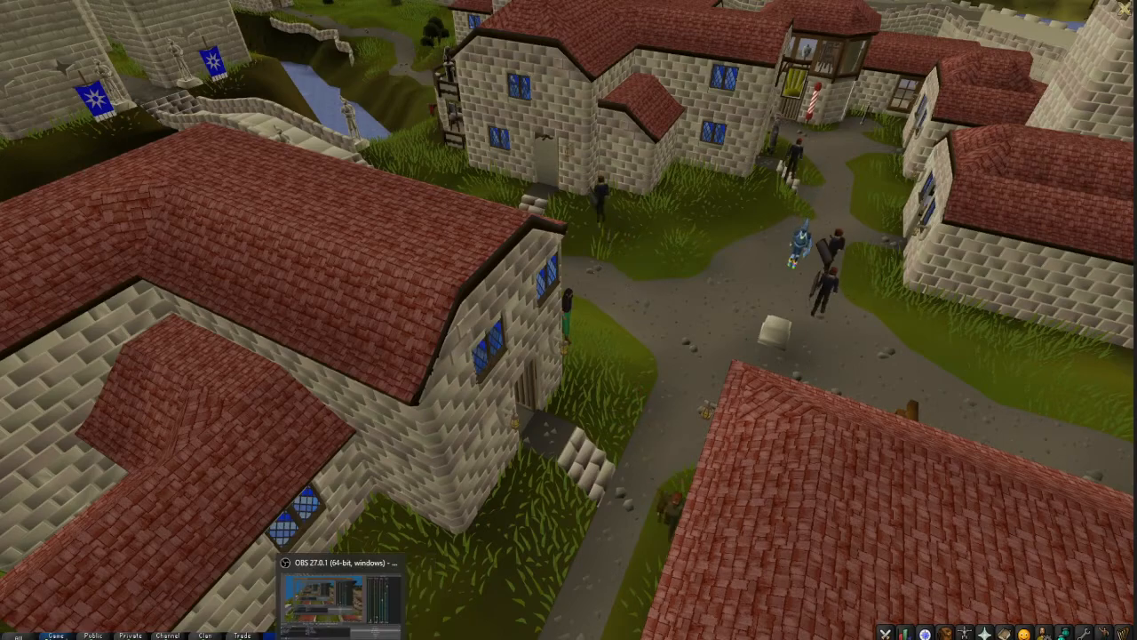
{"action": "scroll", "coordinate": [569, 320], "scroll_direction": "up", "scroll_amount": 10}
{"action": "left_click_drag", "start_coordinate": [569, 319], "coordinate": [444, 302]}
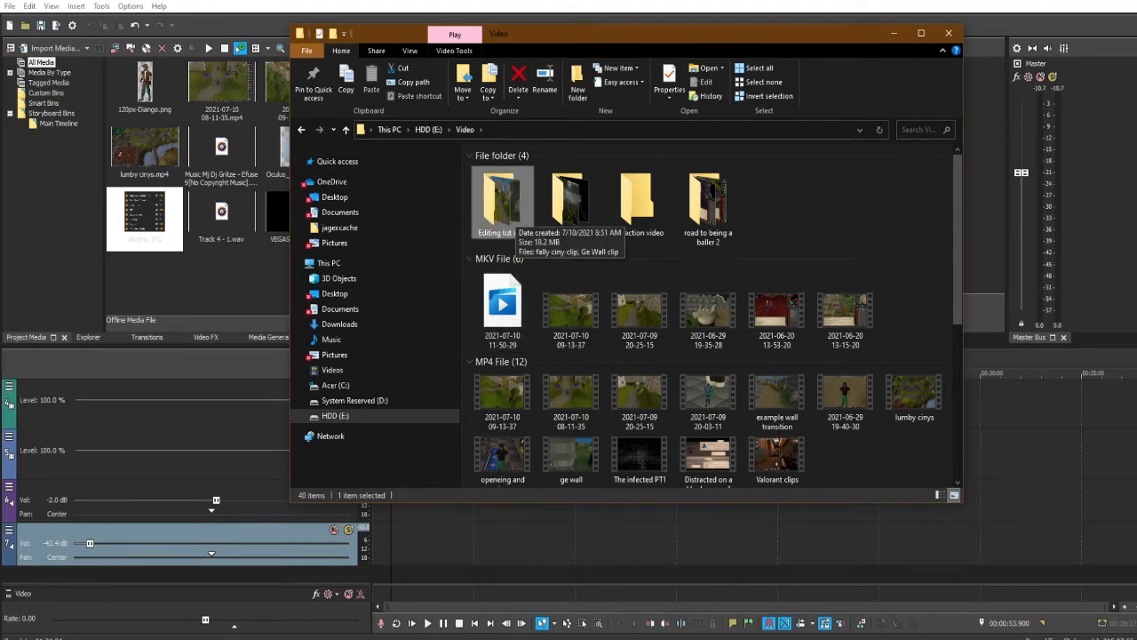
Import fally ciny clip and Ge Wall clip from the Editing tut clips folder into the VEGAS project media.
{"action": "double_click", "coordinate": [503, 202]}
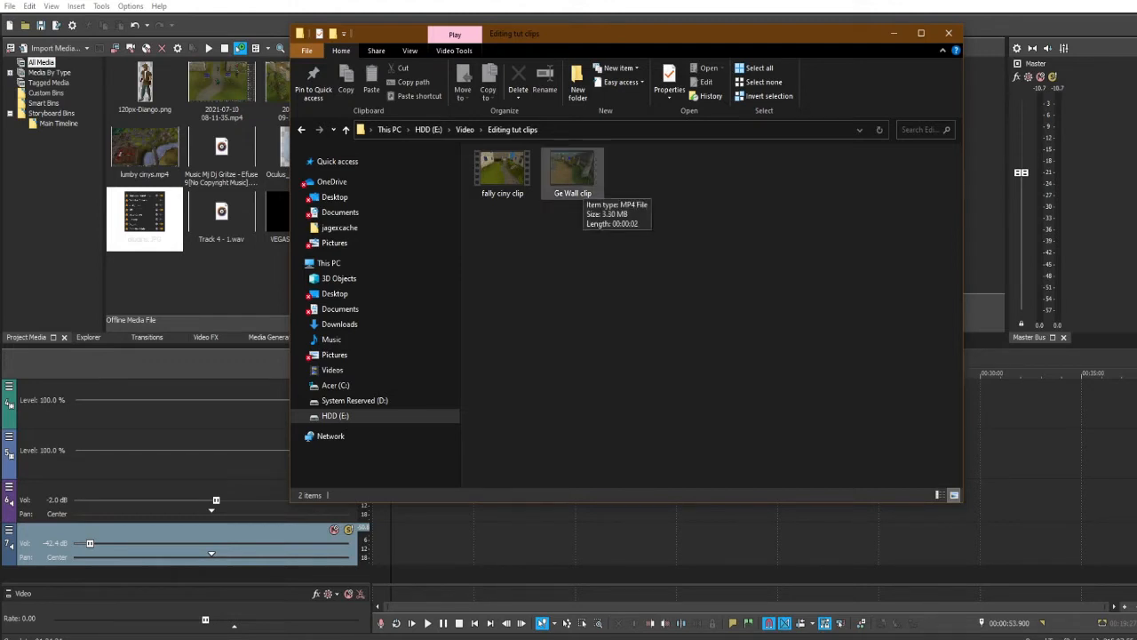
{"action": "left_click", "coordinate": [584, 182]}
{"action": "left_click_drag", "start_coordinate": [583, 181], "coordinate": [491, 170]}
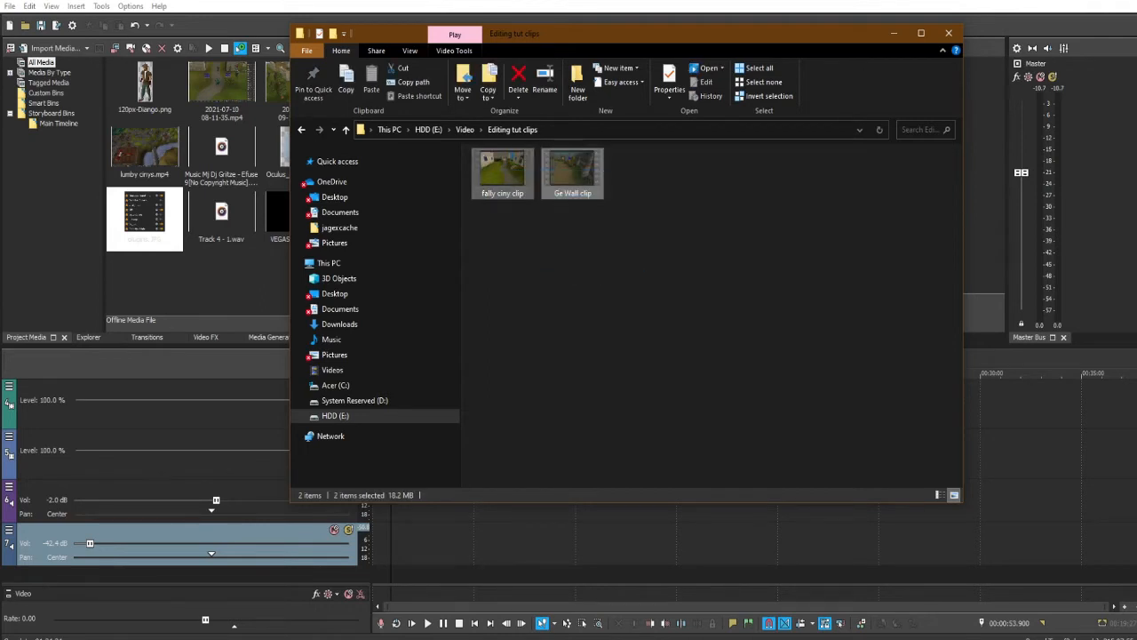
{"action": "left_click_drag", "start_coordinate": [502, 173], "coordinate": [210, 275]}
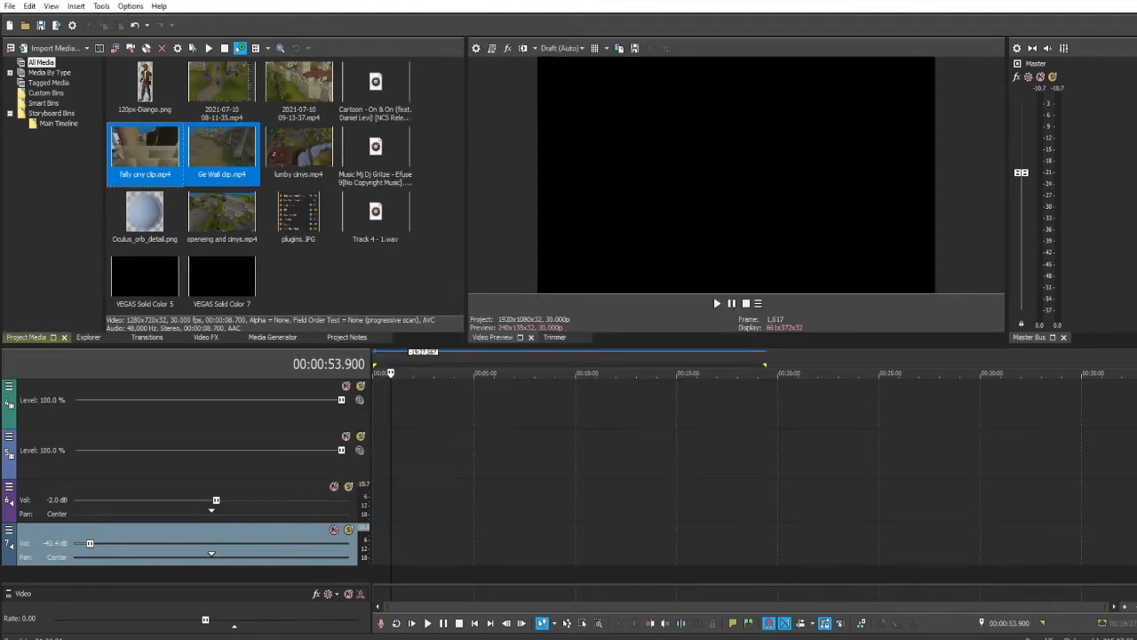
Place fally ciny clip and Ge Wall clip one after the other at the start of the timeline.
{"action": "left_click_drag", "start_coordinate": [145, 150], "coordinate": [375, 452]}
{"action": "key", "text": "Return"}
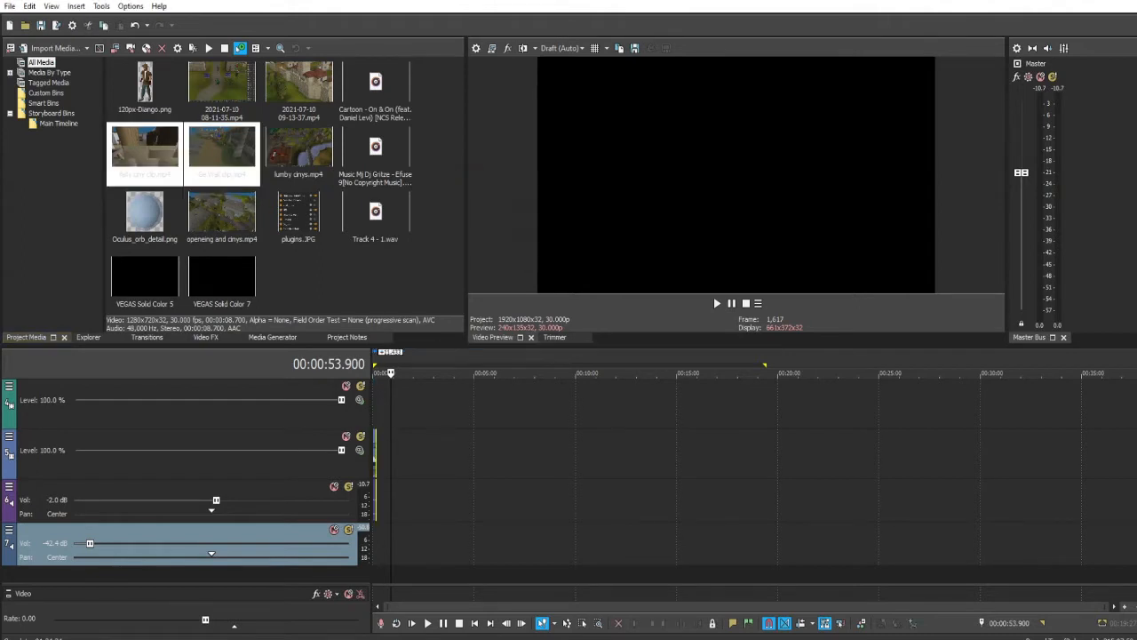
{"action": "scroll", "coordinate": [753, 480], "scroll_direction": "up", "scroll_amount": 3}
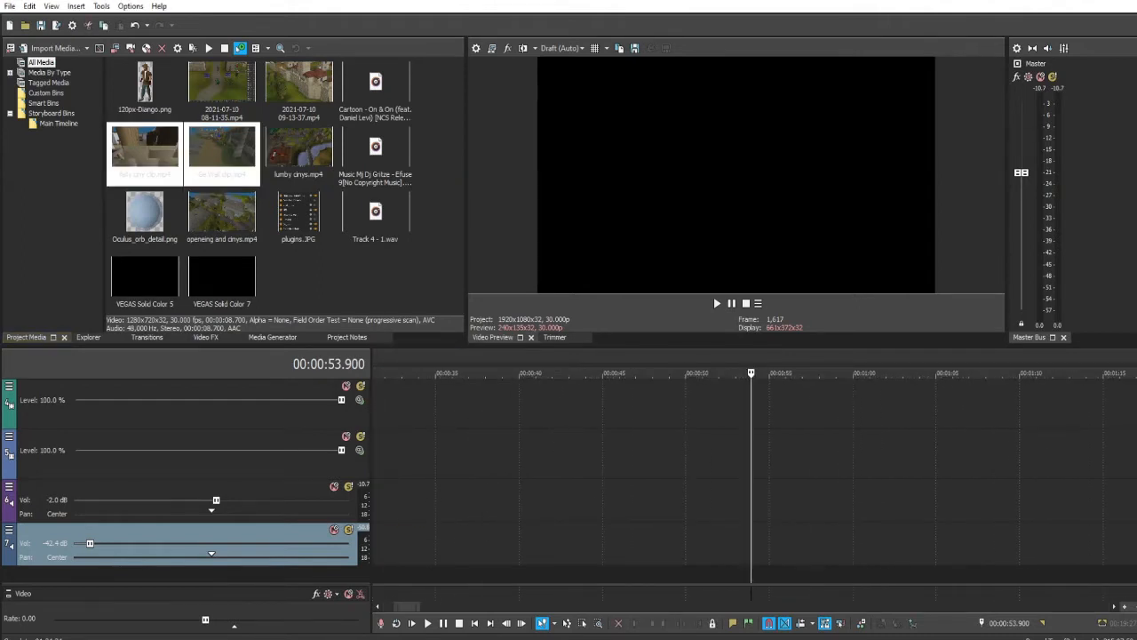
{"action": "left_click_drag", "start_coordinate": [407, 607], "coordinate": [391, 607]}
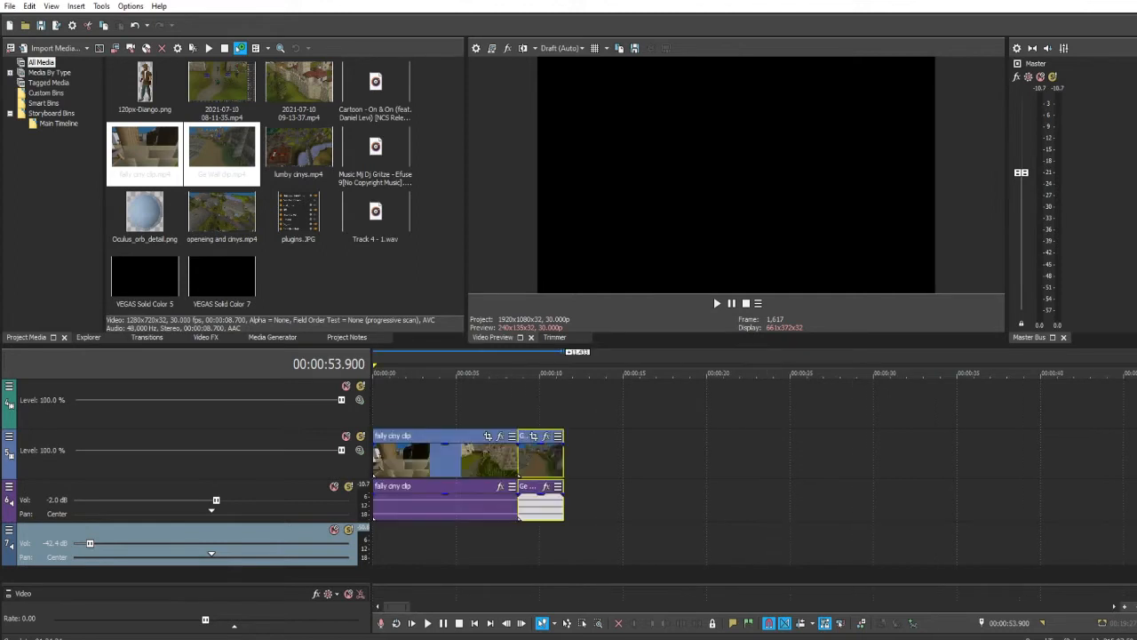
Preview a frame near the start of fally ciny clip and mute the VEGAS Solid Color 5 and 7 tracks.
{"action": "left_click", "coordinate": [382, 373]}
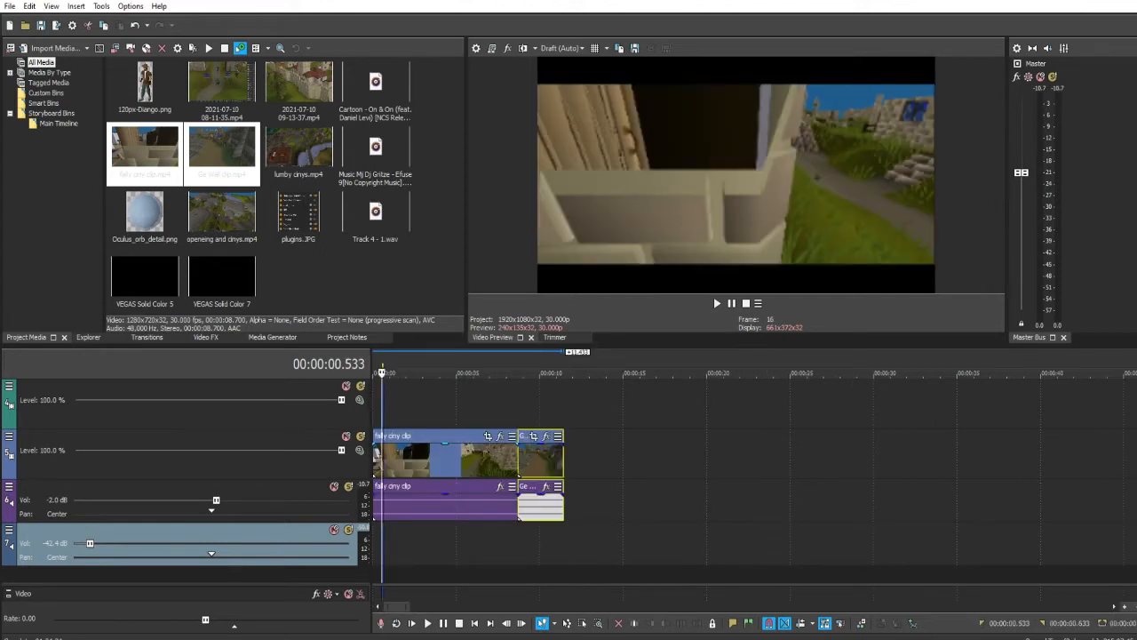
{"action": "scroll", "coordinate": [569, 480], "scroll_direction": "up", "scroll_amount": 3}
{"action": "left_click", "coordinate": [346, 385]}
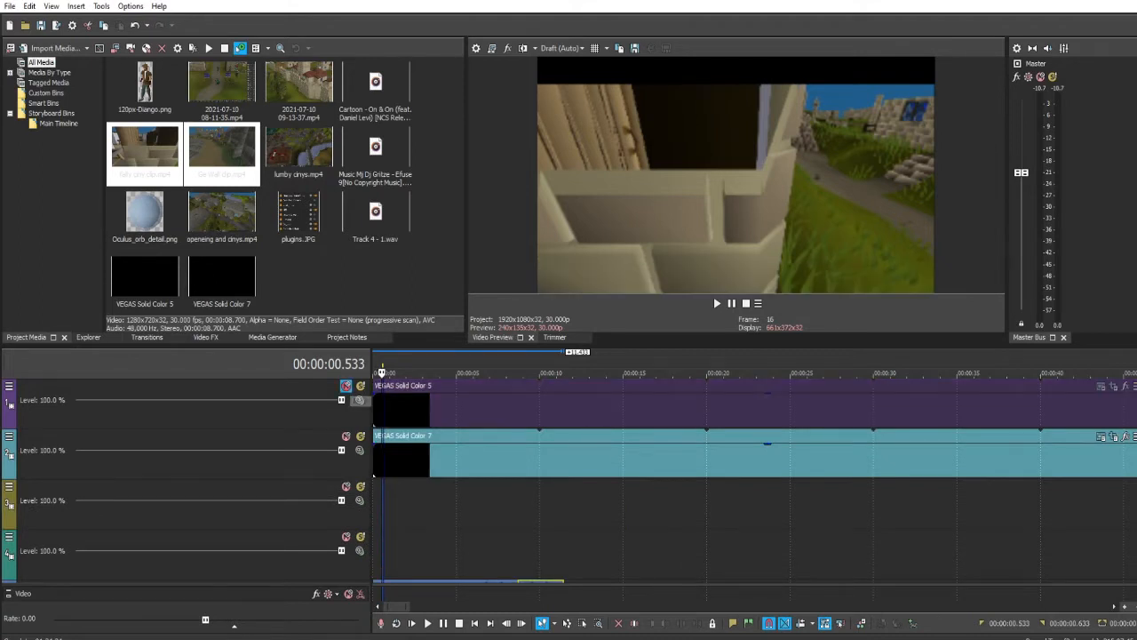
{"action": "left_click", "coordinate": [346, 435]}
{"action": "scroll", "coordinate": [569, 480], "scroll_direction": "down", "scroll_amount": 3}
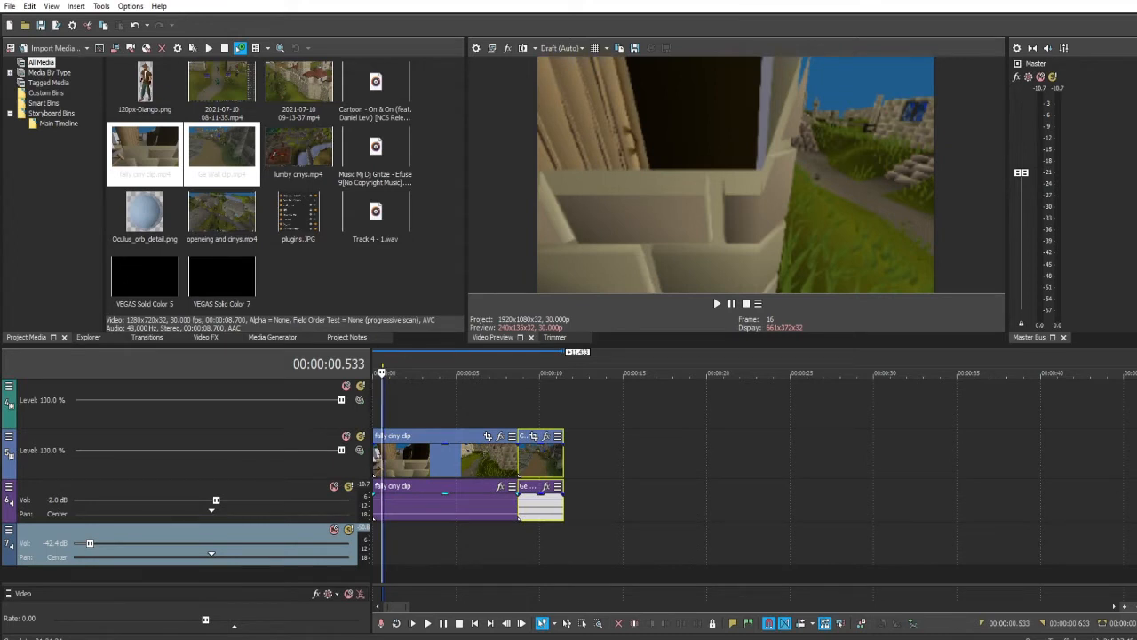
Reorder the timeline so Ge Wall clip starts at zero and fally ciny clip follows after a gap, at about 5 seconds.
{"action": "key", "text": "Home"}
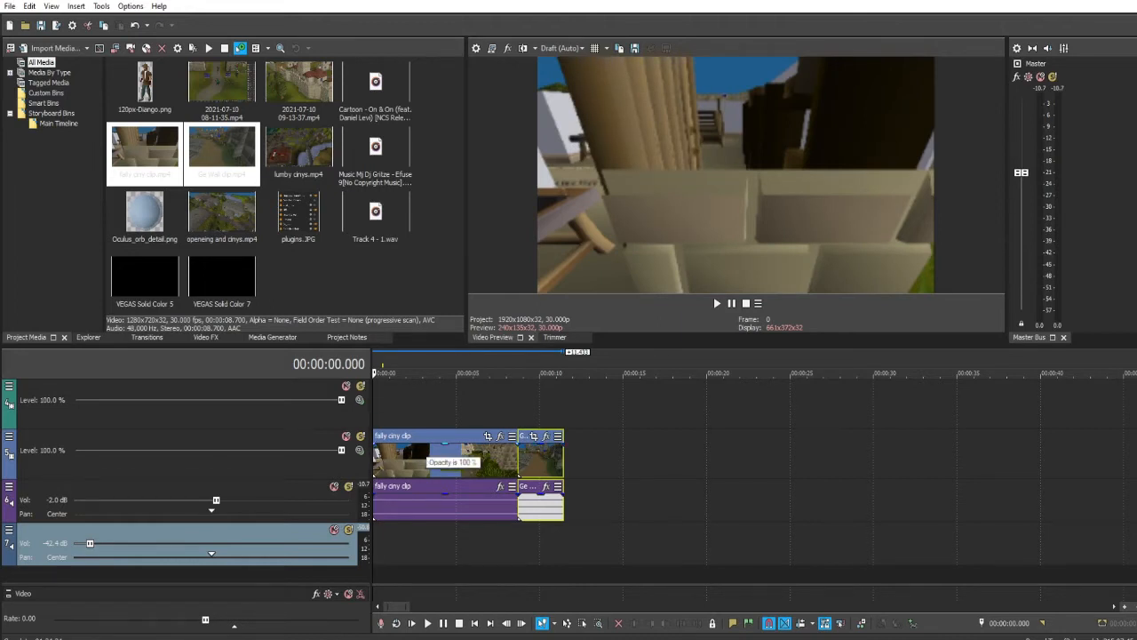
{"action": "scroll", "coordinate": [442, 461], "scroll_direction": "down", "scroll_amount": 3}
{"action": "scroll", "coordinate": [441, 453], "scroll_direction": "up", "scroll_amount": 3}
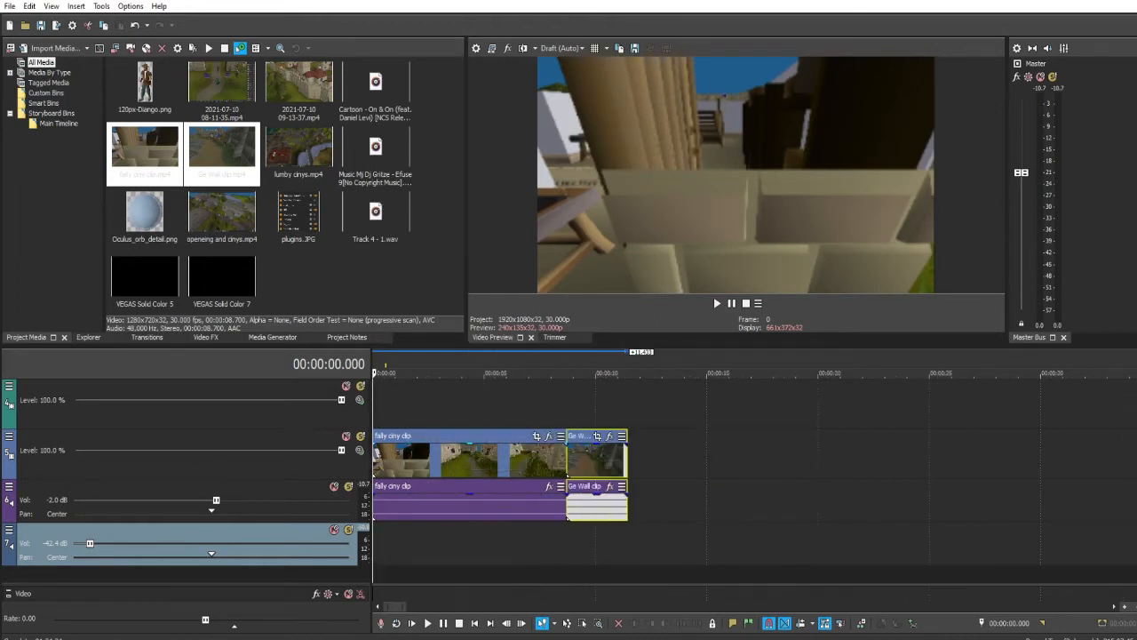
{"action": "left_click_drag", "start_coordinate": [479, 458], "coordinate": [746, 458]}
{"action": "left_click_drag", "start_coordinate": [597, 459], "coordinate": [403, 459]}
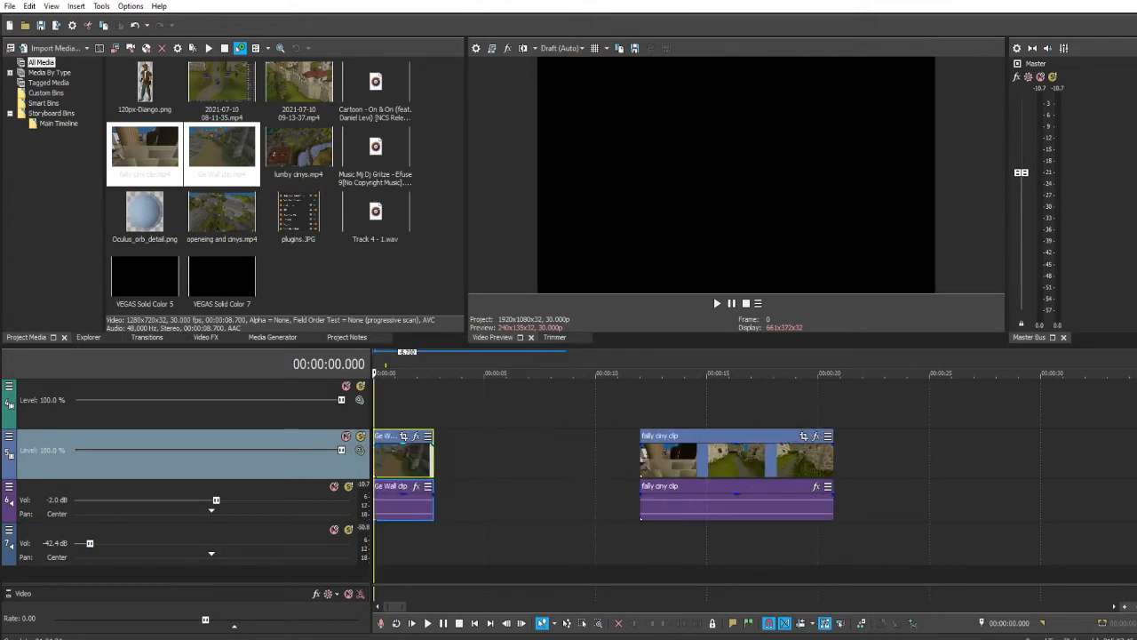
{"action": "left_click_drag", "start_coordinate": [738, 458], "coordinate": [590, 458]}
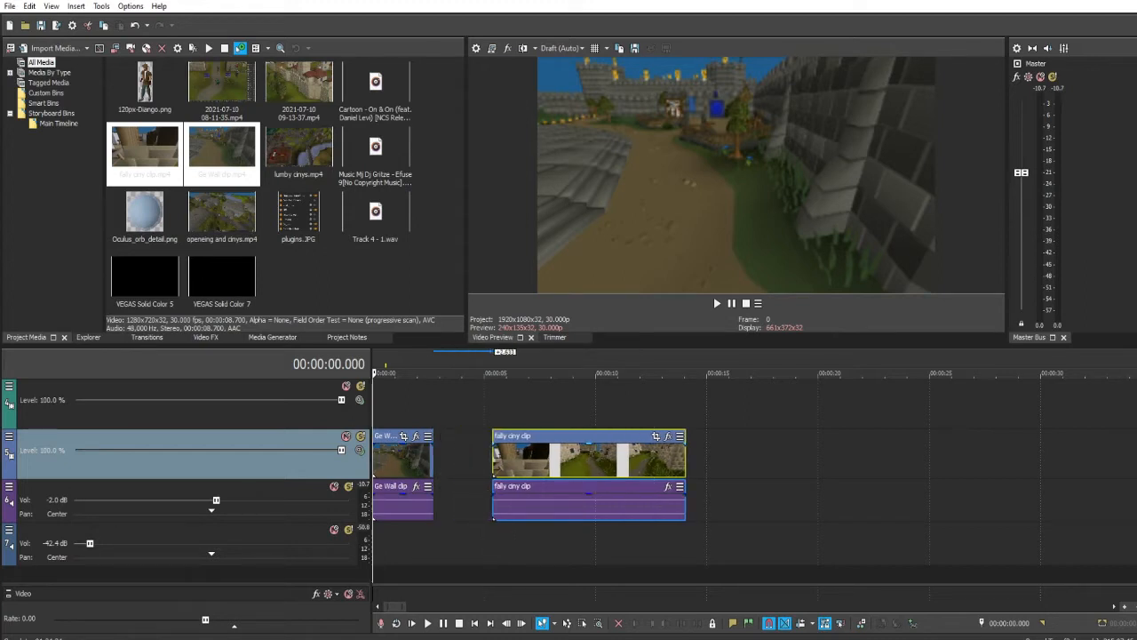
Delete the audio events of Ge Wall clip and fally ciny clip, and butt fally ciny clip against the end of Ge Wall clip.
{"action": "left_click_drag", "start_coordinate": [590, 459], "coordinate": [536, 459]}
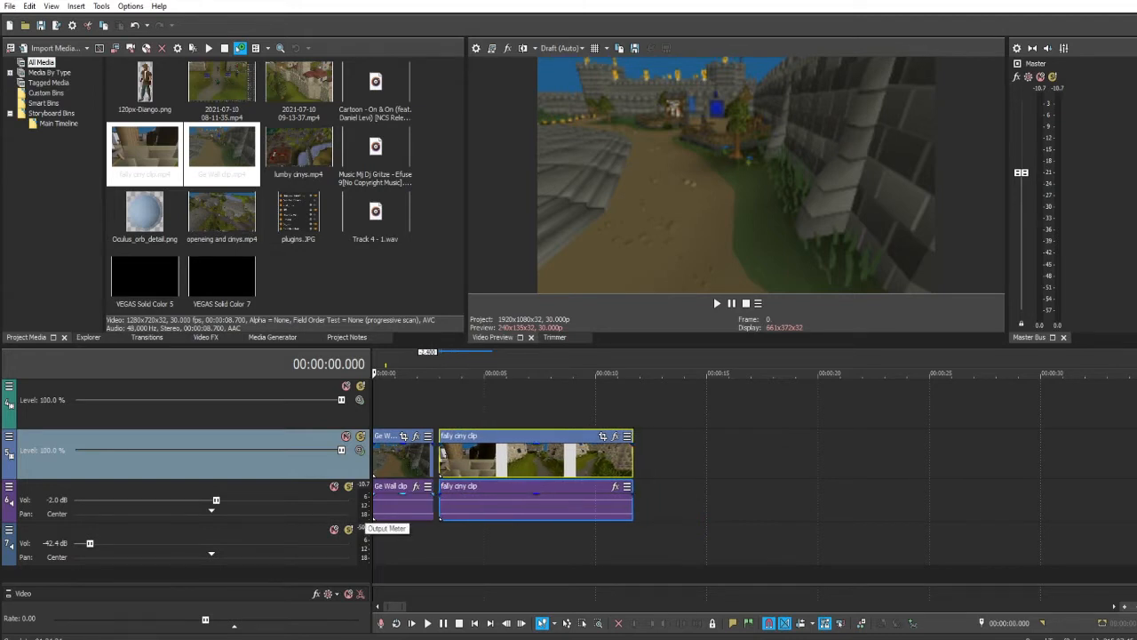
{"action": "left_click", "coordinate": [405, 502]}
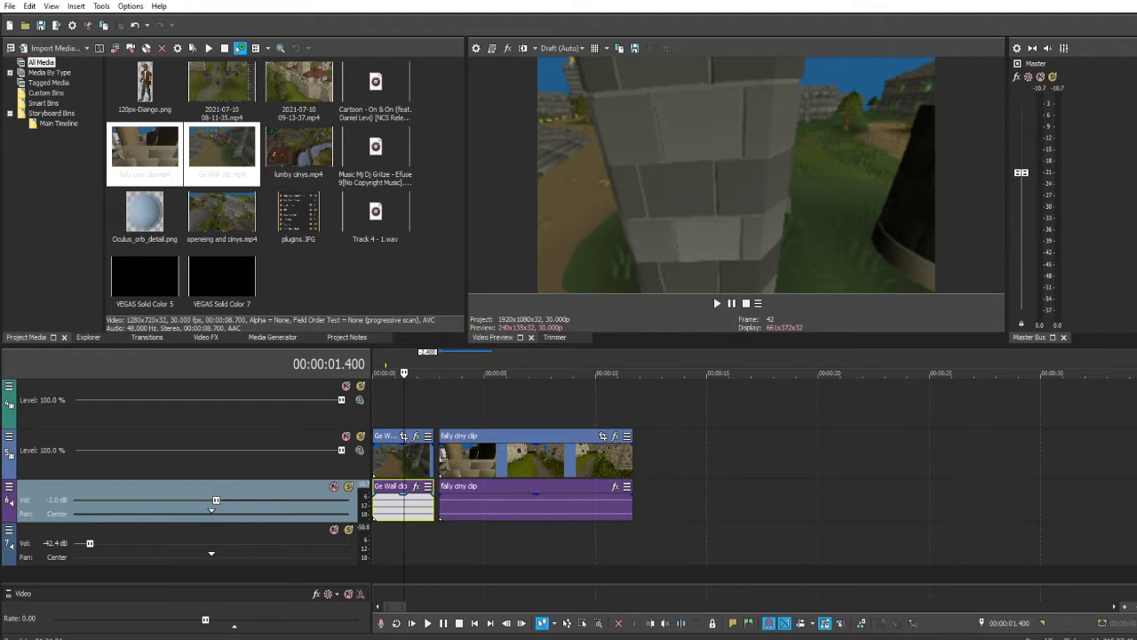
{"action": "key", "text": "Delete"}
{"action": "left_click", "coordinate": [480, 505]}
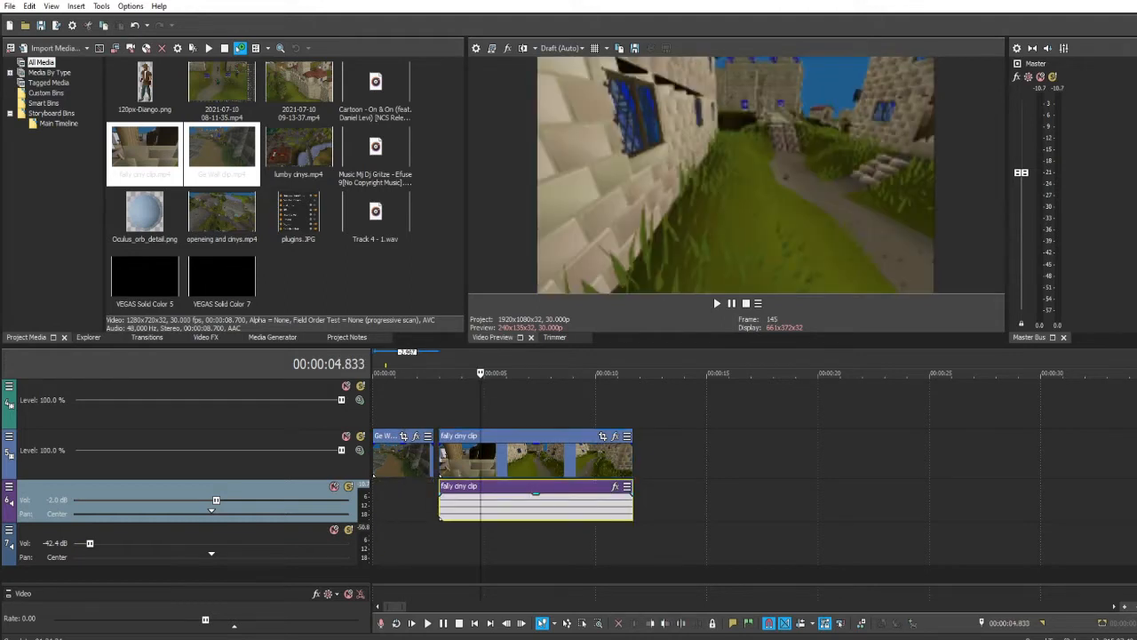
{"action": "key", "text": "Delete"}
{"action": "left_click_drag", "start_coordinate": [482, 460], "coordinate": [478, 460]}
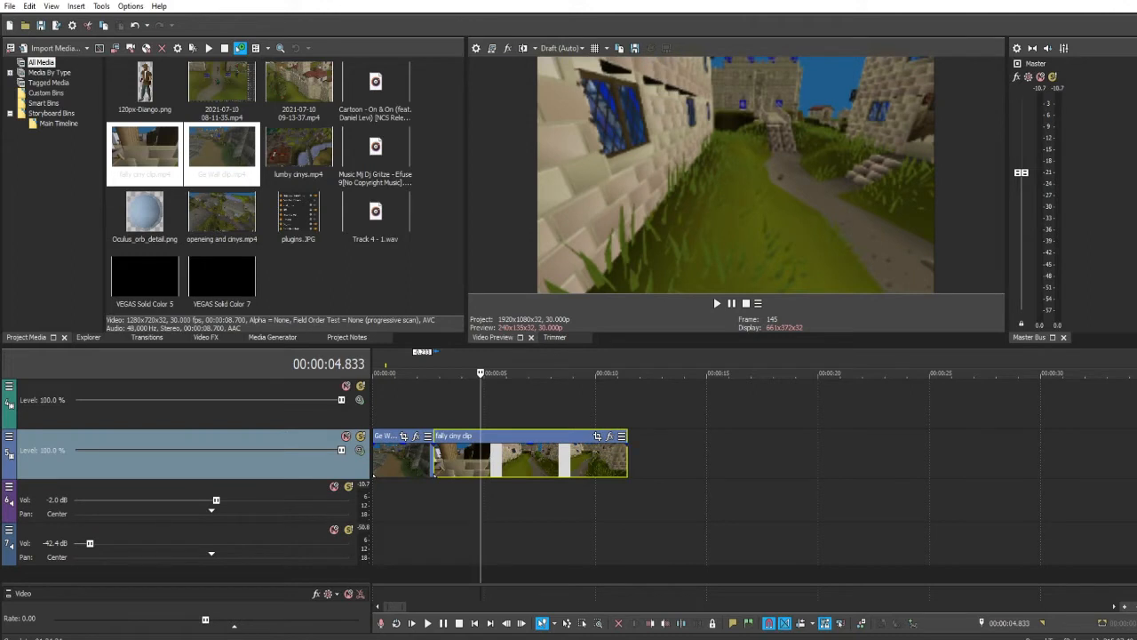
{"action": "left_click", "coordinate": [286, 499]}
{"action": "key", "text": "Delete"}
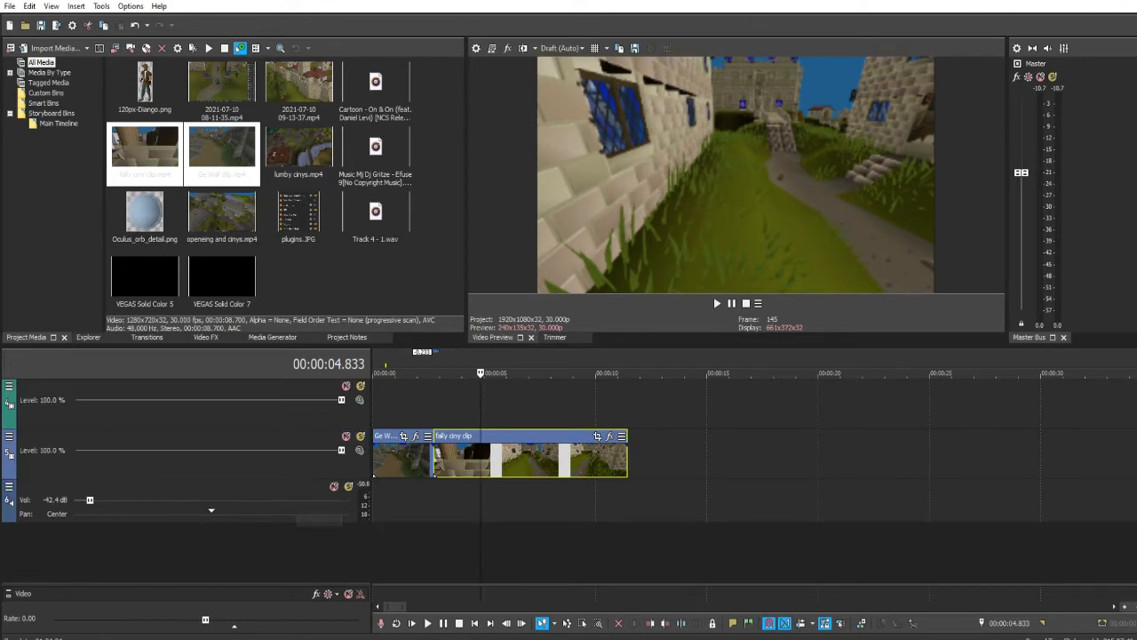
{"action": "key", "text": "ctrl+z"}
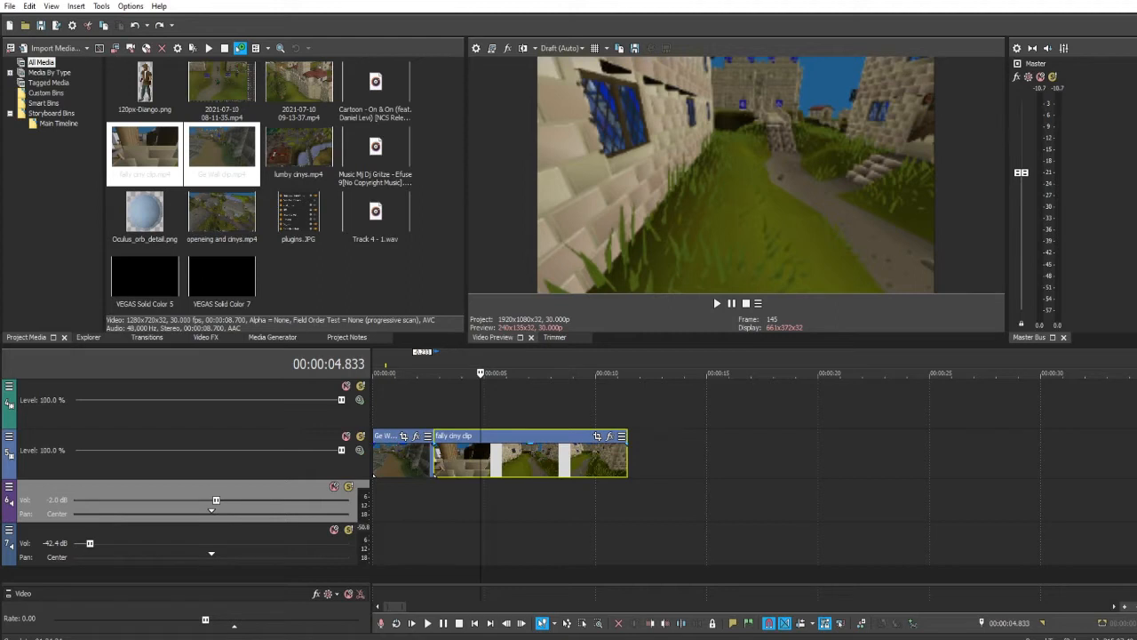
Move fally ciny clip onto a new video track and place that track directly below the Ge Wall clip track.
{"action": "left_click_drag", "start_coordinate": [531, 460], "coordinate": [530, 542]}
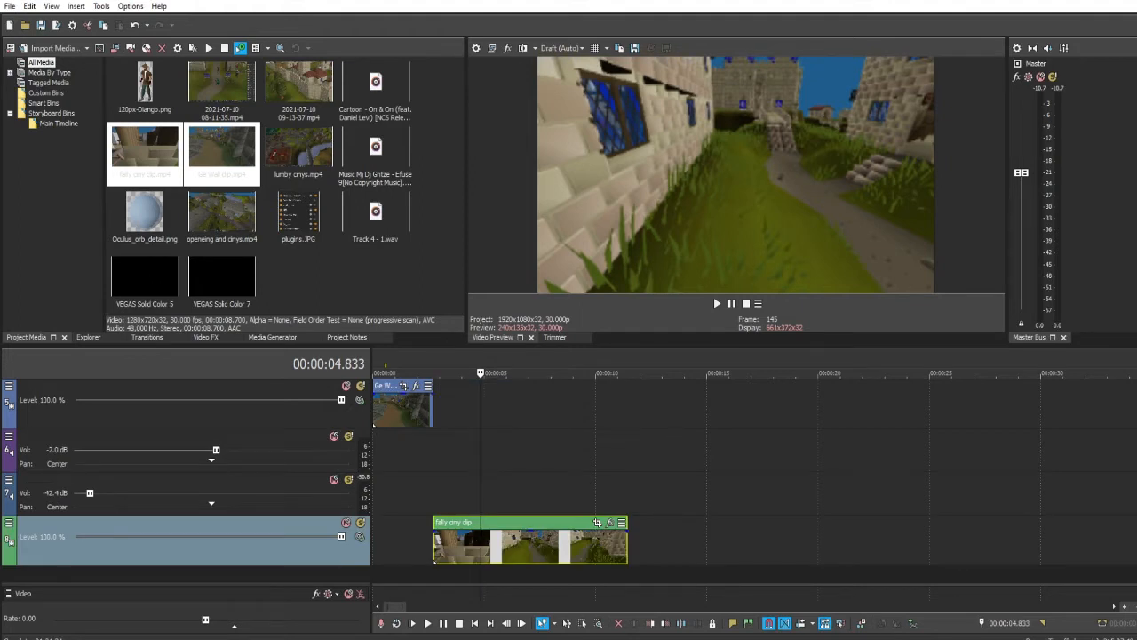
{"action": "left_click_drag", "start_coordinate": [178, 553], "coordinate": [183, 433]}
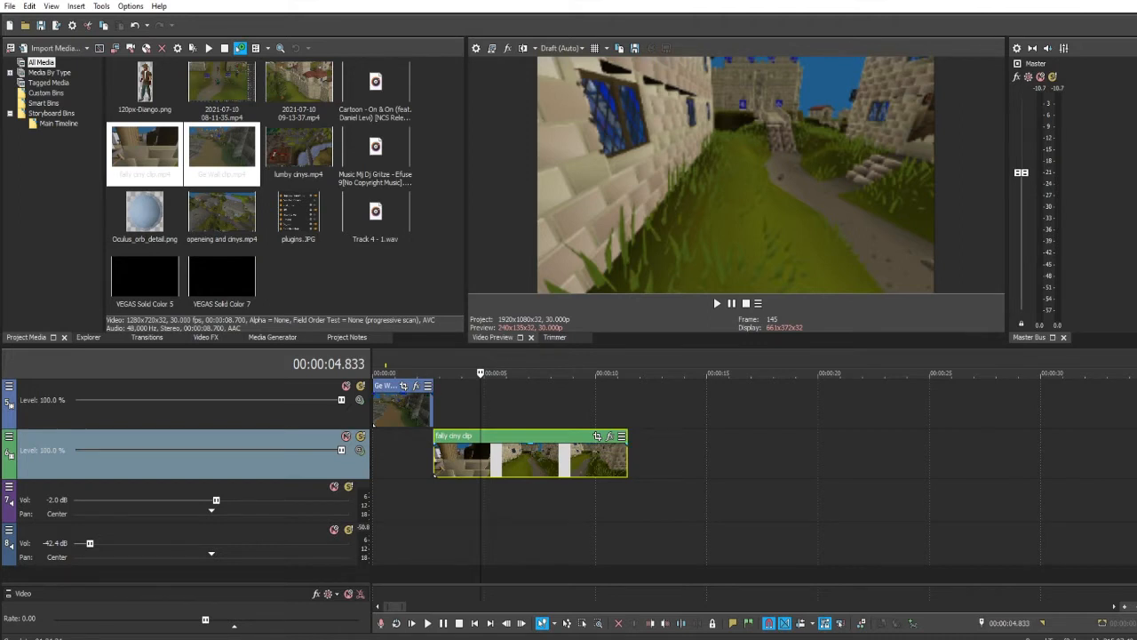
{"action": "left_click_drag", "start_coordinate": [435, 474], "coordinate": [408, 474]}
{"action": "left_click_drag", "start_coordinate": [526, 457], "coordinate": [531, 458]}
Step frame by frame through Ge Wall clip and park the playhead at 00:00:00.667, just before the wall leaves the frame's edge.
{"action": "left_click", "coordinate": [392, 408]}
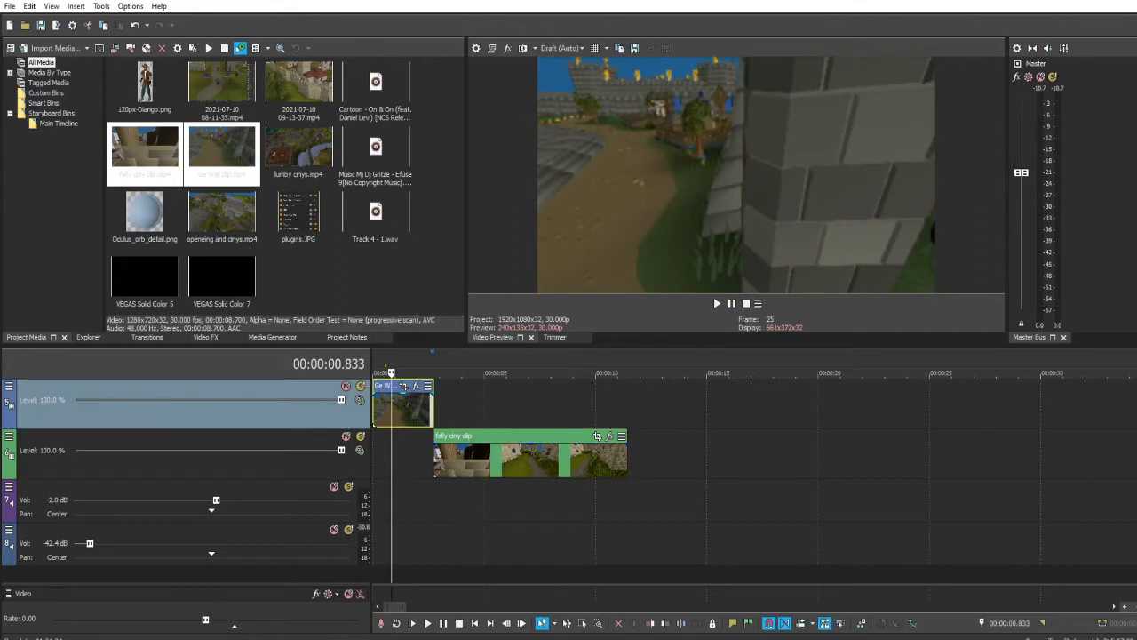
{"action": "key", "text": "Left"}
{"action": "key", "text": "Left"}
{"action": "key", "text": "Left"}
{"action": "key", "text": "Left"}
{"action": "key", "text": "Left"}
{"action": "key", "text": "Left"}
{"action": "key", "text": "Left"}
{"action": "key", "text": "Right"}
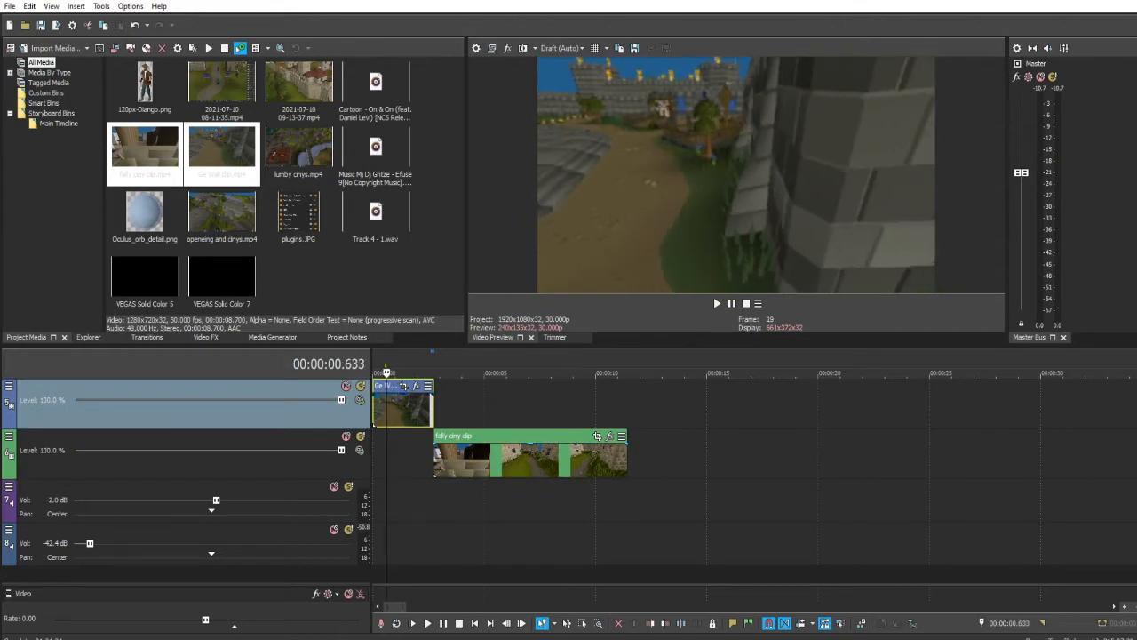
{"action": "key", "text": "Left"}
{"action": "key", "text": "Right"}
{"action": "key", "text": "Right"}
{"action": "key", "text": "Right"}
{"action": "key", "text": "Left"}
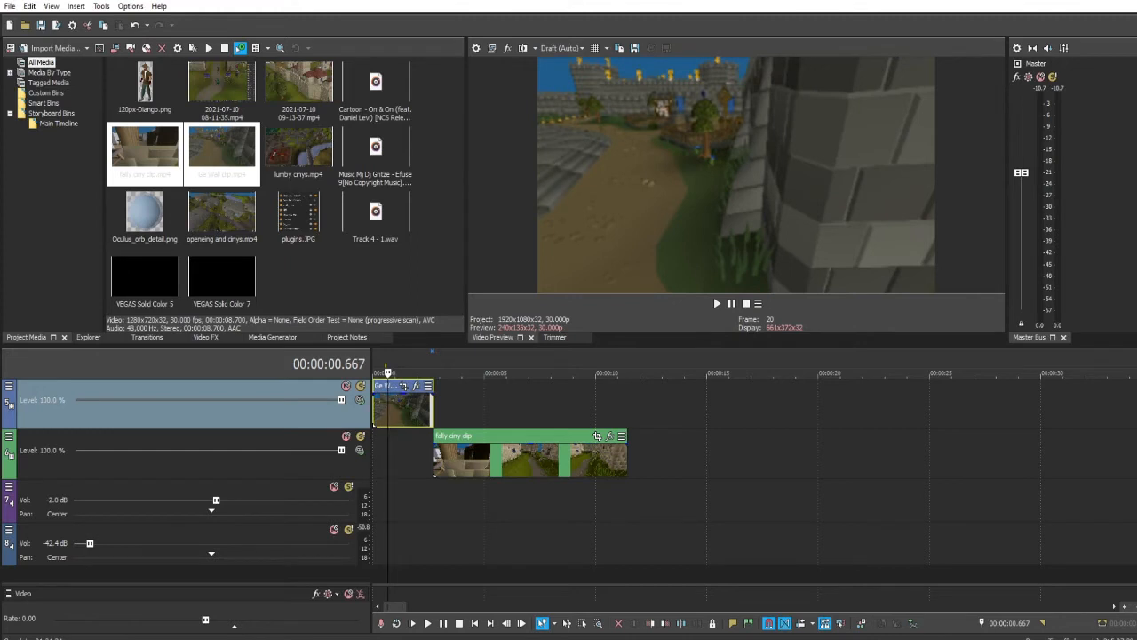
{"action": "key", "text": "Right"}
{"action": "key", "text": "Left"}
Open the Pan/Crop settings of Ge Wall clip, enable its mask and choose the anchor creation tool.
{"action": "left_click", "coordinate": [404, 387]}
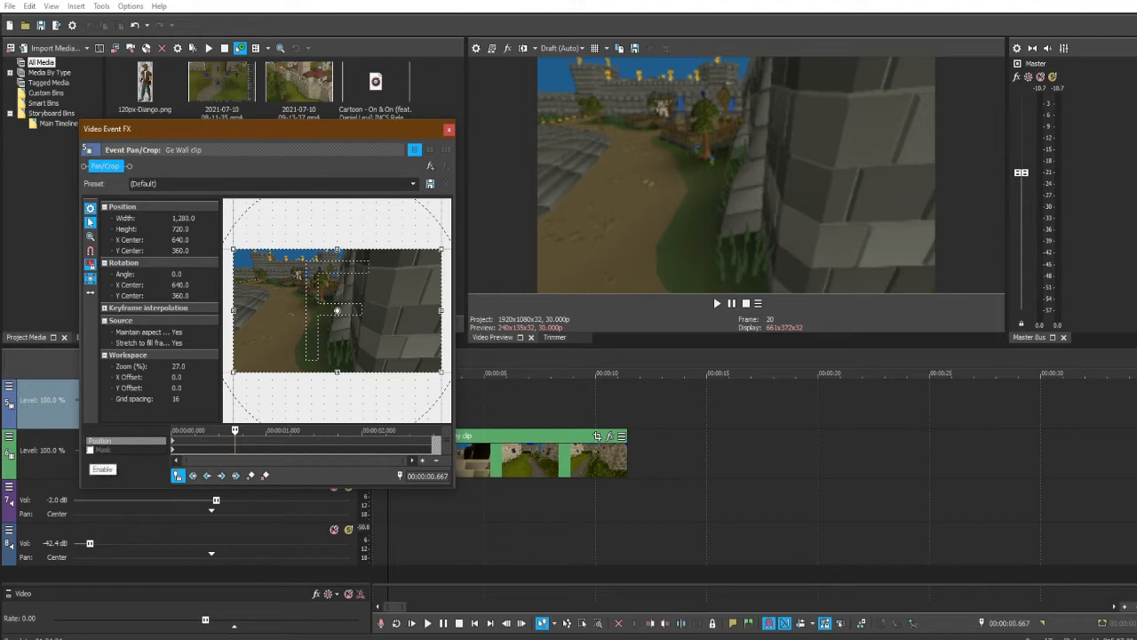
{"action": "left_click", "coordinate": [90, 450]}
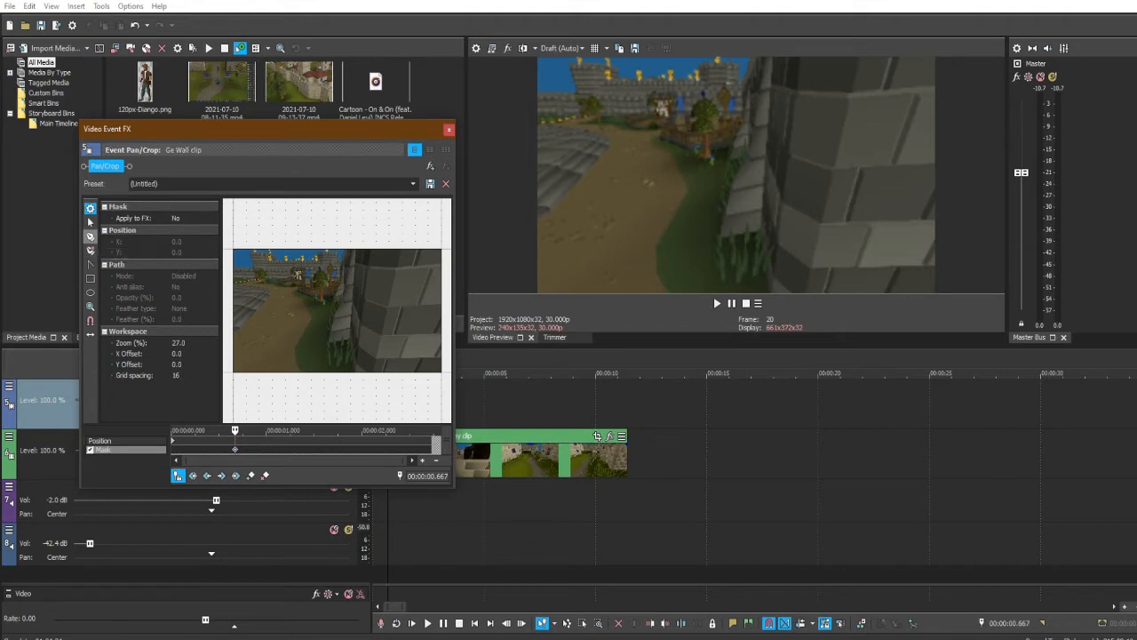
{"action": "left_click", "coordinate": [90, 236]}
Draw a narrow closed four-point mask just outside the frame's right edge, cutting slightly across its lower-right corner.
{"action": "scroll", "coordinate": [337, 311], "scroll_direction": "up", "scroll_amount": 5}
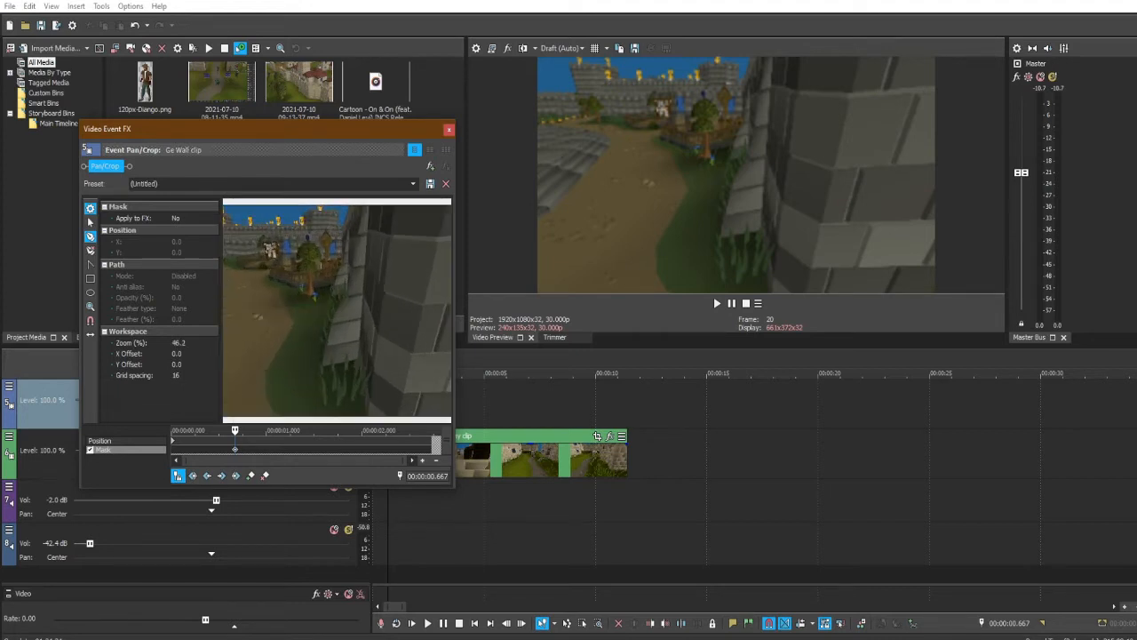
{"action": "scroll", "coordinate": [337, 311], "scroll_direction": "up", "scroll_amount": 6}
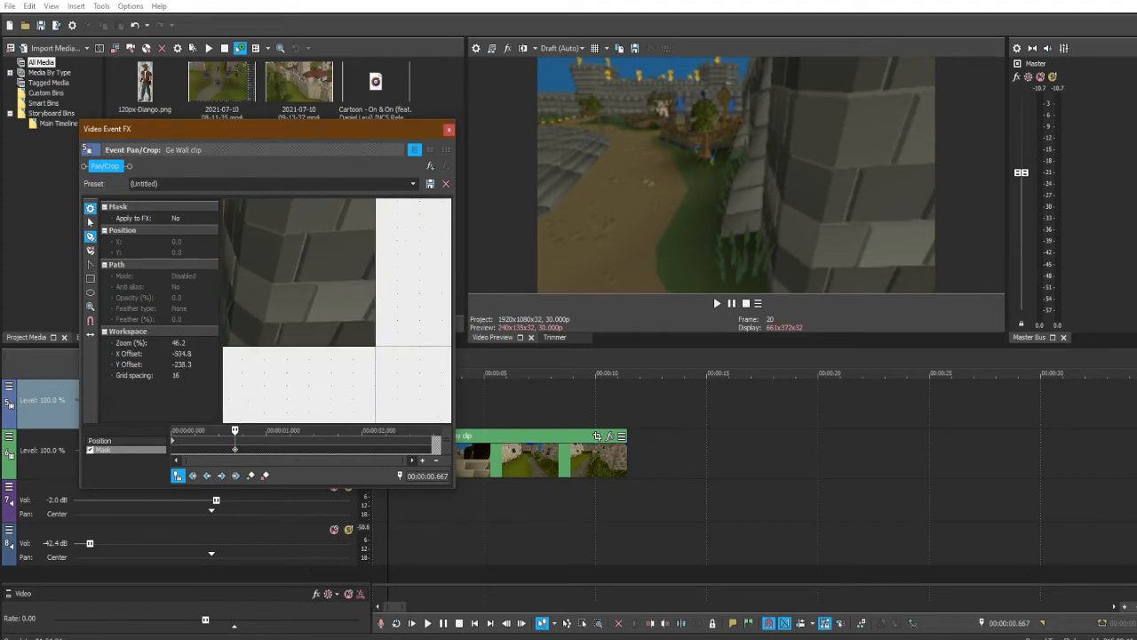
{"action": "left_click_drag", "start_coordinate": [342, 320], "coordinate": [305, 279]}
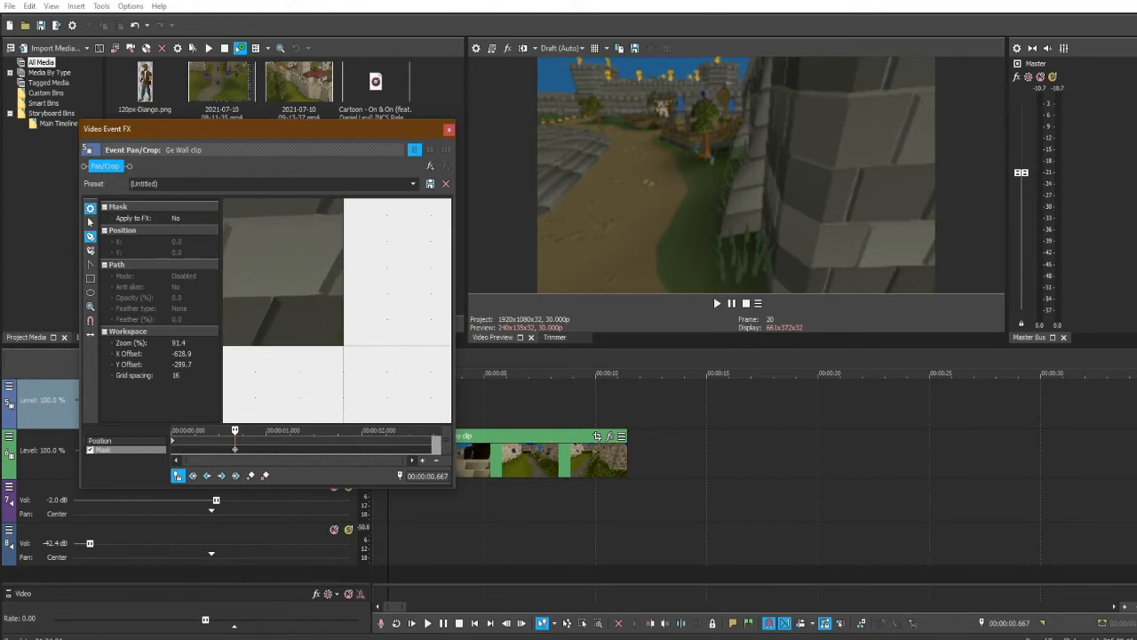
{"action": "left_click", "coordinate": [322, 357]}
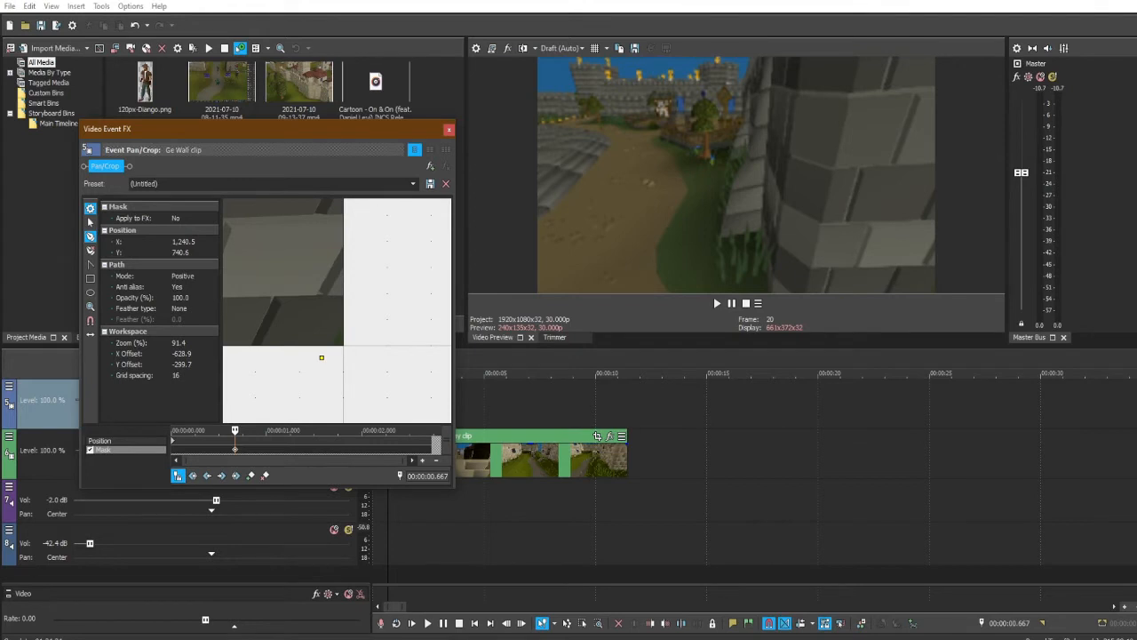
{"action": "left_click", "coordinate": [354, 309]}
{"action": "left_click_drag", "start_coordinate": [355, 309], "coordinate": [346, 392]}
{"action": "scroll", "coordinate": [346, 392], "scroll_direction": "down", "scroll_amount": 9}
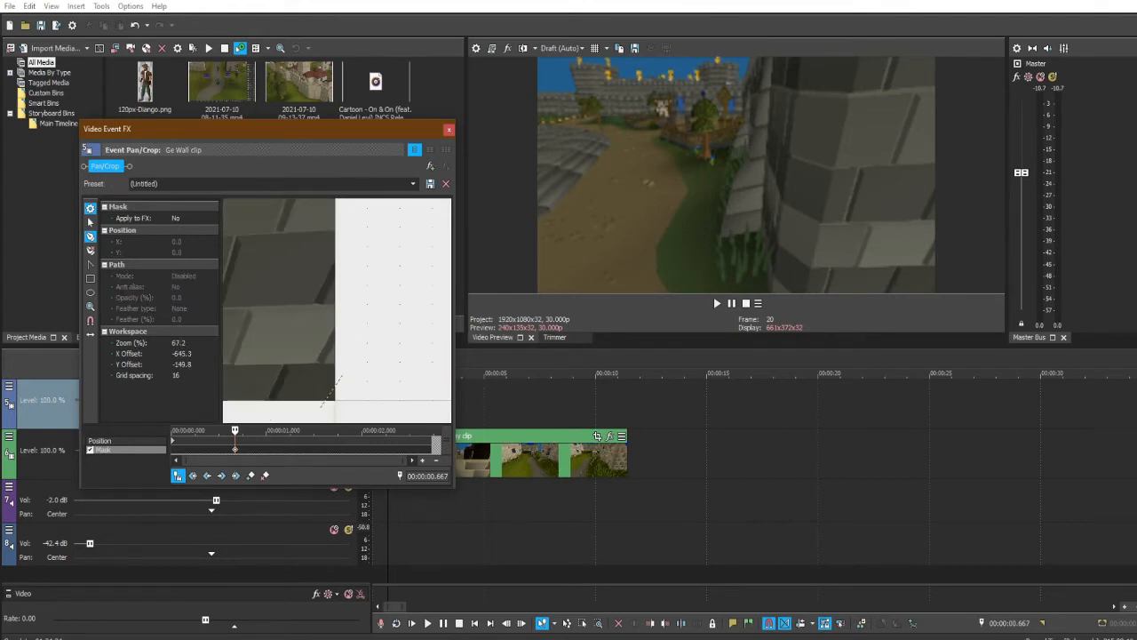
{"action": "scroll", "coordinate": [334, 354], "scroll_direction": "down", "scroll_amount": 1}
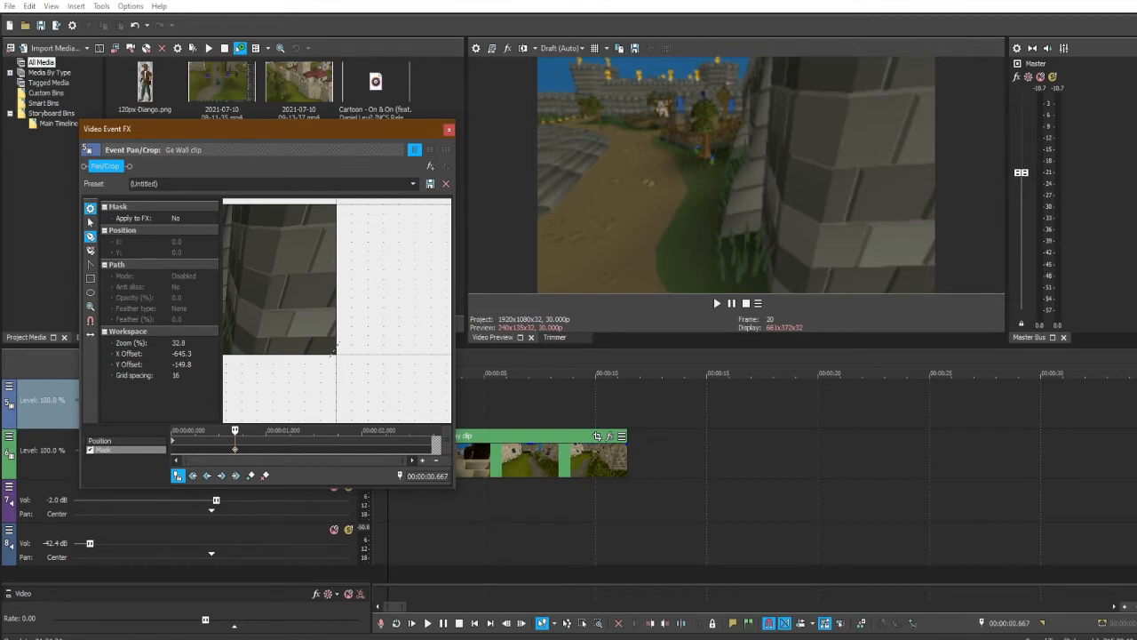
{"action": "left_click_drag", "start_coordinate": [334, 350], "coordinate": [339, 341]}
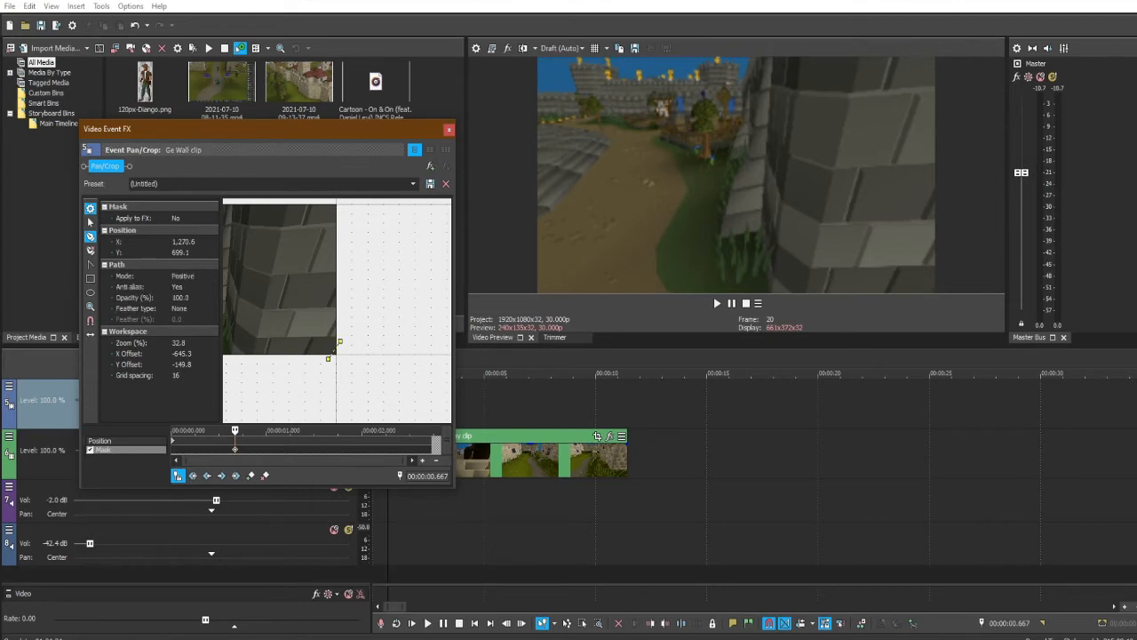
{"action": "key", "text": "ctrl+z"}
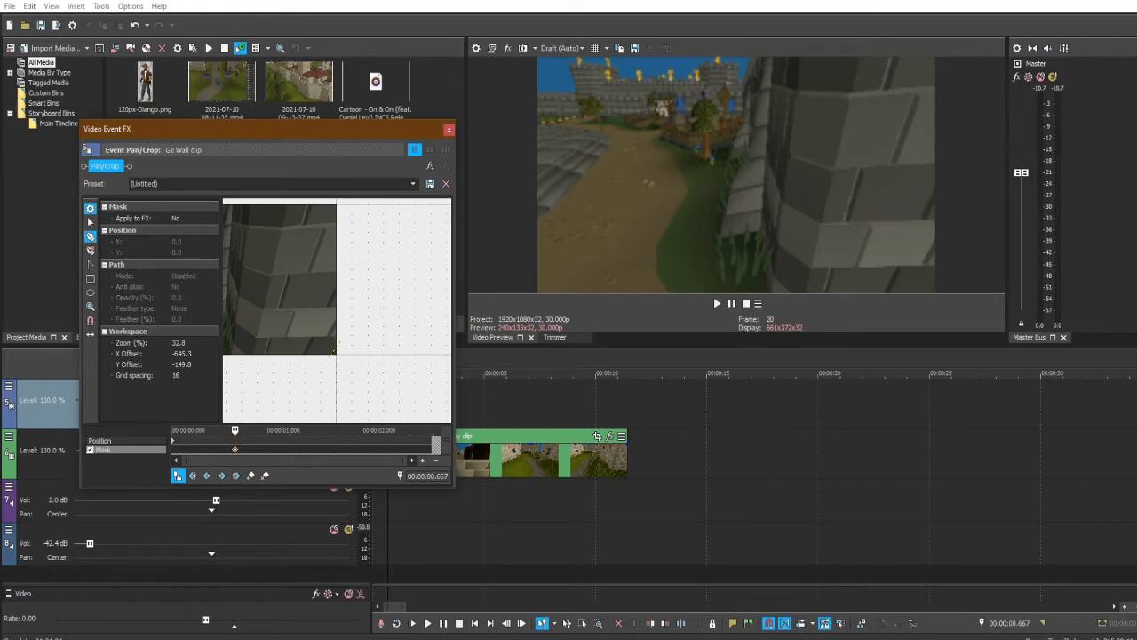
{"action": "left_click_drag", "start_coordinate": [334, 349], "coordinate": [340, 341]}
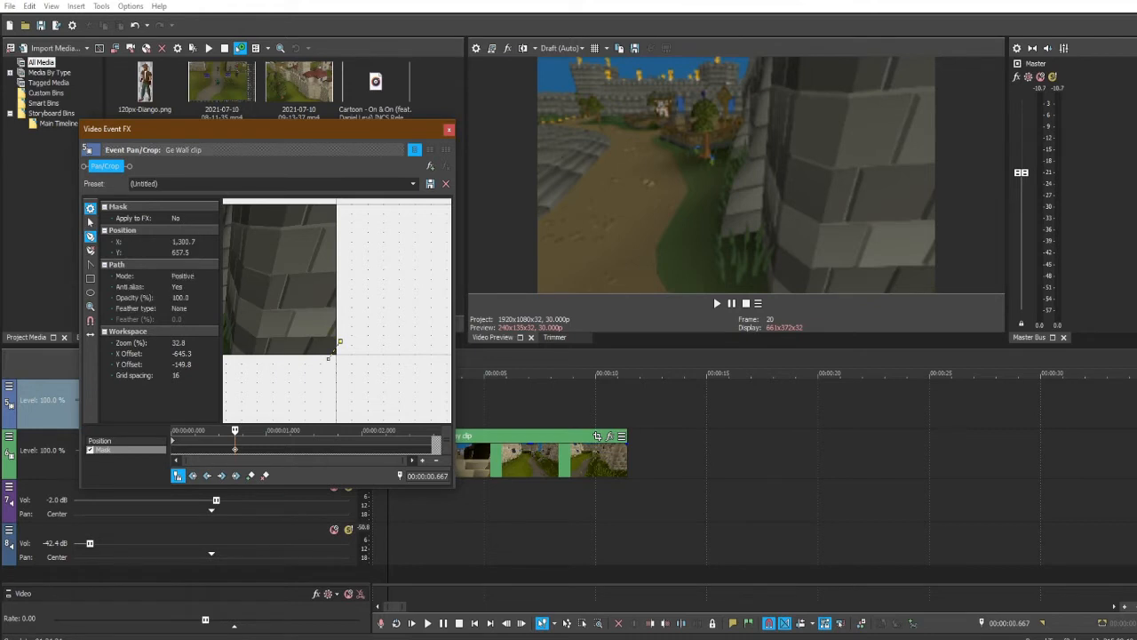
{"action": "left_click", "coordinate": [345, 201]}
{"action": "left_click", "coordinate": [363, 393]}
{"action": "left_click", "coordinate": [334, 350]}
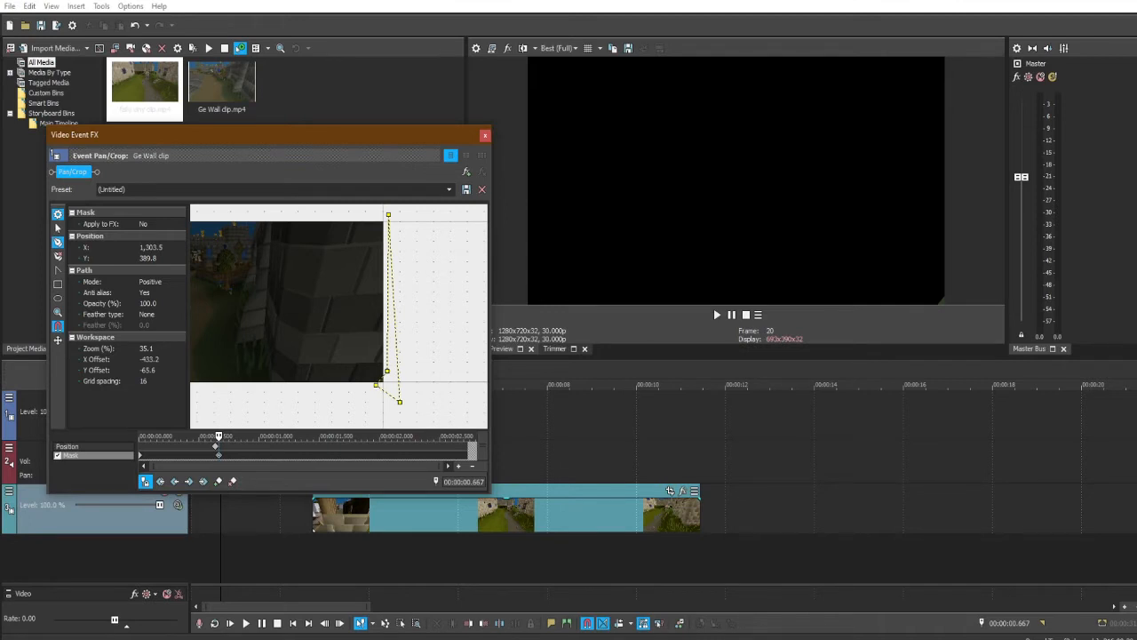
Set the mask path's mode to Negative.
{"action": "scroll", "coordinate": [339, 316], "scroll_direction": "down", "scroll_amount": 1}
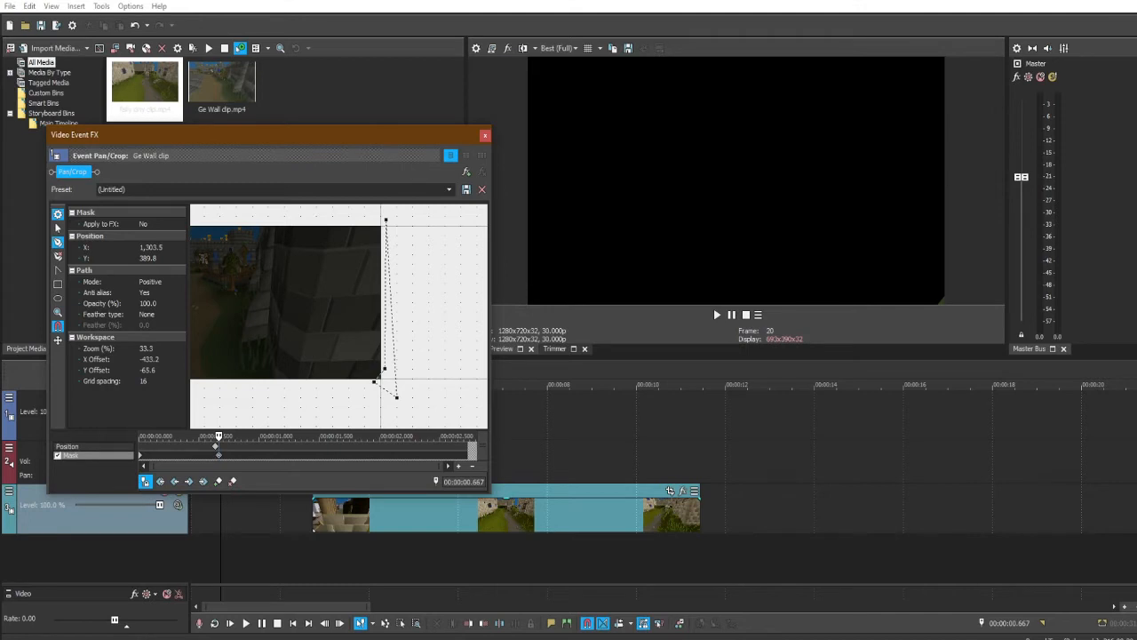
{"action": "left_click", "coordinate": [110, 270]}
{"action": "left_click", "coordinate": [160, 281]}
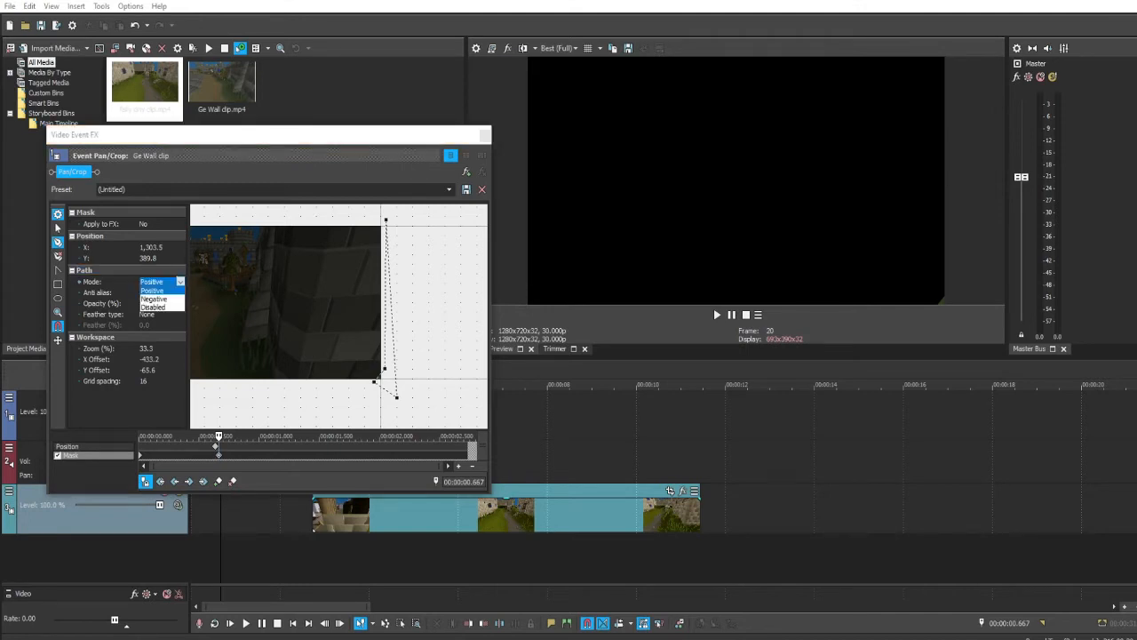
{"action": "left_click", "coordinate": [154, 299]}
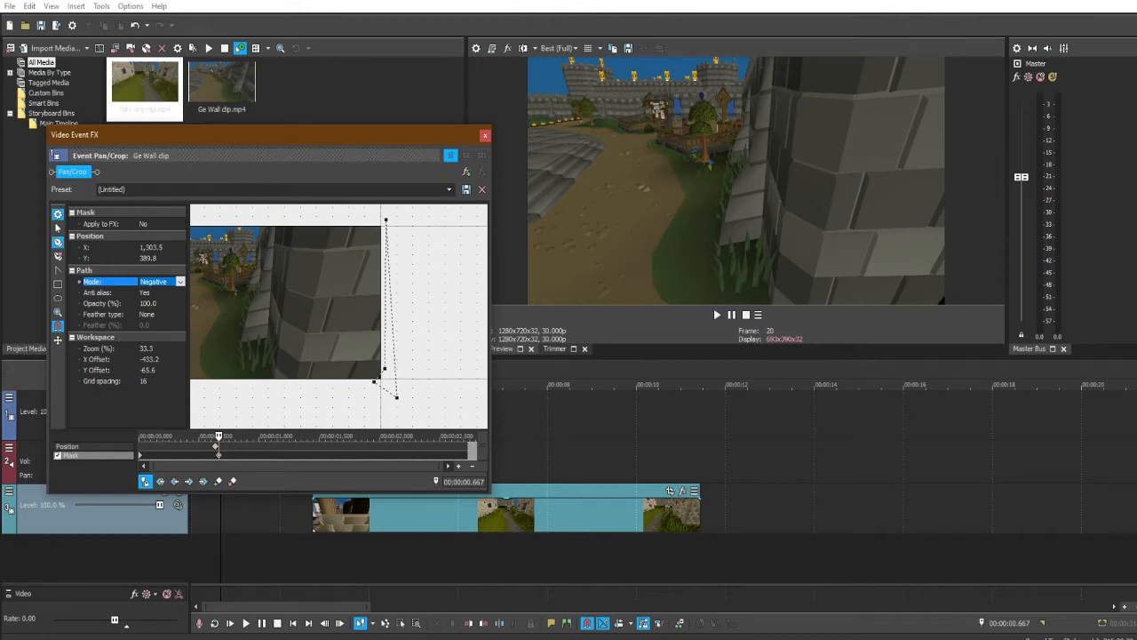
Set the mask path's feather type to Both and its feather to 7.0%.
{"action": "left_click", "coordinate": [160, 314]}
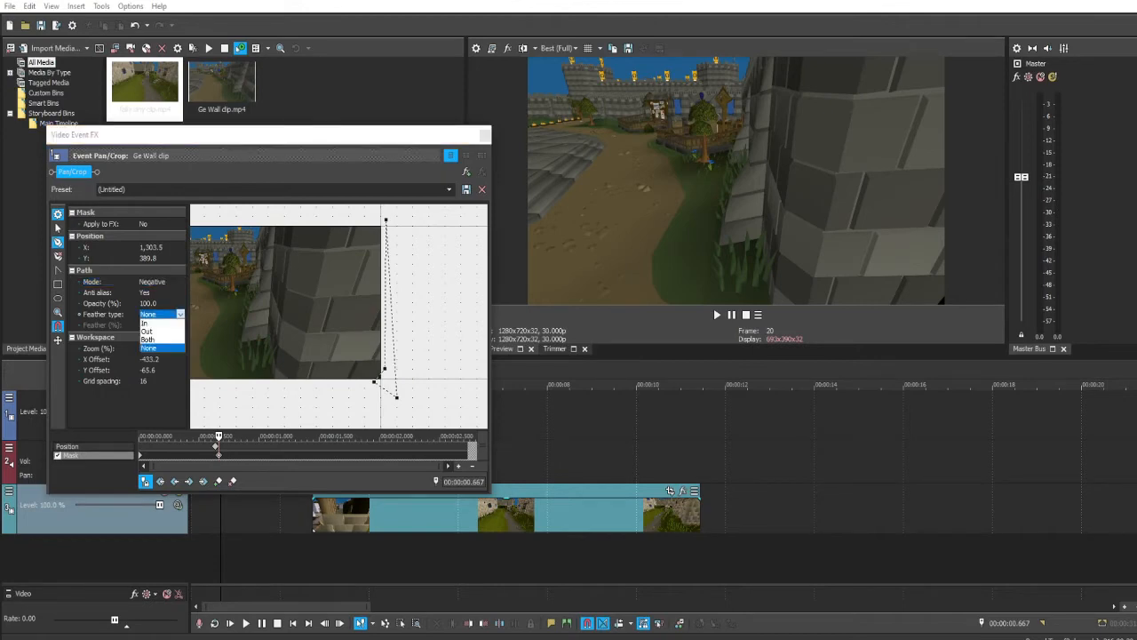
{"action": "left_click", "coordinate": [148, 340]}
{"action": "left_click", "coordinate": [148, 326]}
{"action": "left_click", "coordinate": [172, 323]}
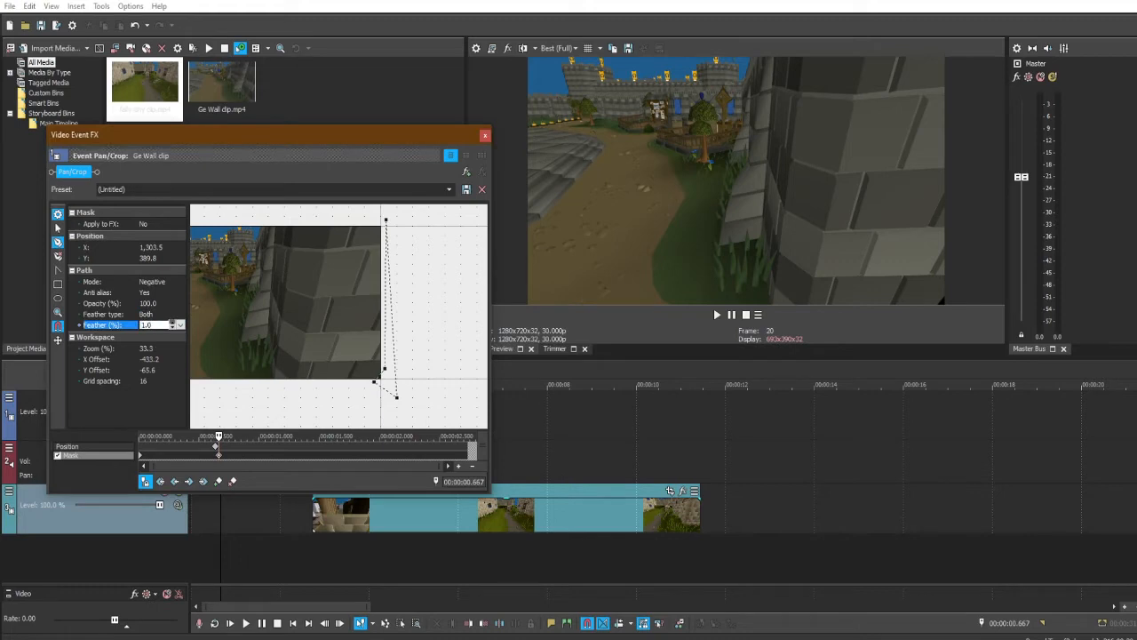
{"action": "left_click", "coordinate": [172, 323]}
{"action": "left_click", "coordinate": [172, 328]}
At 00:00:01.667, move the mask's lower inner point to the bottom of the wall edge, about X 480, Y 765.
{"action": "left_click_drag", "start_coordinate": [267, 134], "coordinate": [852, 229]}
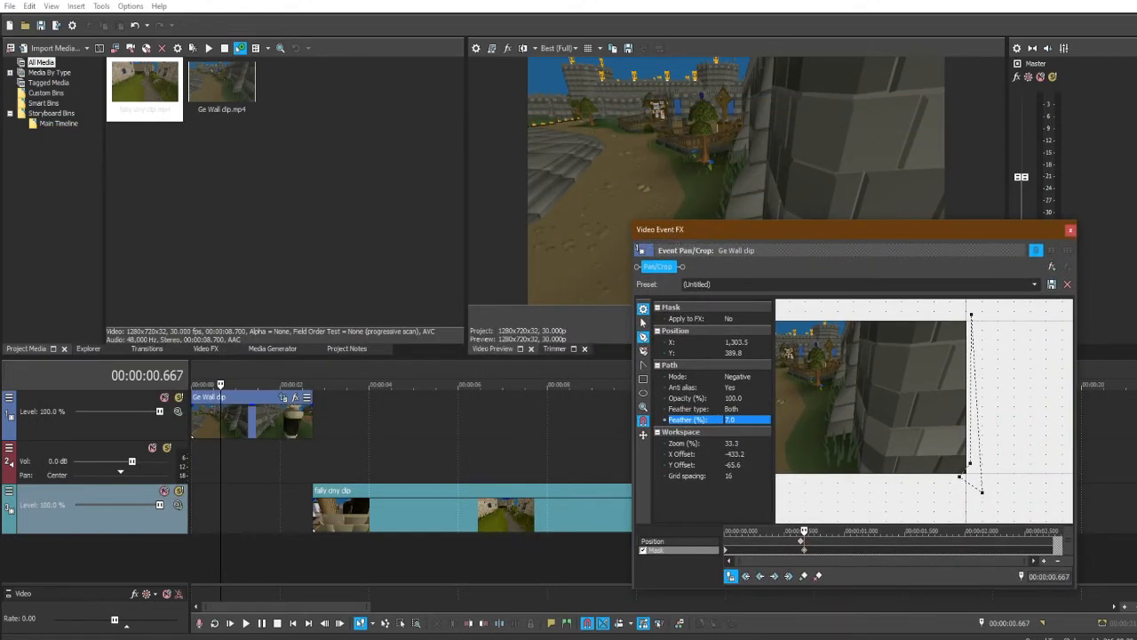
{"action": "left_click", "coordinate": [265, 421]}
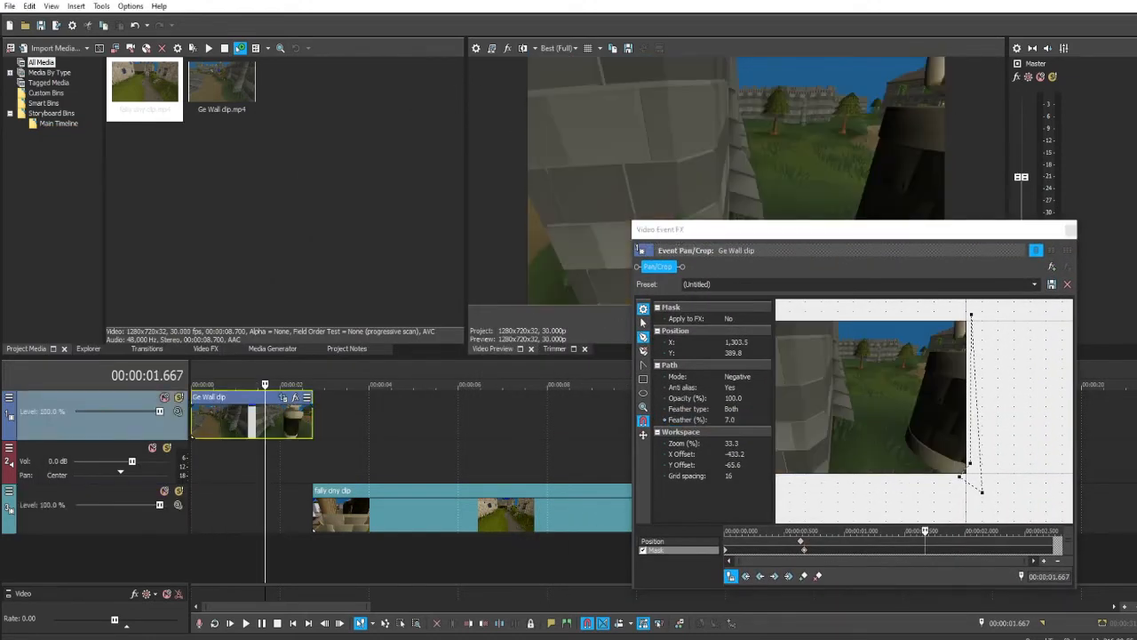
{"action": "left_click_drag", "start_coordinate": [822, 231], "coordinate": [560, 202]}
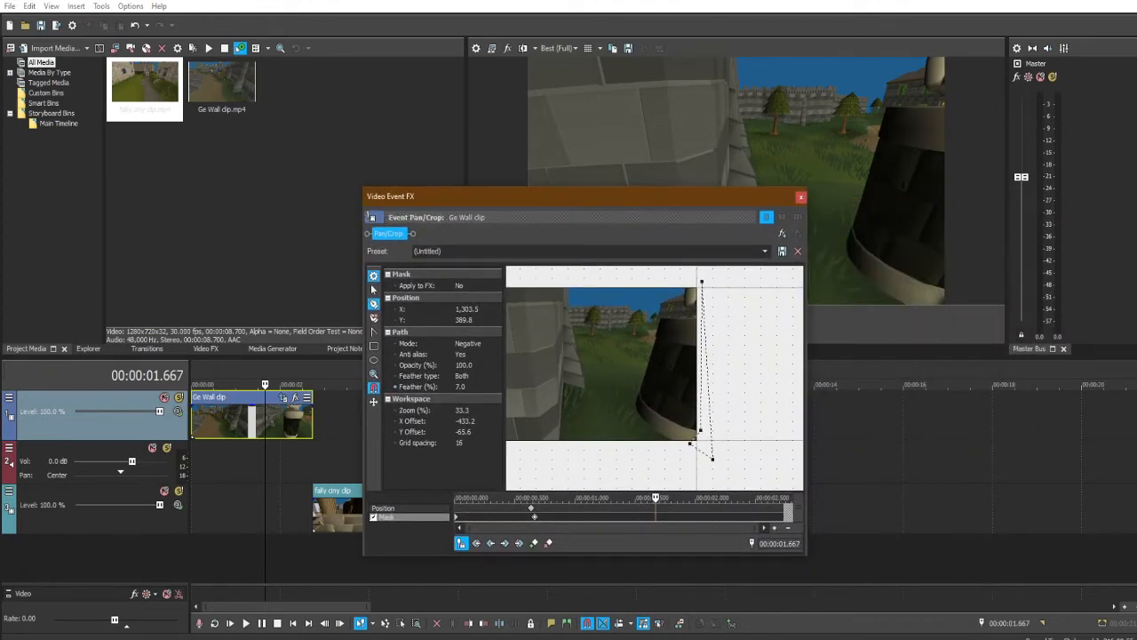
{"action": "key", "text": "ctrl+a"}
{"action": "left_click", "coordinate": [690, 442]}
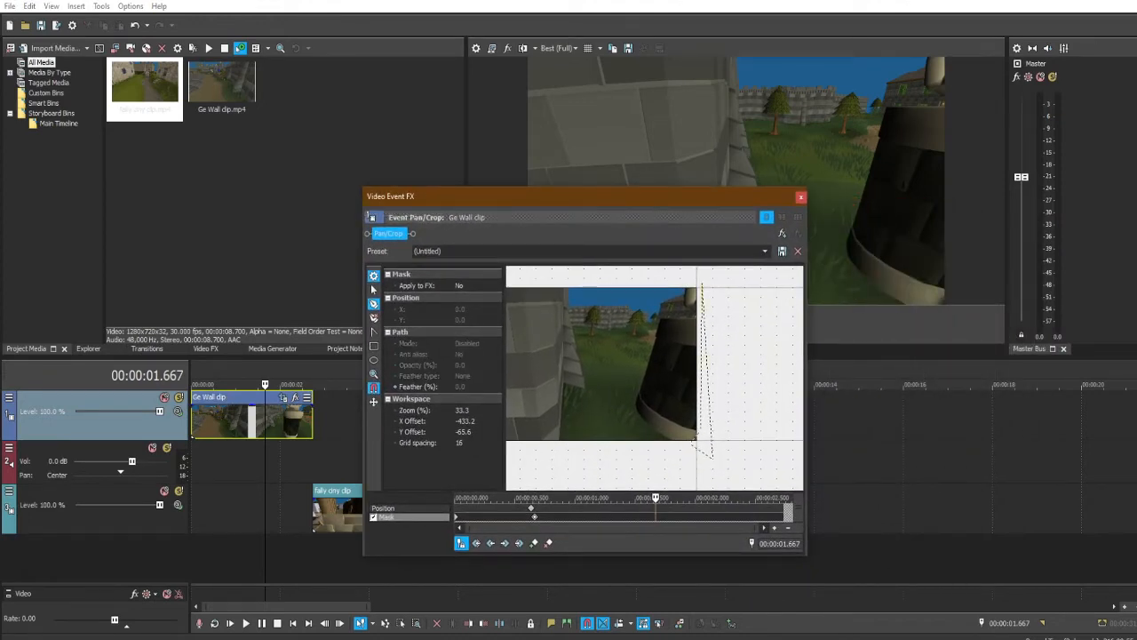
{"action": "left_click_drag", "start_coordinate": [690, 442], "coordinate": [535, 449]}
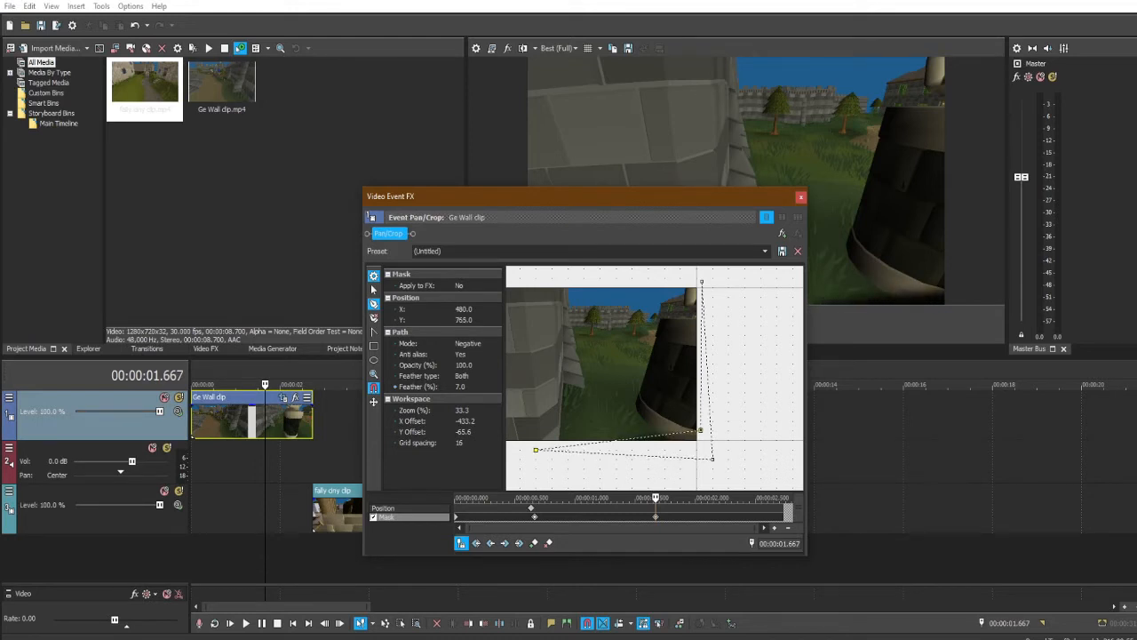
Turn off snapping, refine the lower inner point to about X 513, Y 756, and move the upper inner point to about X 407, Y -70.
{"action": "left_click", "coordinate": [373, 388]}
{"action": "left_click", "coordinate": [373, 389]}
{"action": "left_click", "coordinate": [373, 388]}
{"action": "left_click_drag", "start_coordinate": [536, 449], "coordinate": [542, 447]}
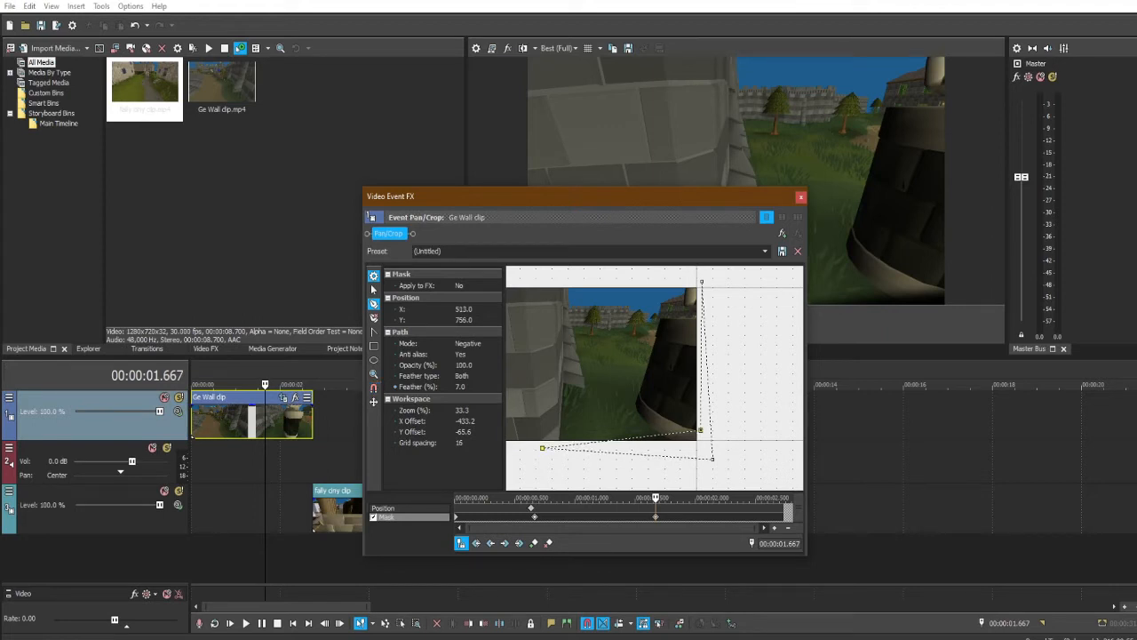
{"action": "left_click_drag", "start_coordinate": [700, 430], "coordinate": [522, 274]}
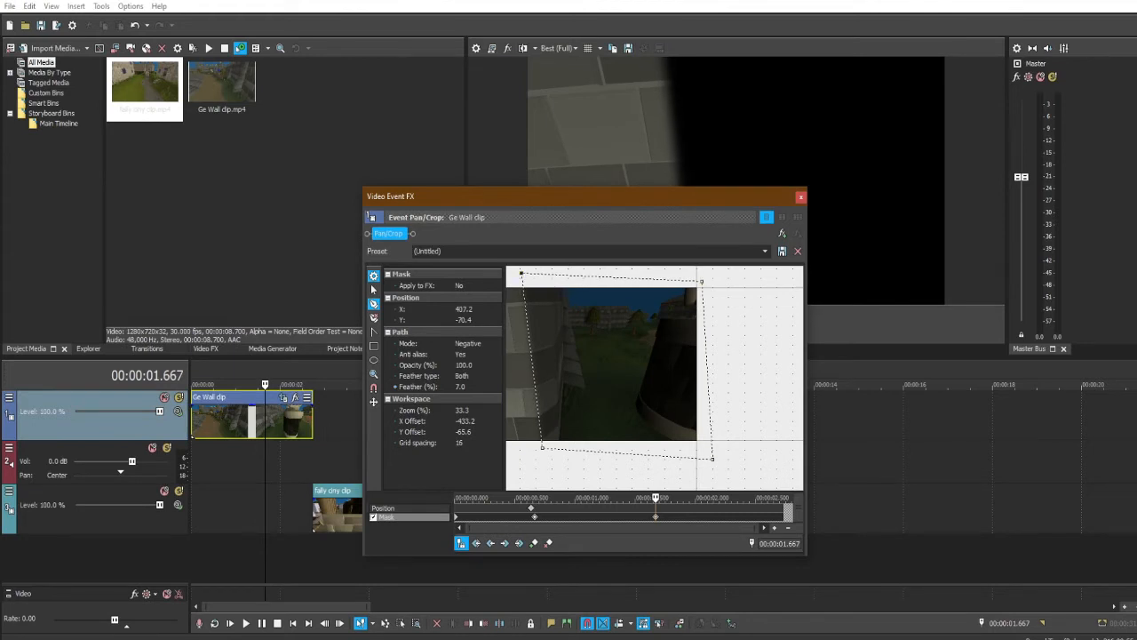
Slide the fally ciny clip about 2 seconds earlier beneath the Ge Wall clip and move the Video Event FX window clear of the preview.
{"action": "left_click_drag", "start_coordinate": [337, 508], "coordinate": [290, 509]}
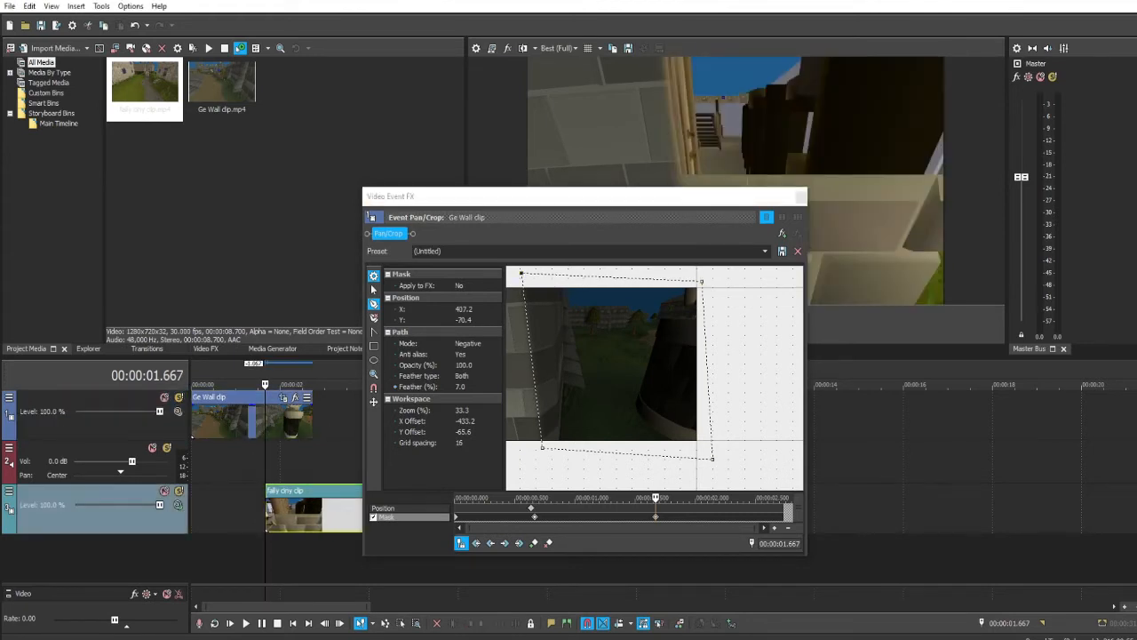
{"action": "left_click_drag", "start_coordinate": [691, 196], "coordinate": [903, 200]}
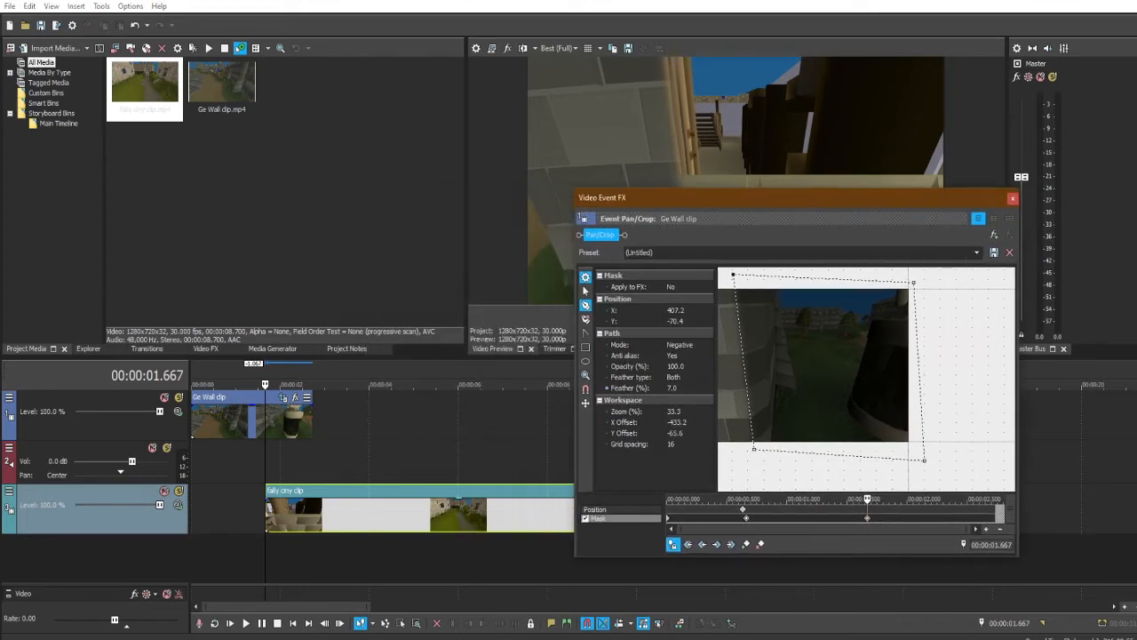
{"action": "left_click_drag", "start_coordinate": [356, 508], "coordinate": [348, 508]}
{"action": "left_click_drag", "start_coordinate": [825, 197], "coordinate": [768, 399]}
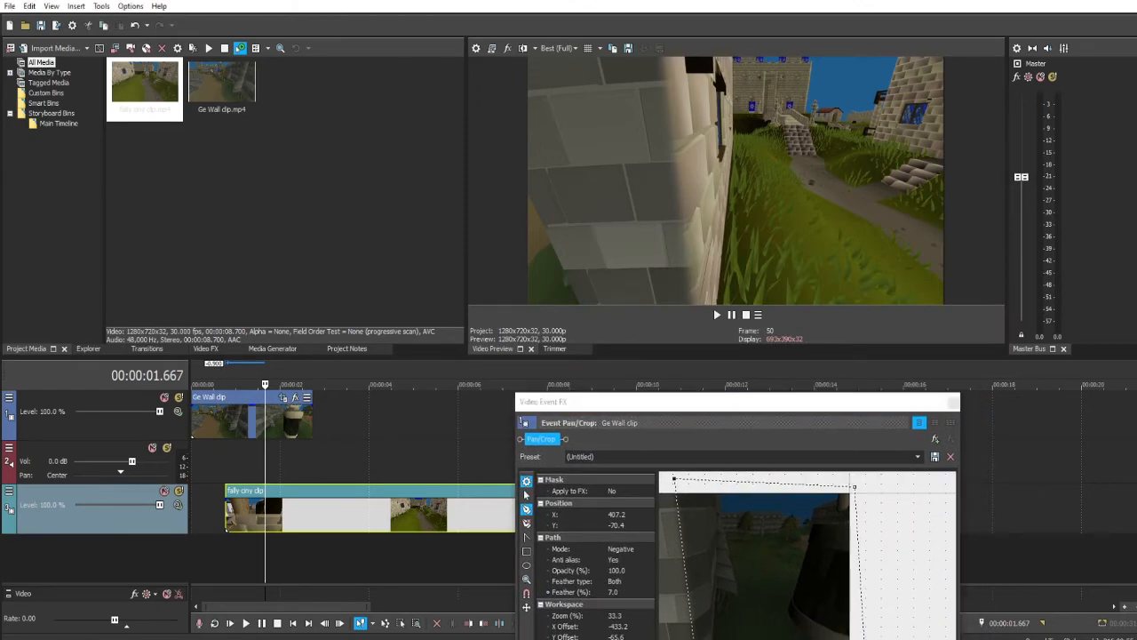
{"action": "left_click_drag", "start_coordinate": [700, 401], "coordinate": [207, 64]}
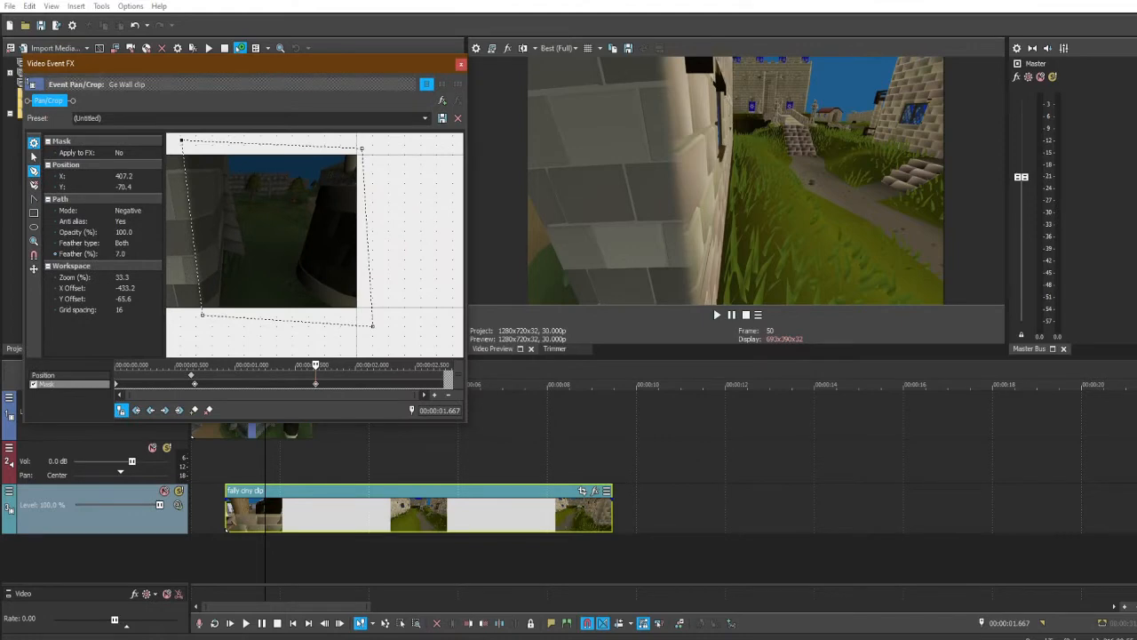
Lower the mask path's feather to 5.7% at 00:00:01.667.
{"action": "left_click", "coordinate": [122, 255]}
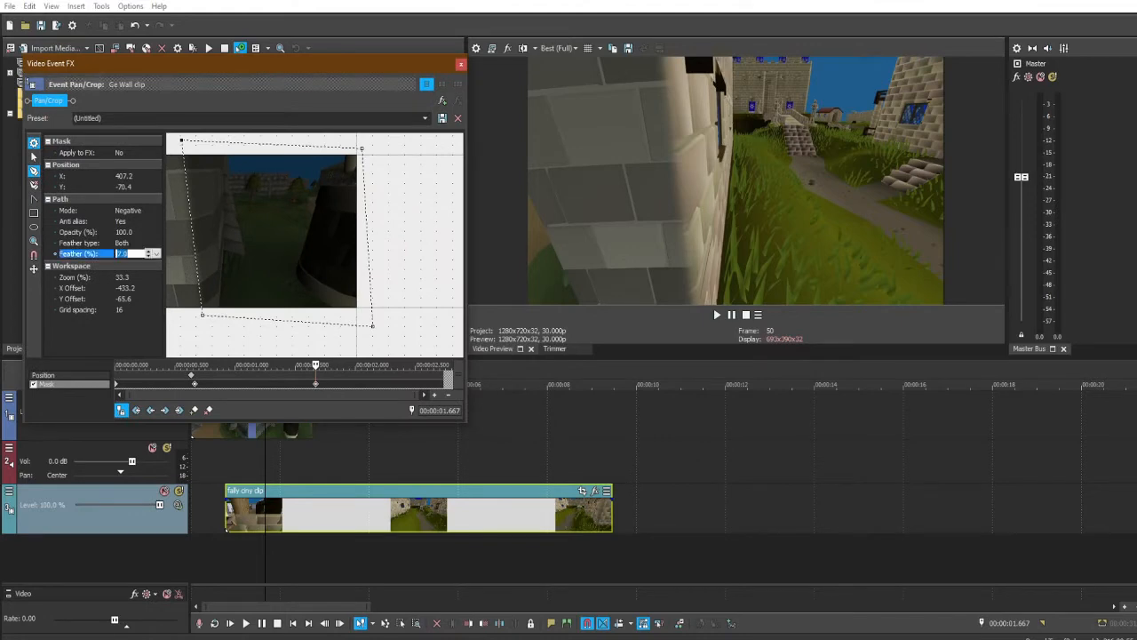
{"action": "left_click", "coordinate": [149, 253]}
{"action": "mouse_move", "coordinate": [148, 253]}
{"action": "left_mouse_down"}
{"action": "mouse_move", "coordinate": [149, 220]}
{"action": "mouse_move", "coordinate": [149, 263]}
{"action": "left_mouse_up"}
{"action": "left_click_drag", "start_coordinate": [149, 263], "coordinate": [148, 265]}
Align the start of the fally ciny clip with the mask keyframe at 00:00:00.667.
{"action": "left_click", "coordinate": [195, 384]}
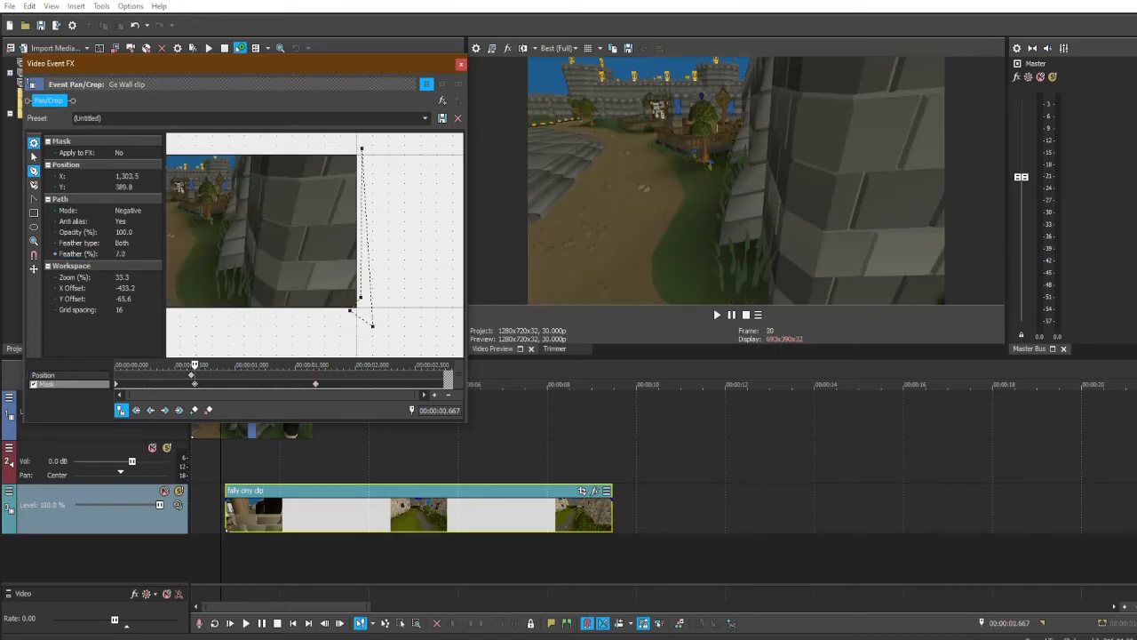
{"action": "left_click_drag", "start_coordinate": [313, 65], "coordinate": [333, 50]}
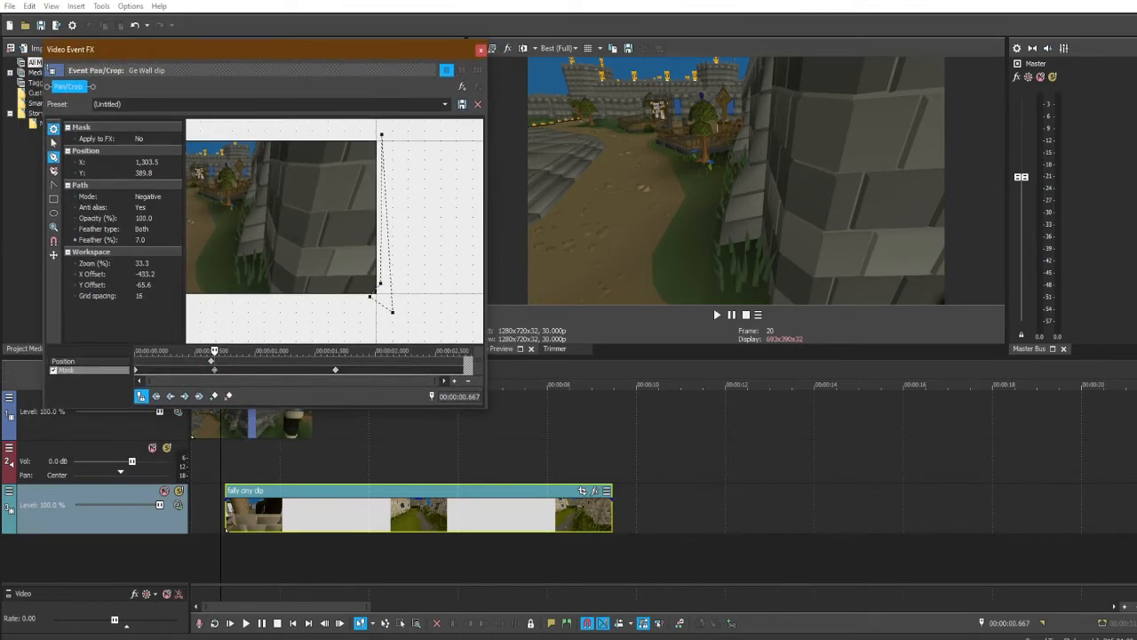
{"action": "left_click_drag", "start_coordinate": [320, 514], "coordinate": [316, 513]}
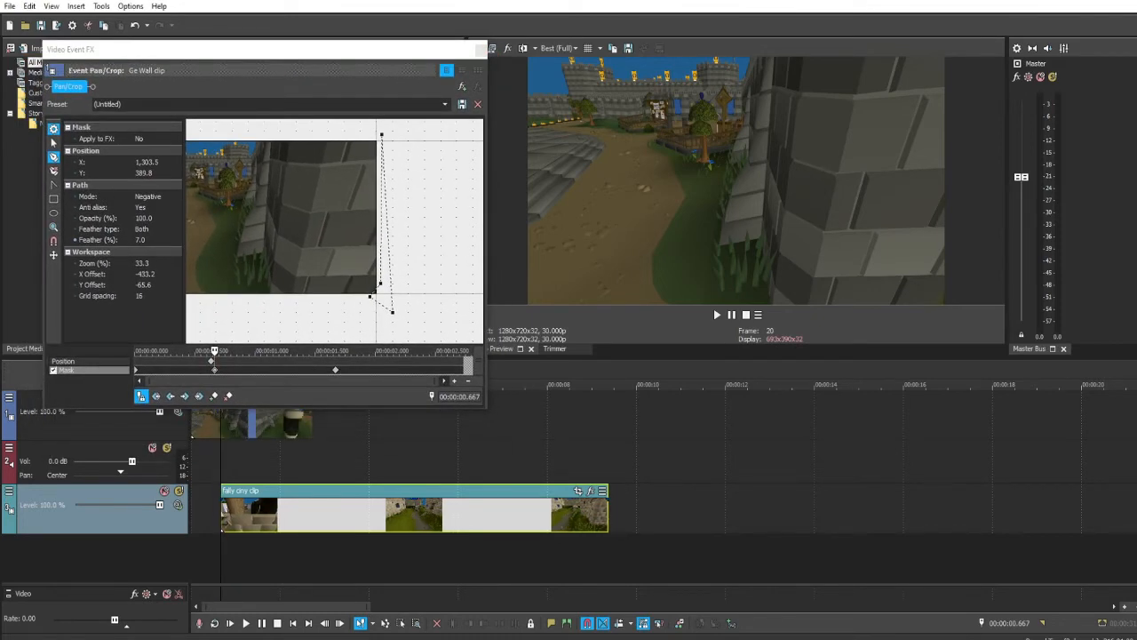
Check the mask's movement from 00:00:00.667 onward and delete the mask keyframe at 00:00:01.667.
{"action": "left_click", "coordinate": [267, 50]}
{"action": "key", "text": "Right"}
{"action": "key", "text": "Right"}
{"action": "key", "text": "Right"}
{"action": "key", "text": "Right"}
{"action": "key", "text": "Right"}
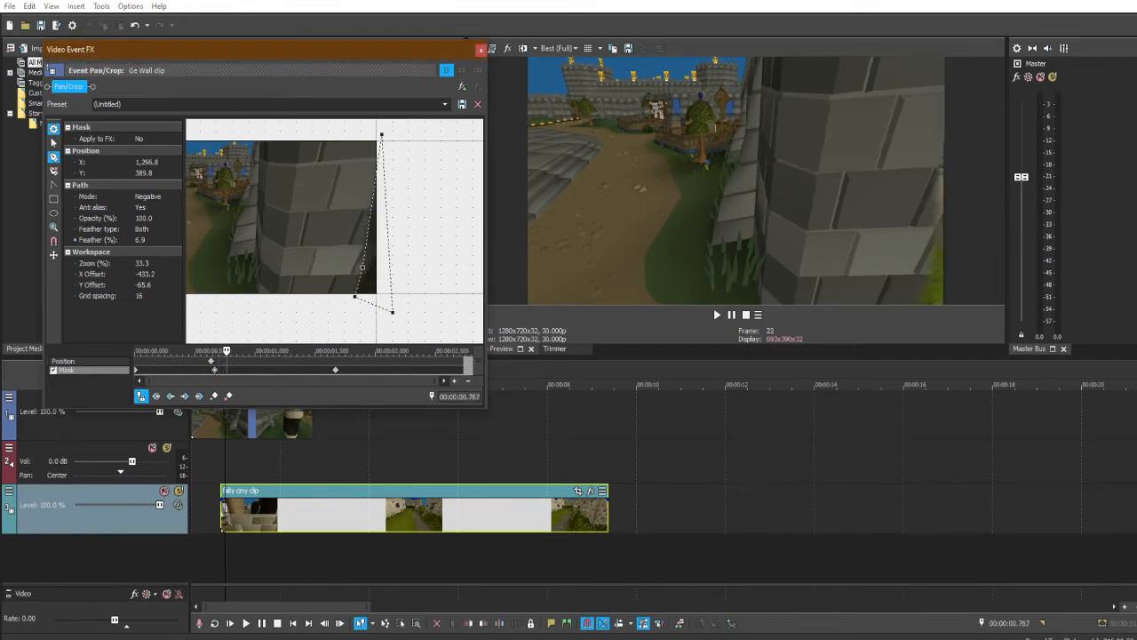
{"action": "key", "text": "Right"}
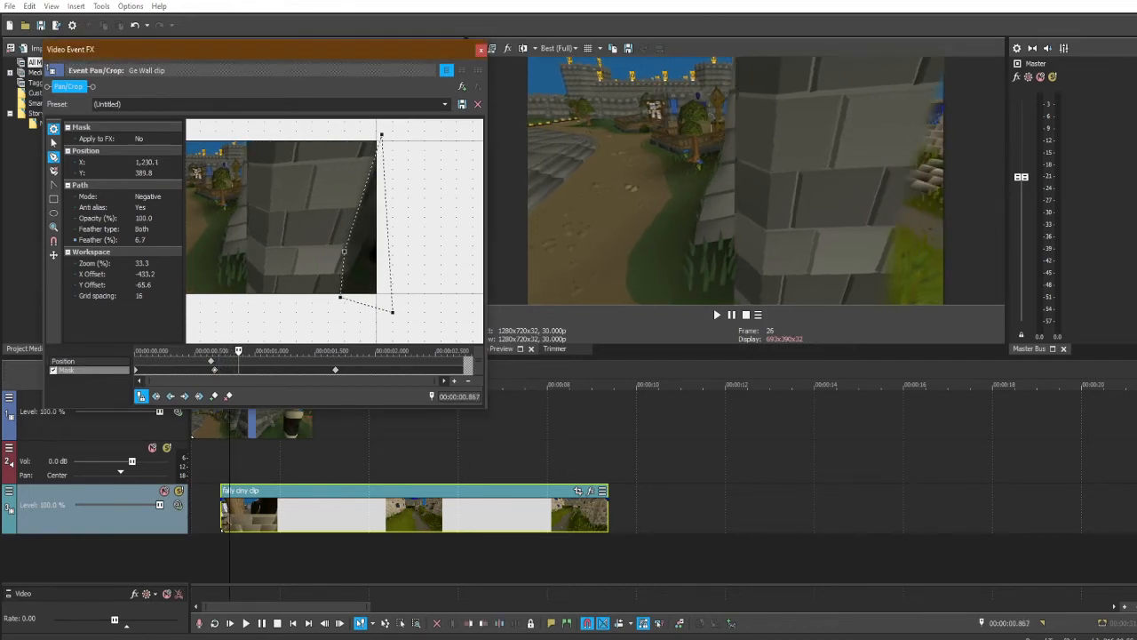
{"action": "key", "text": "space"}
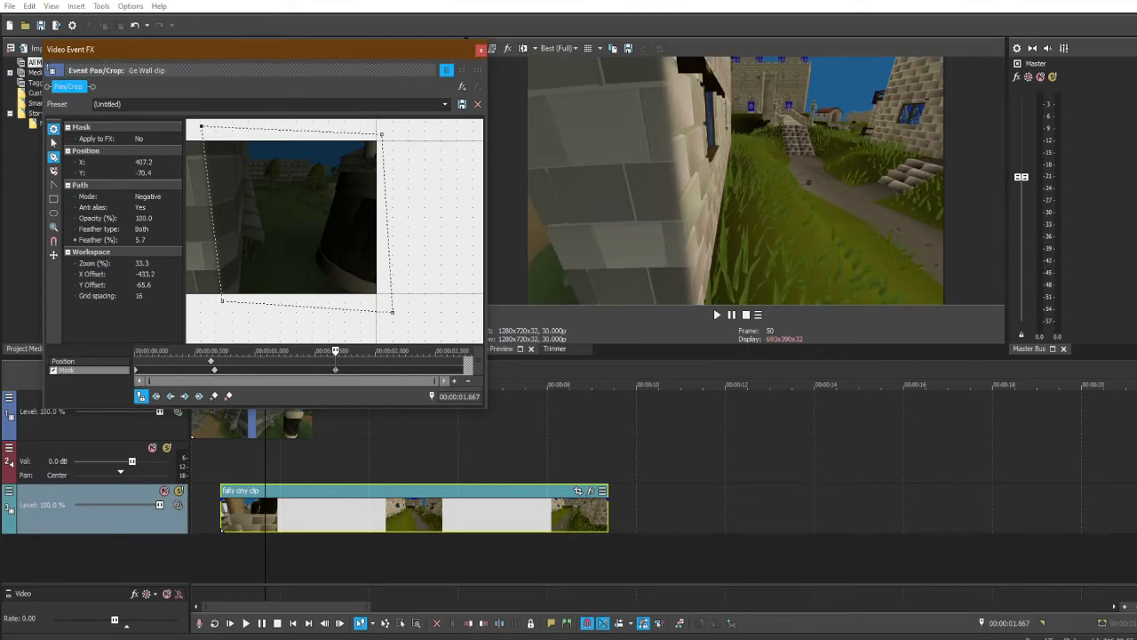
{"action": "key", "text": "Delete"}
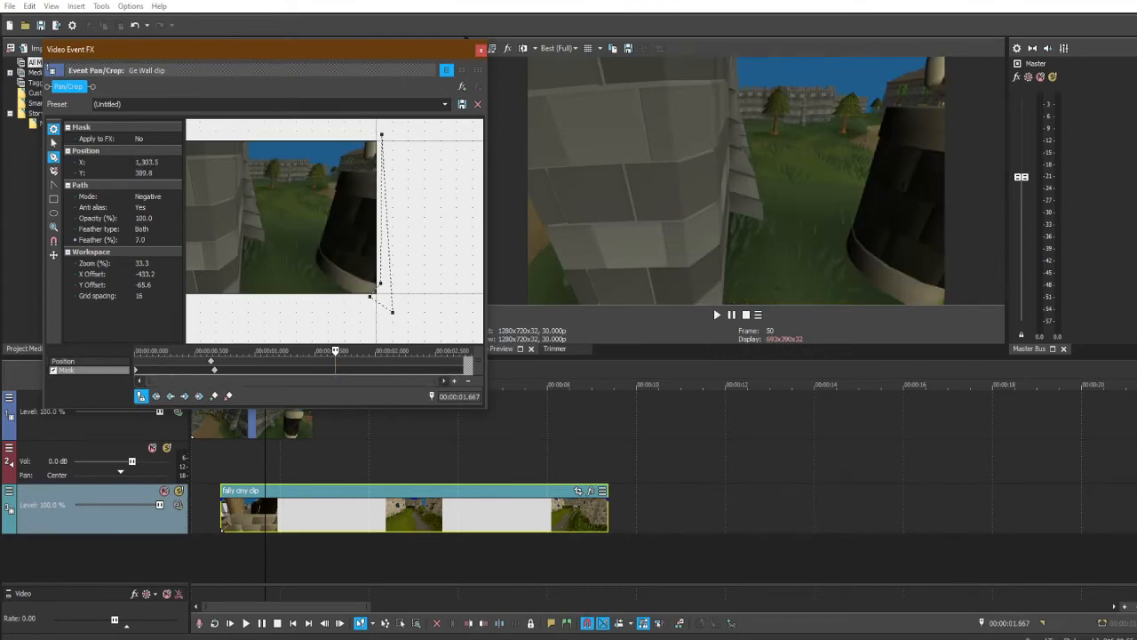
At 00:00:01.000, move the mask's upper inner point to about X 1277, Y -22 and its lower inner point to about X 968, Y 787.
{"action": "left_click", "coordinate": [214, 370]}
{"action": "key", "text": "Right"}
{"action": "key", "text": "Right"}
{"action": "key", "text": "Right"}
{"action": "key", "text": "Right"}
{"action": "key", "text": "Right"}
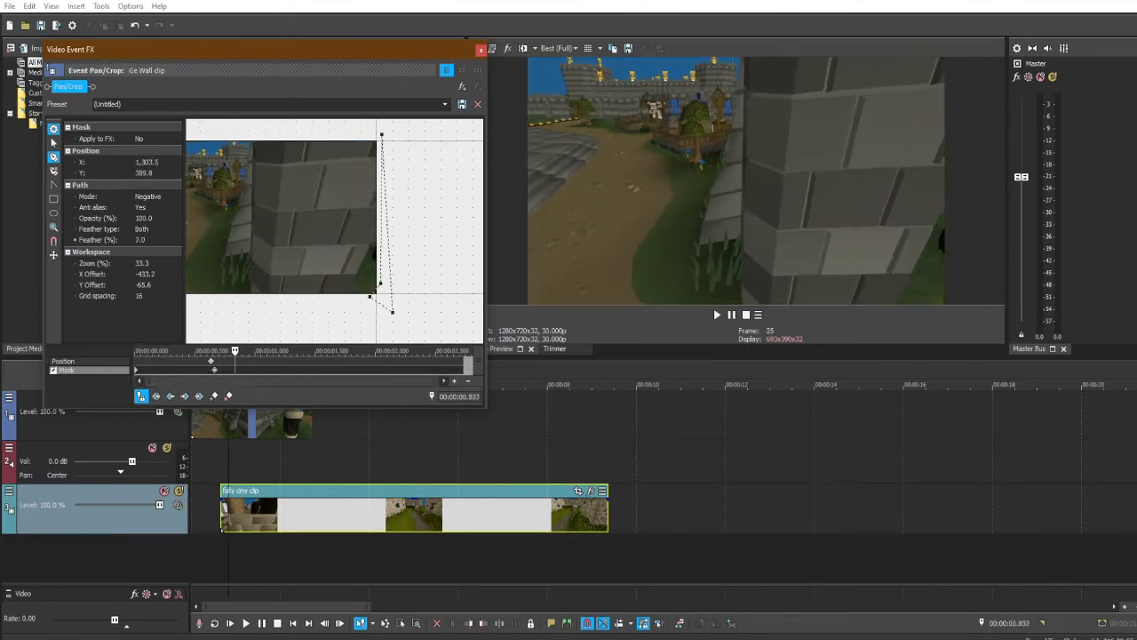
{"action": "key", "text": "Right"}
{"action": "key", "text": "Right"}
{"action": "key", "text": "Right"}
{"action": "key", "text": "Right"}
{"action": "key", "text": "Right"}
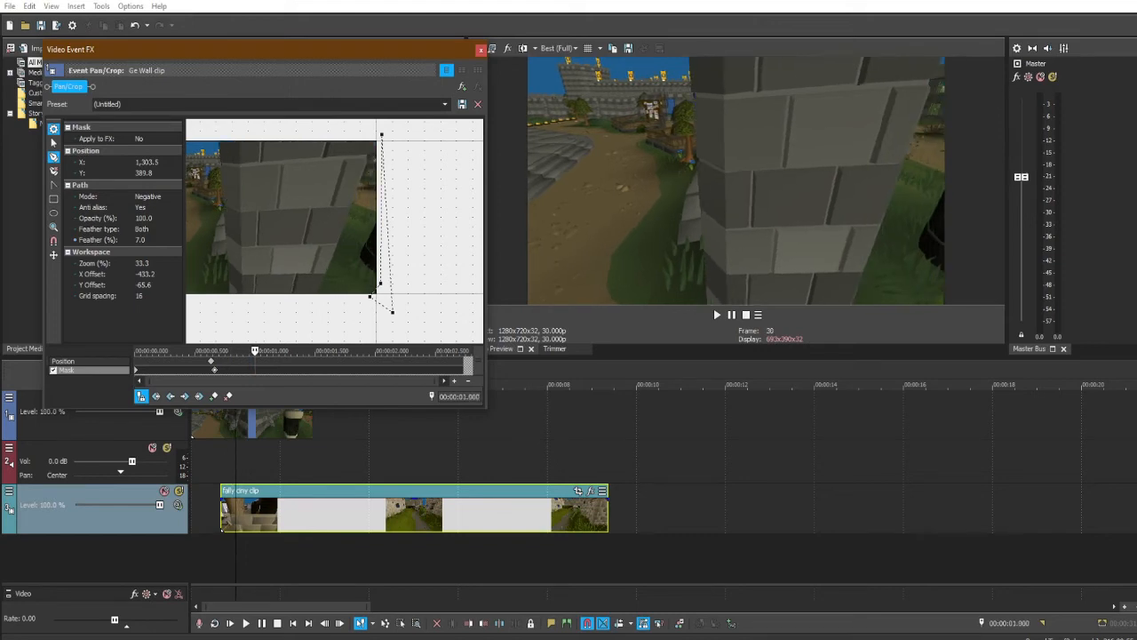
{"action": "key", "text": "Left"}
{"action": "key", "text": "Right"}
{"action": "left_click", "coordinate": [373, 291]}
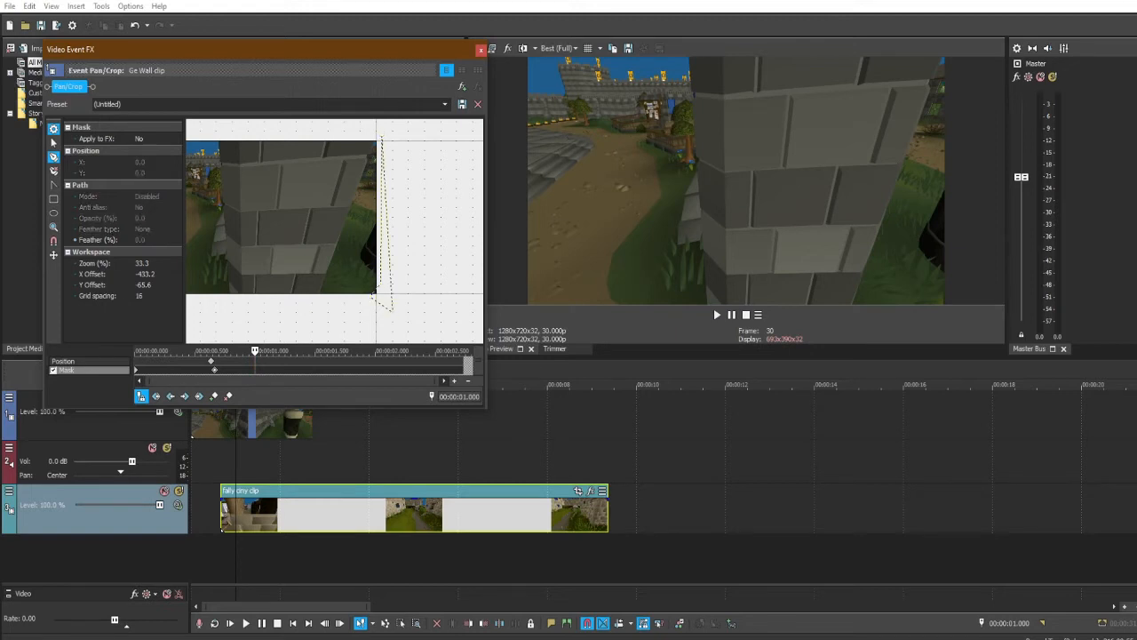
{"action": "left_click_drag", "start_coordinate": [380, 284], "coordinate": [376, 136]}
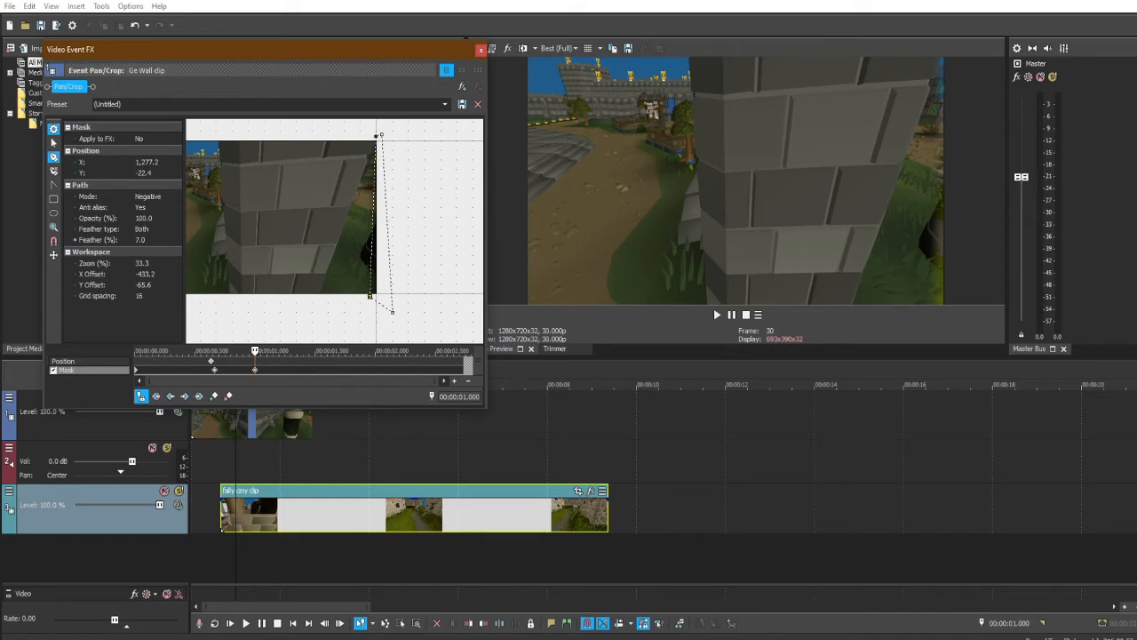
{"action": "left_click_drag", "start_coordinate": [370, 295], "coordinate": [314, 307]}
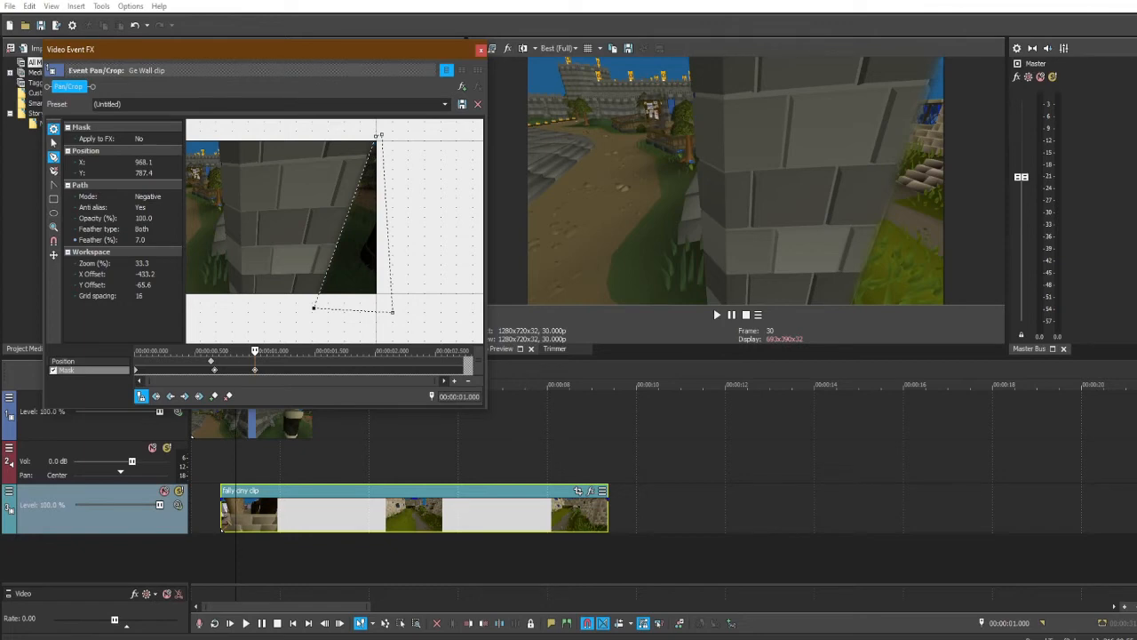
At 00:00:00.833, move the mask's upper outer point to about X 1457, Y -28 and the upper inner point to about X 1319, Y 336.
{"action": "key", "text": "Left"}
{"action": "key", "text": "Left"}
{"action": "key", "text": "Left"}
{"action": "key", "text": "Left"}
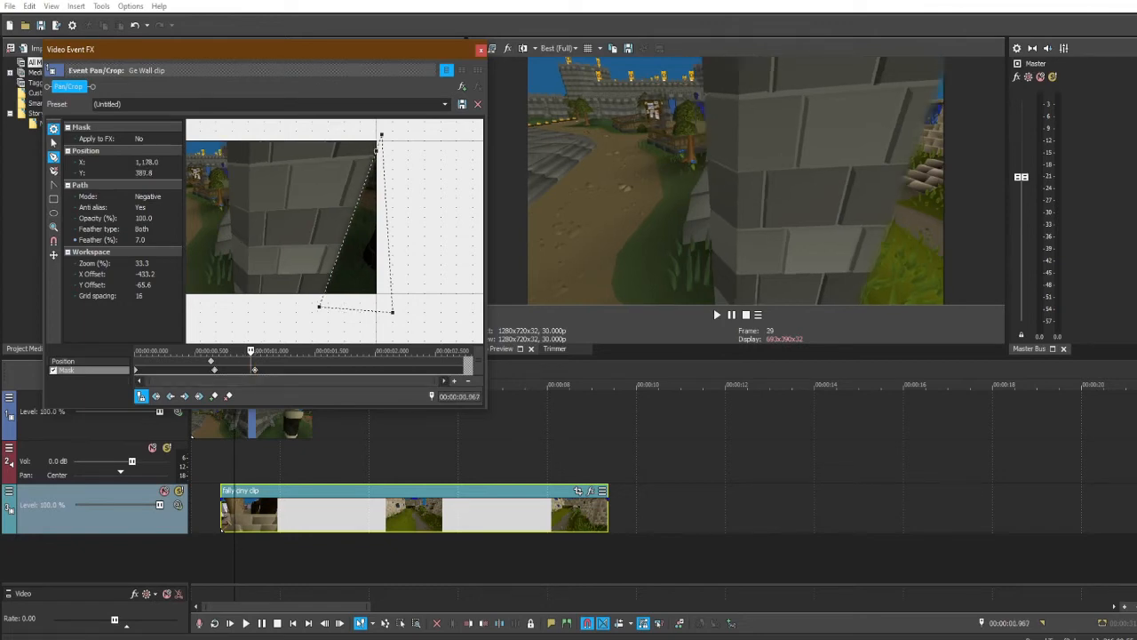
{"action": "key", "text": "Left"}
{"action": "key", "text": "Left"}
{"action": "key", "text": "Left"}
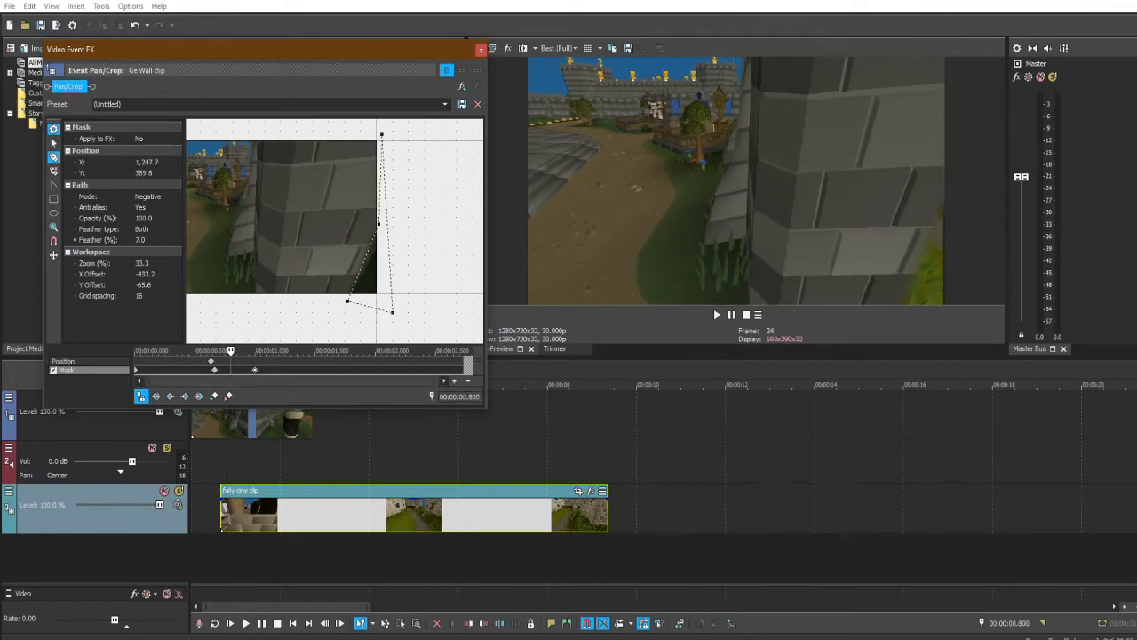
{"action": "key", "text": "Left"}
{"action": "key", "text": "Right"}
{"action": "key", "text": "Right"}
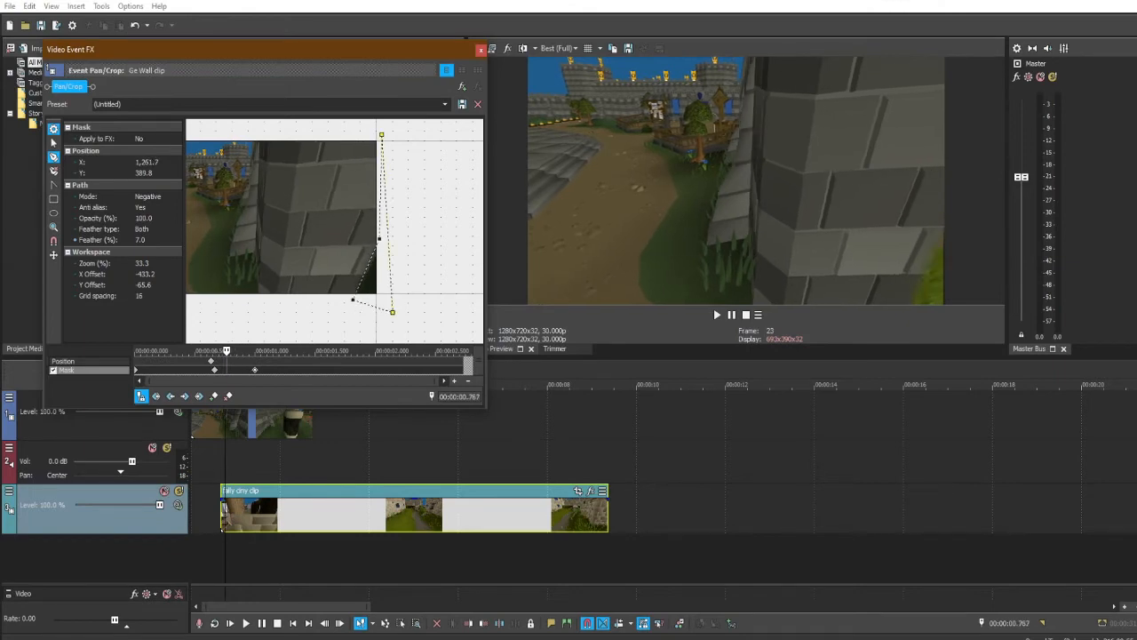
{"action": "key", "text": "Right"}
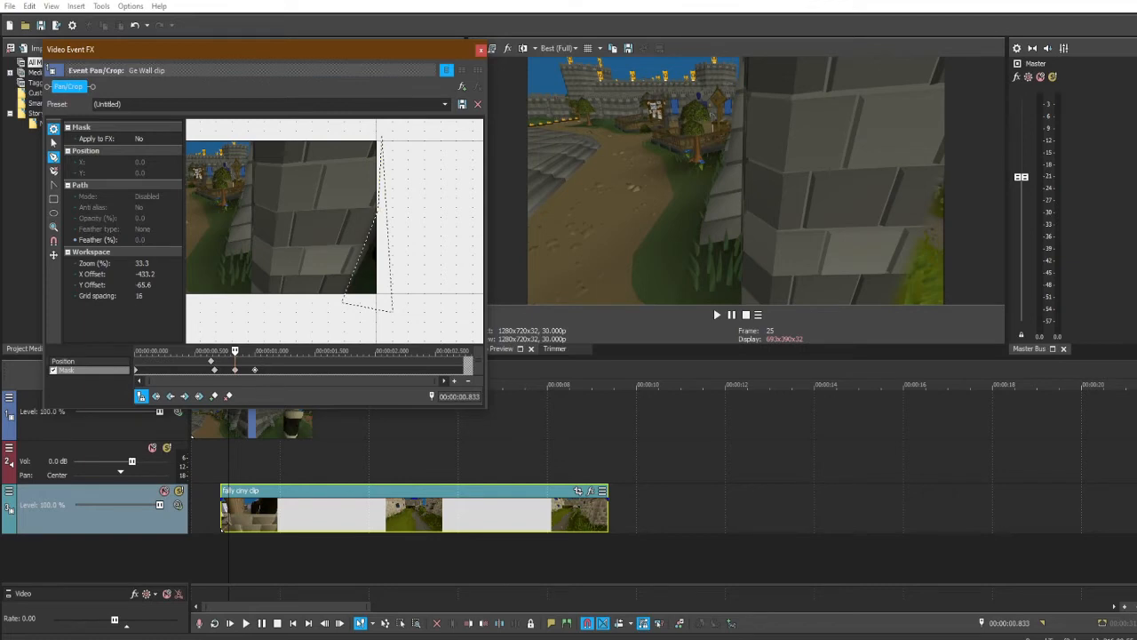
{"action": "left_click_drag", "start_coordinate": [381, 137], "coordinate": [411, 135]}
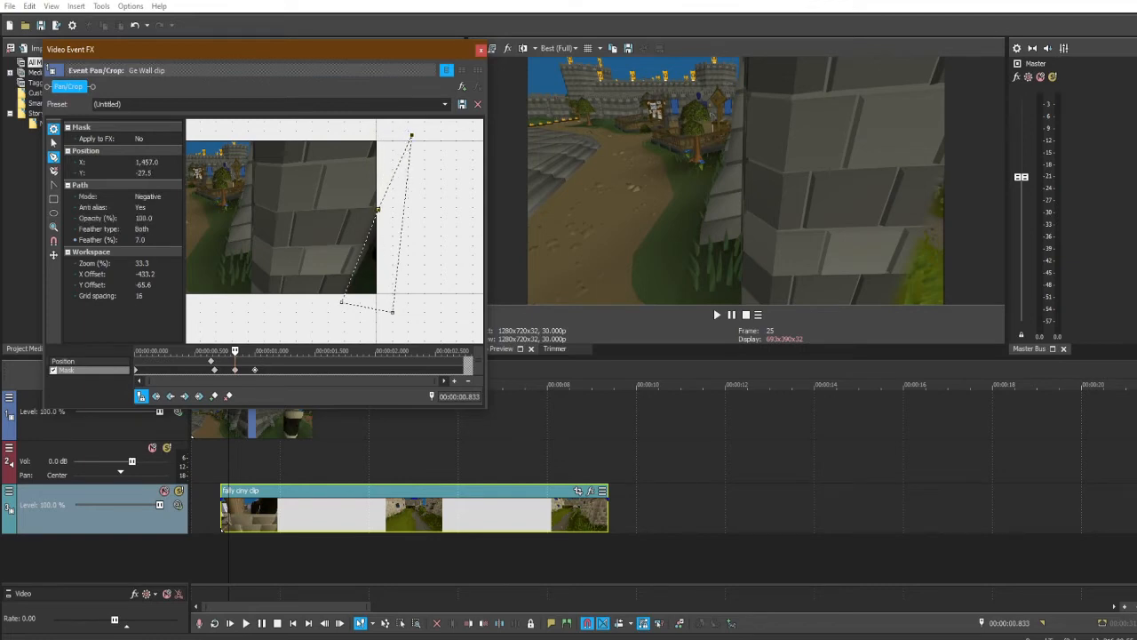
{"action": "left_click_drag", "start_coordinate": [377, 210], "coordinate": [383, 212]}
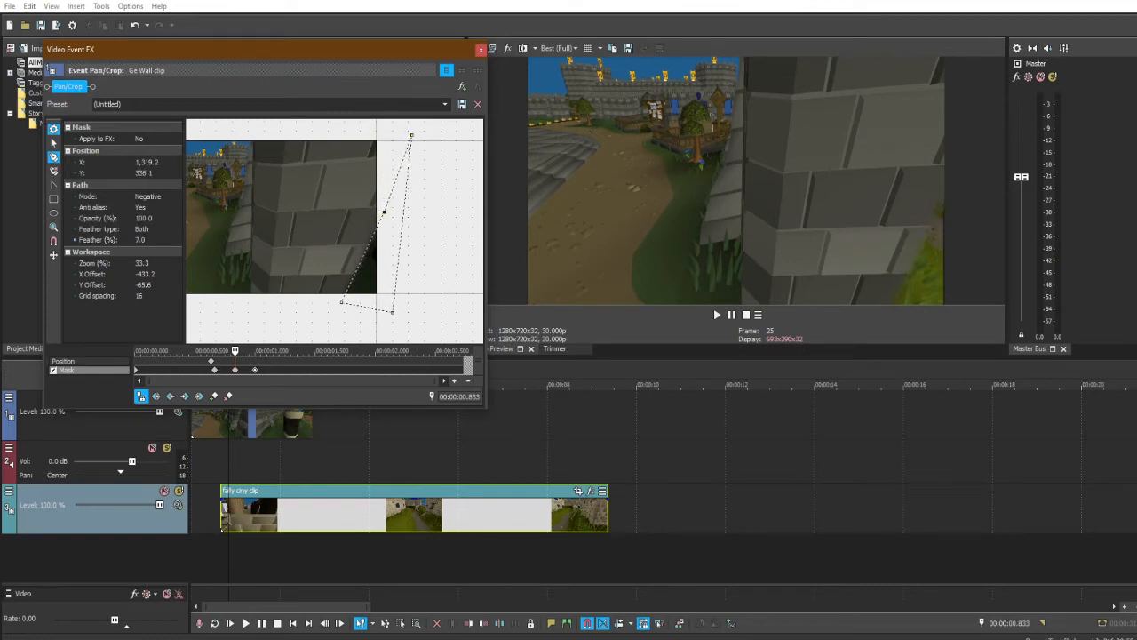
Check the mask edge against the wall frame by frame between 00:00:00.733 and 00:00:01.000.
{"action": "key", "text": "Left"}
{"action": "key", "text": "Right"}
{"action": "key", "text": "Right"}
{"action": "key", "text": "Right"}
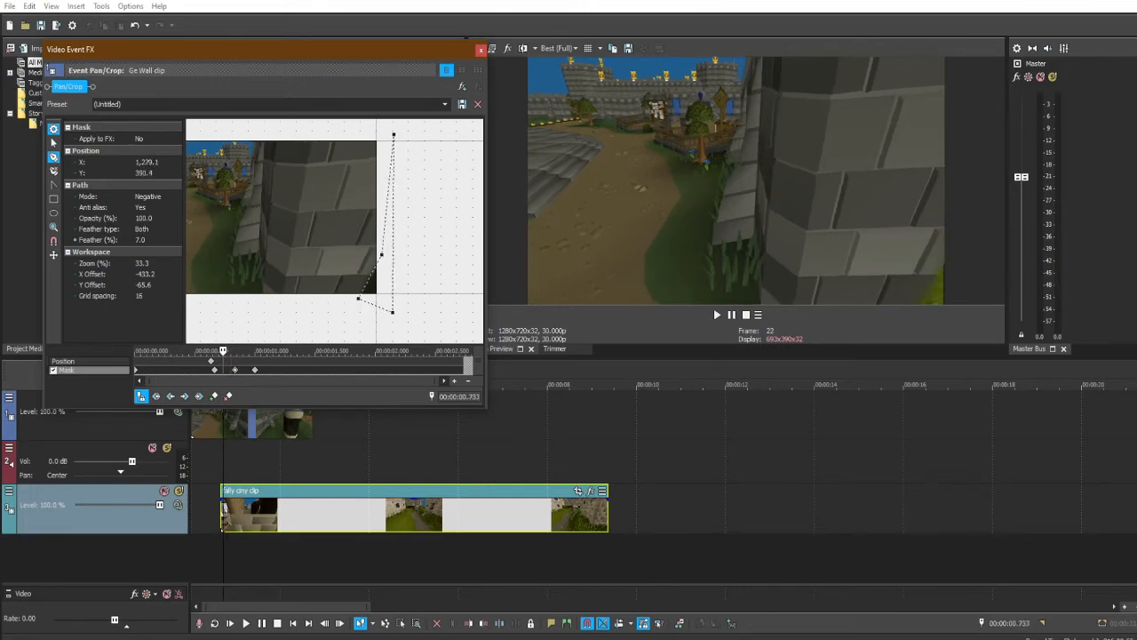
{"action": "key", "text": "Right"}
{"action": "key", "text": "Right"}
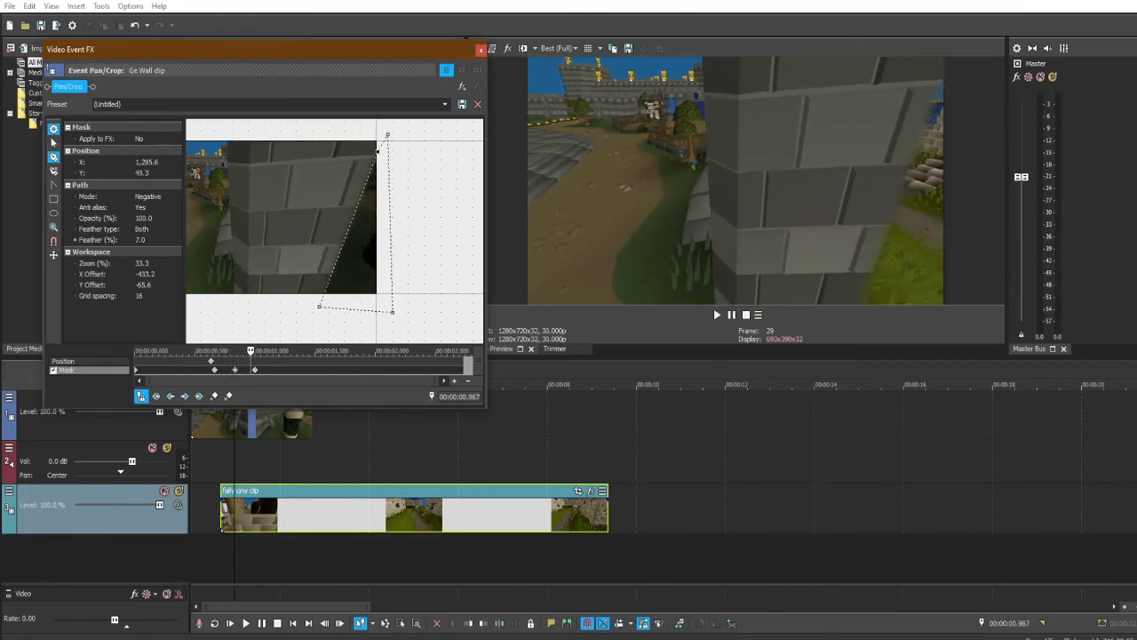
{"action": "key", "text": "Right"}
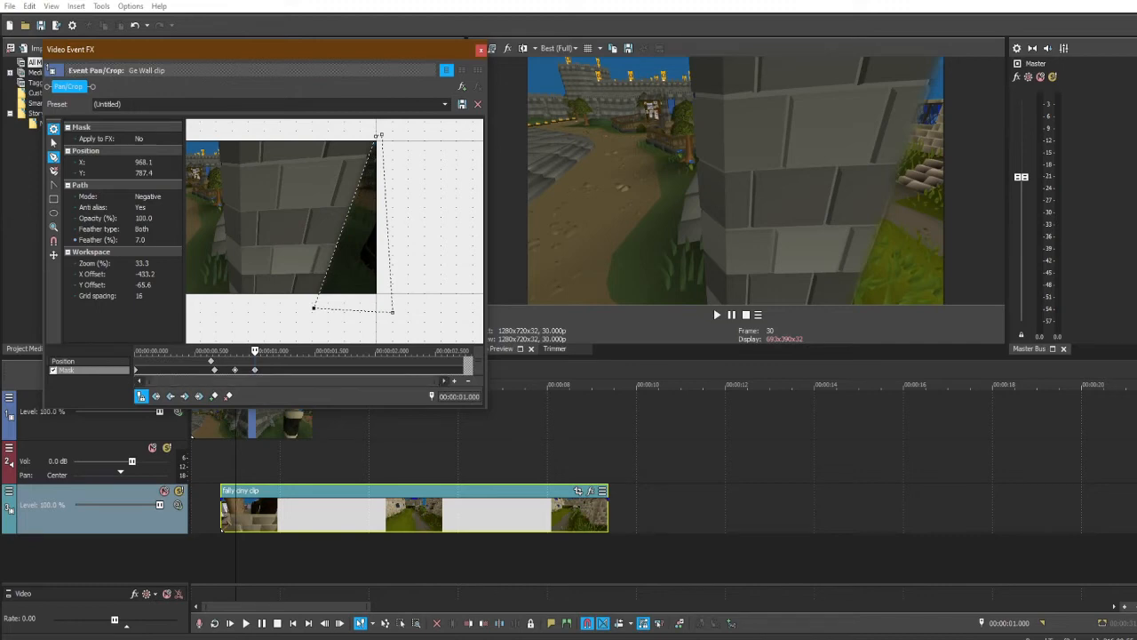
At 00:00:02.433, move the mask's lower inner point to about X 2, Y 772 and its upper inner point to about X -233, Y -33.
{"action": "key", "text": "Right"}
{"action": "key", "text": "Right"}
{"action": "key", "text": "Right"}
{"action": "key", "text": "Right"}
{"action": "key", "text": "Right"}
{"action": "key", "text": "Right"}
{"action": "key", "text": "Right"}
{"action": "key", "text": "Right"}
{"action": "key", "text": "Right"}
{"action": "key", "text": "Right"}
{"action": "key", "text": "Right"}
{"action": "key", "text": "Right"}
{"action": "key", "text": "Right"}
{"action": "key", "text": "Right"}
{"action": "key", "text": "Right"}
{"action": "key", "text": "Right"}
{"action": "key", "text": "Right"}
{"action": "key", "text": "Right"}
{"action": "key", "text": "Right"}
{"action": "key", "text": "Right"}
{"action": "key", "text": "Right"}
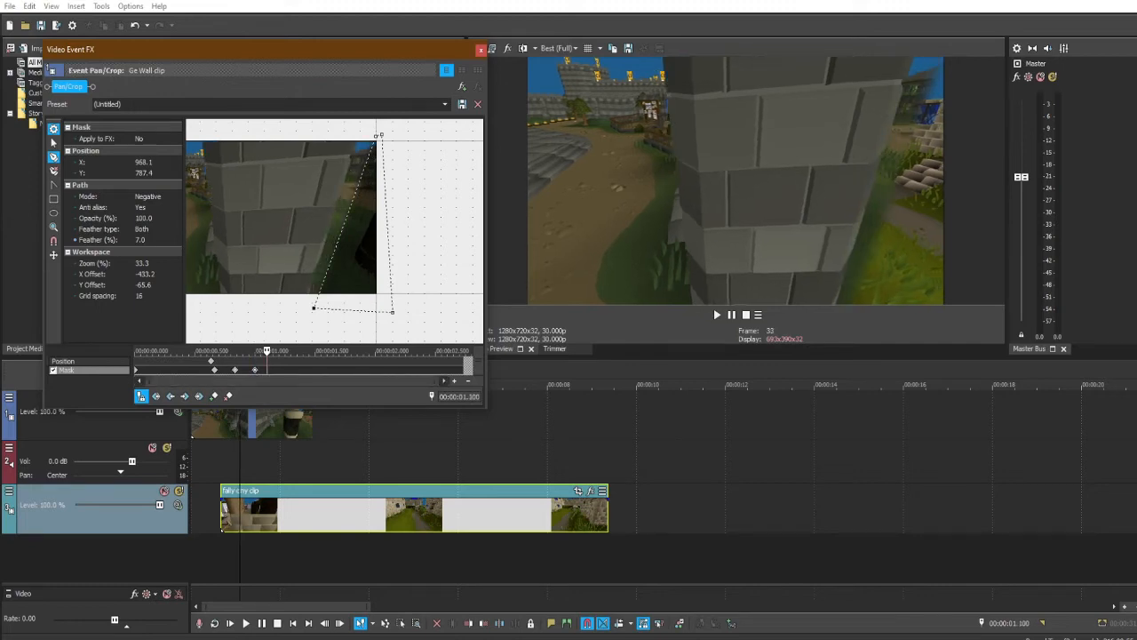
{"action": "key", "text": "Right"}
{"action": "key", "text": "Right"}
{"action": "key", "text": "Right"}
{"action": "key", "text": "Right"}
{"action": "key", "text": "Right"}
{"action": "key", "text": "Right"}
{"action": "key", "text": "Right"}
{"action": "key", "text": "Right"}
{"action": "key", "text": "Right"}
{"action": "key", "text": "Right"}
{"action": "key", "text": "Right"}
{"action": "key", "text": "Right"}
{"action": "key", "text": "Right"}
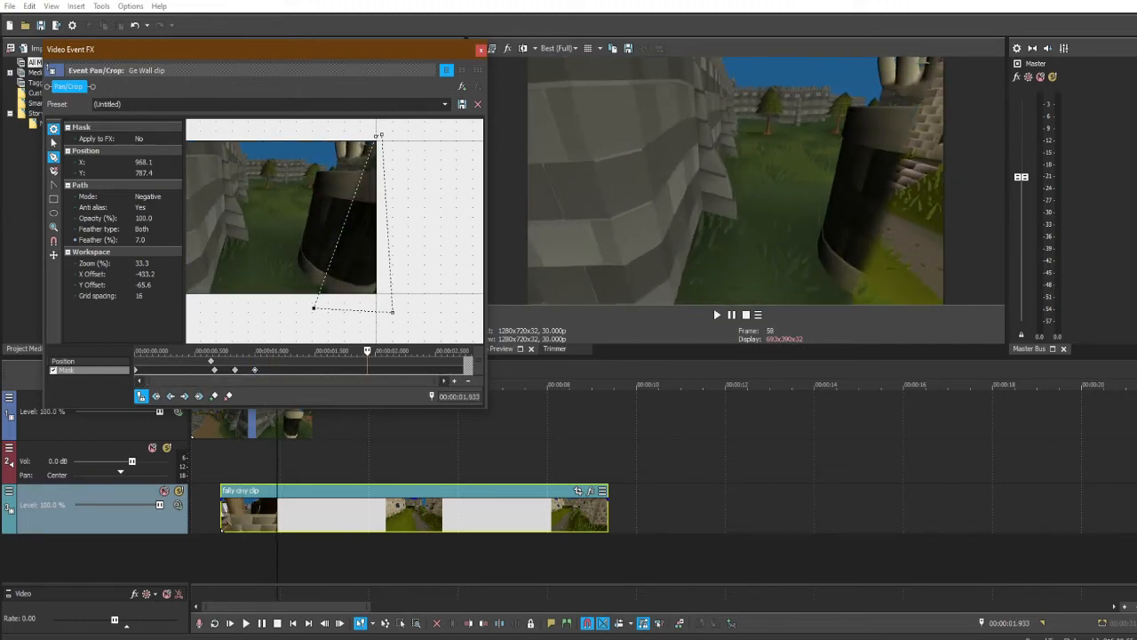
{"action": "key", "text": "Right"}
{"action": "key", "text": "Right"}
{"action": "key", "text": "Right"}
{"action": "key", "text": "Right"}
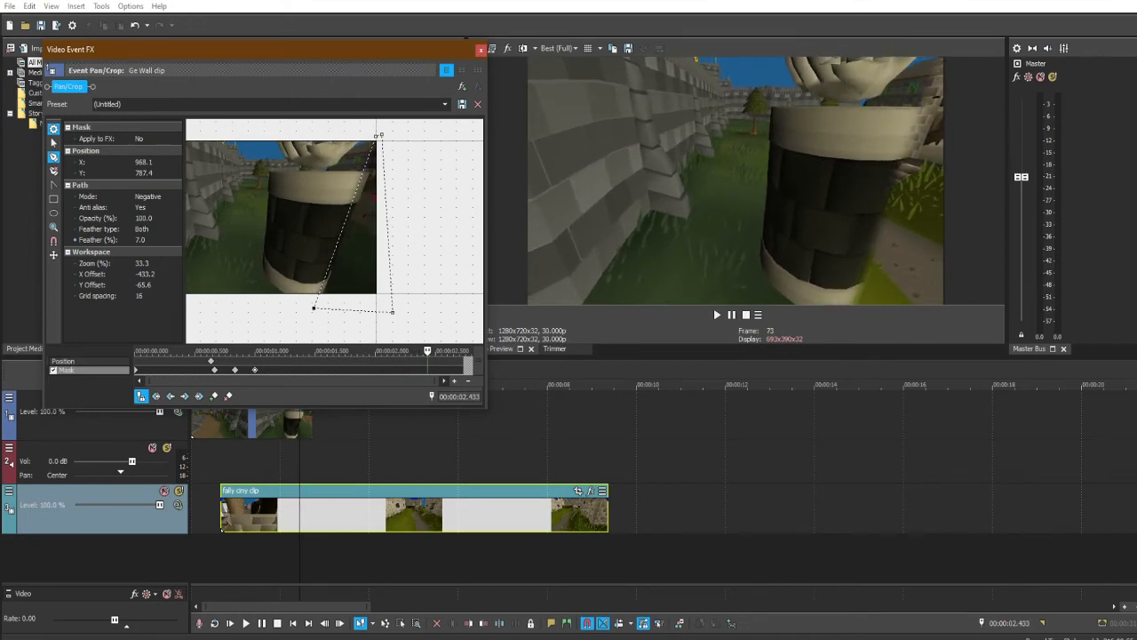
{"action": "left_click_drag", "start_coordinate": [284, 233], "coordinate": [406, 232]}
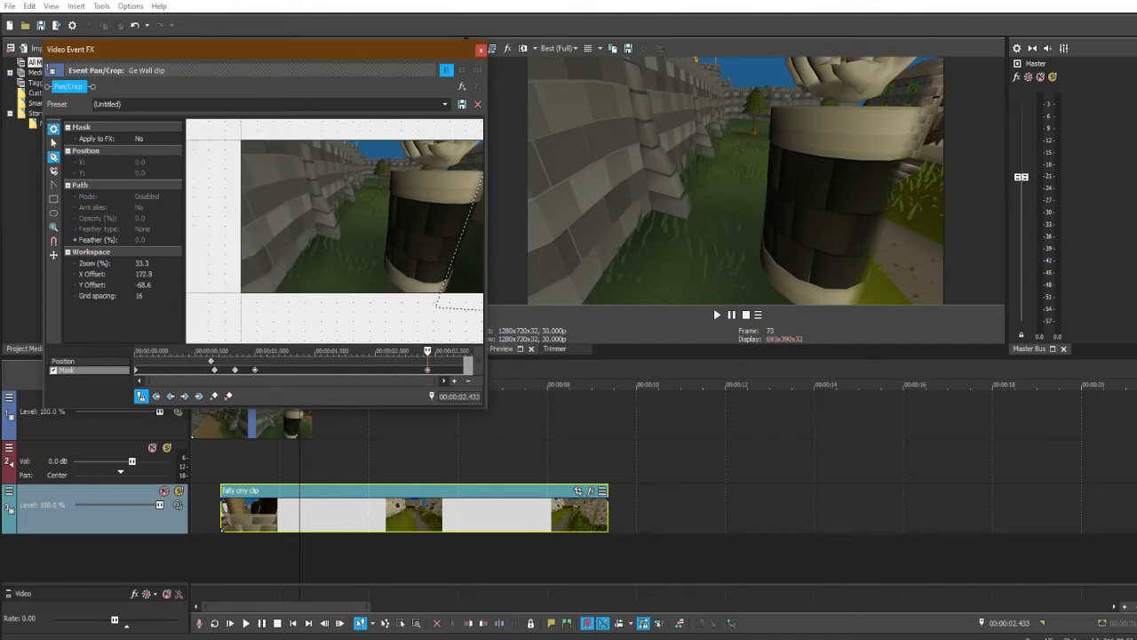
{"action": "left_click", "coordinate": [436, 308]}
{"action": "left_click_drag", "start_coordinate": [436, 308], "coordinate": [242, 304]}
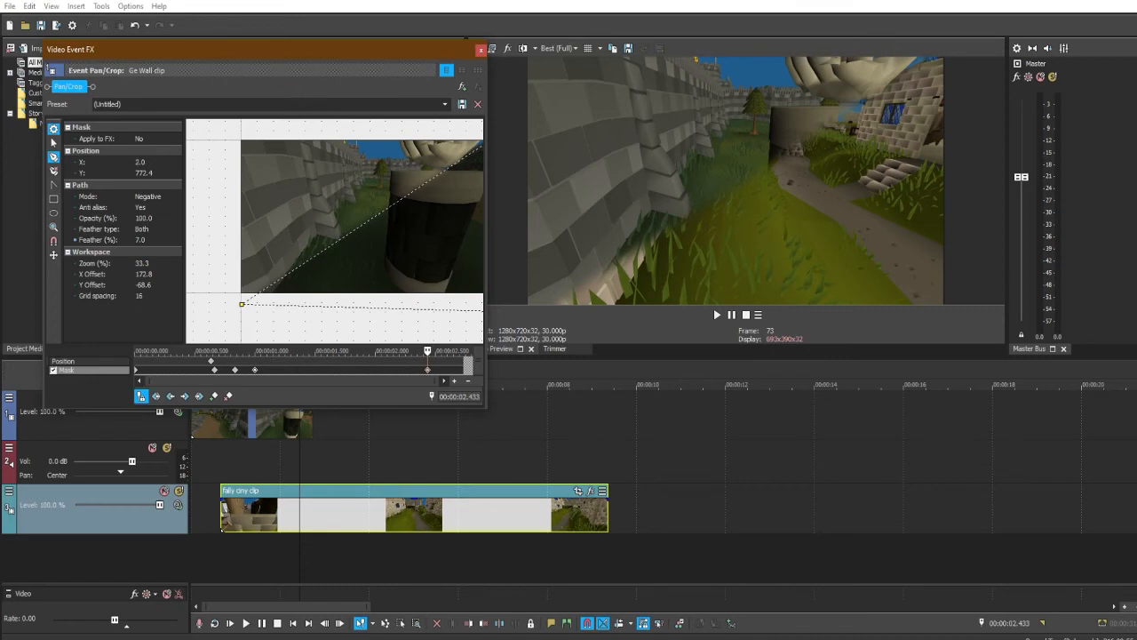
{"action": "scroll", "coordinate": [335, 231], "scroll_direction": "down", "scroll_amount": 2}
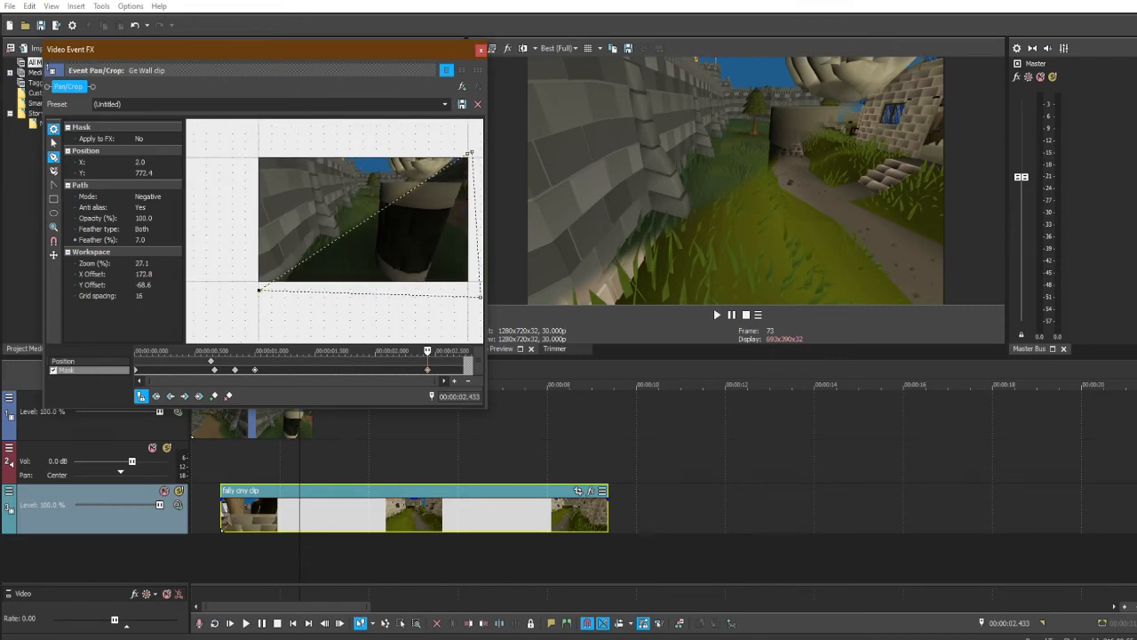
{"action": "left_click_drag", "start_coordinate": [470, 153], "coordinate": [220, 152]}
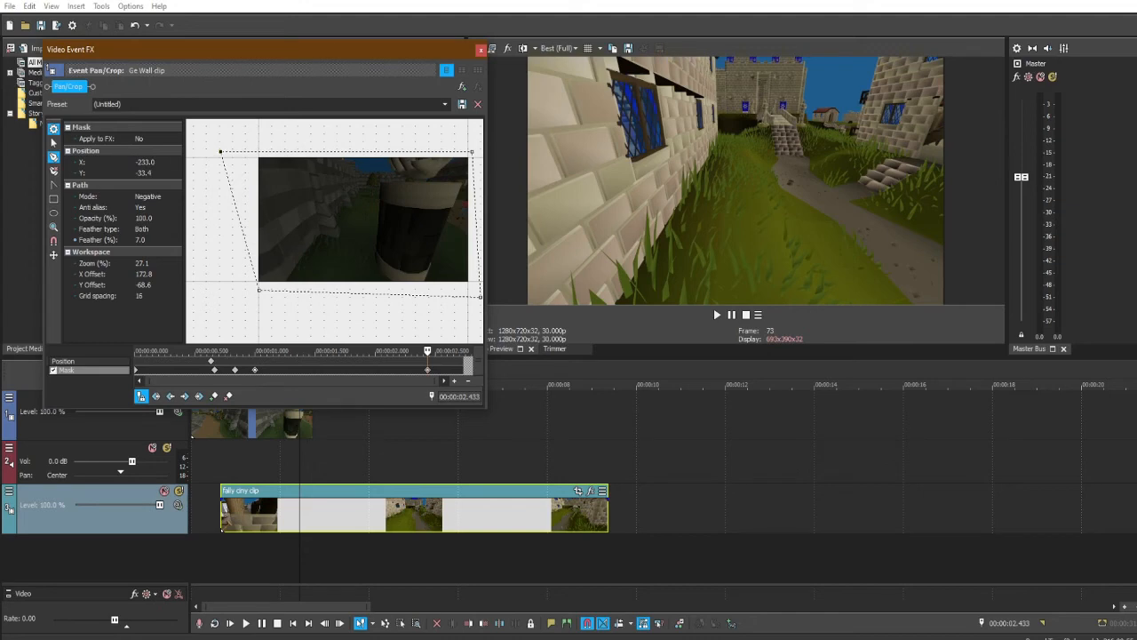
At 00:00:02.300, move the mask's upper inner point to about X -190, Y -22.
{"action": "key", "text": "Left"}
{"action": "key", "text": "Left"}
{"action": "key", "text": "Left"}
{"action": "key", "text": "Left"}
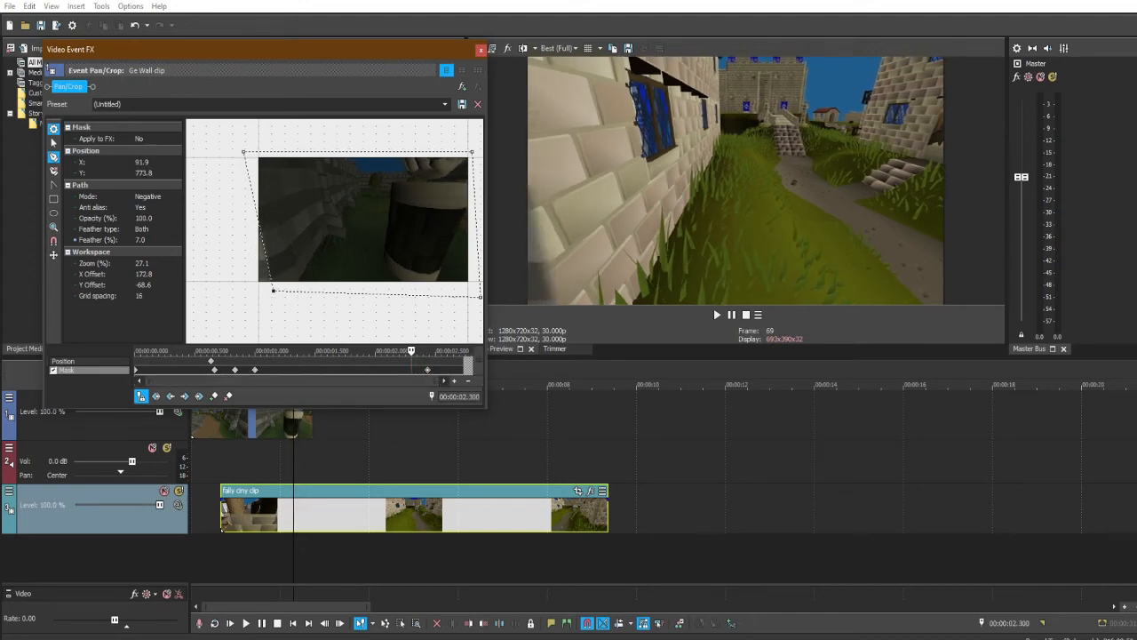
{"action": "scroll", "coordinate": [335, 231], "scroll_direction": "up", "scroll_amount": 2}
{"action": "left_click_drag", "start_coordinate": [293, 231], "coordinate": [405, 240]}
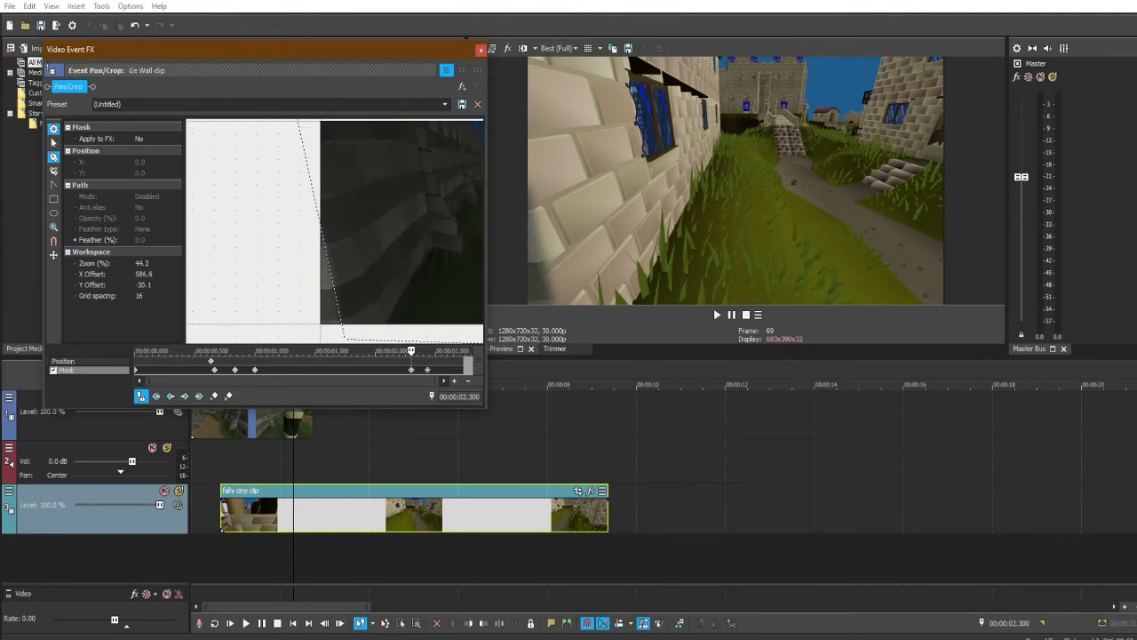
{"action": "scroll", "coordinate": [405, 240], "scroll_direction": "down", "scroll_amount": 1}
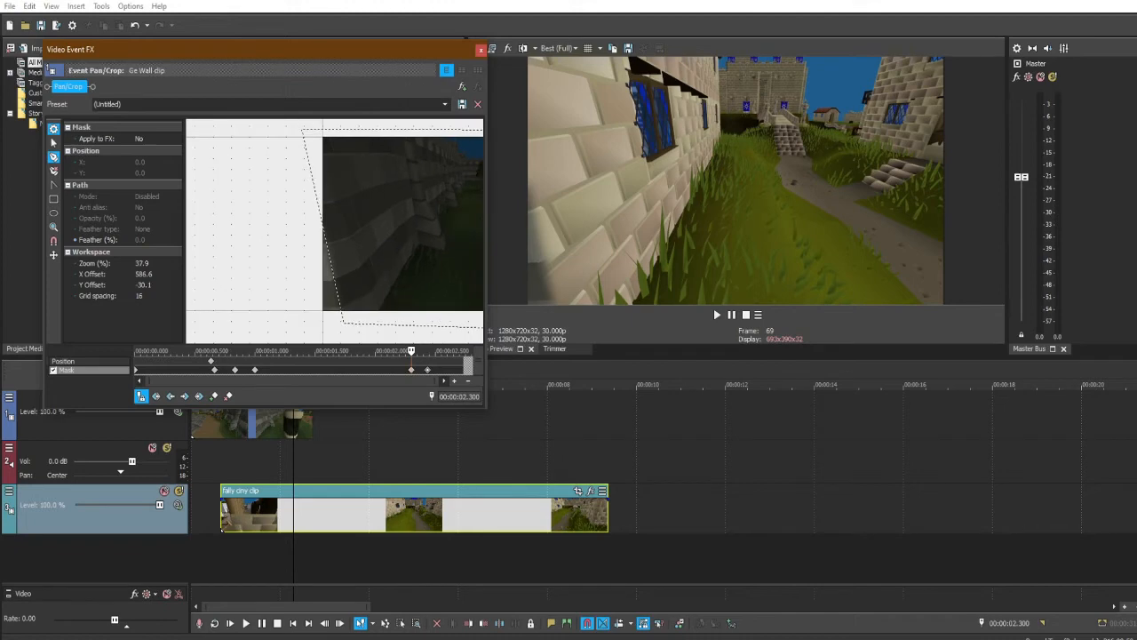
{"action": "left_click_drag", "start_coordinate": [302, 130], "coordinate": [279, 132]}
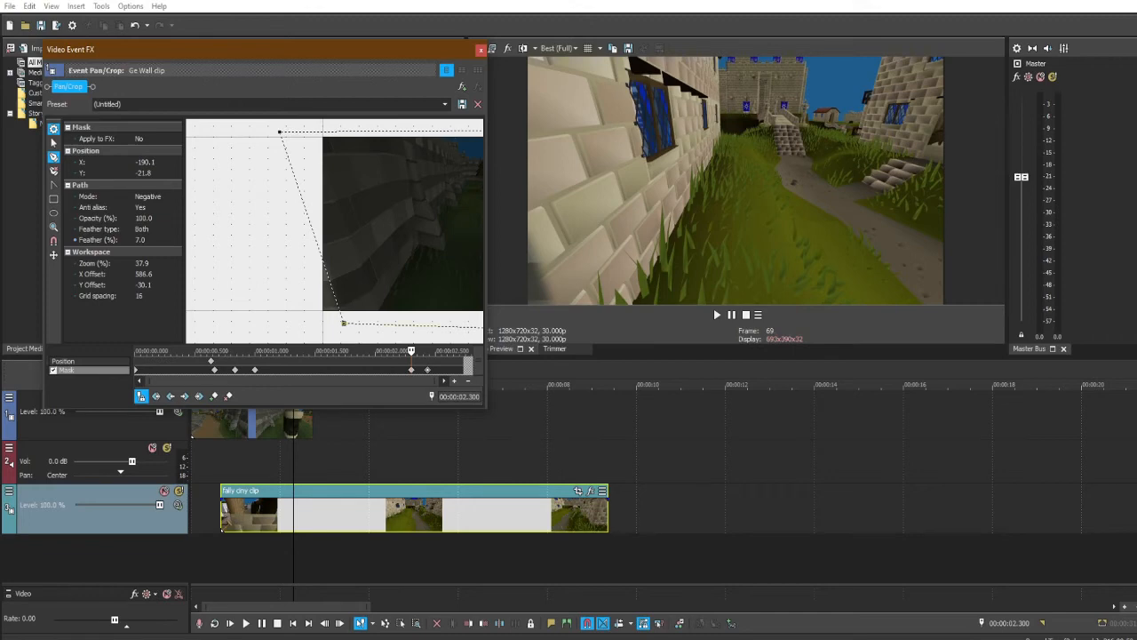
At 00:00:02.200, move the mask's upper inner point to about X -172, Y -22.
{"action": "key", "text": "Left"}
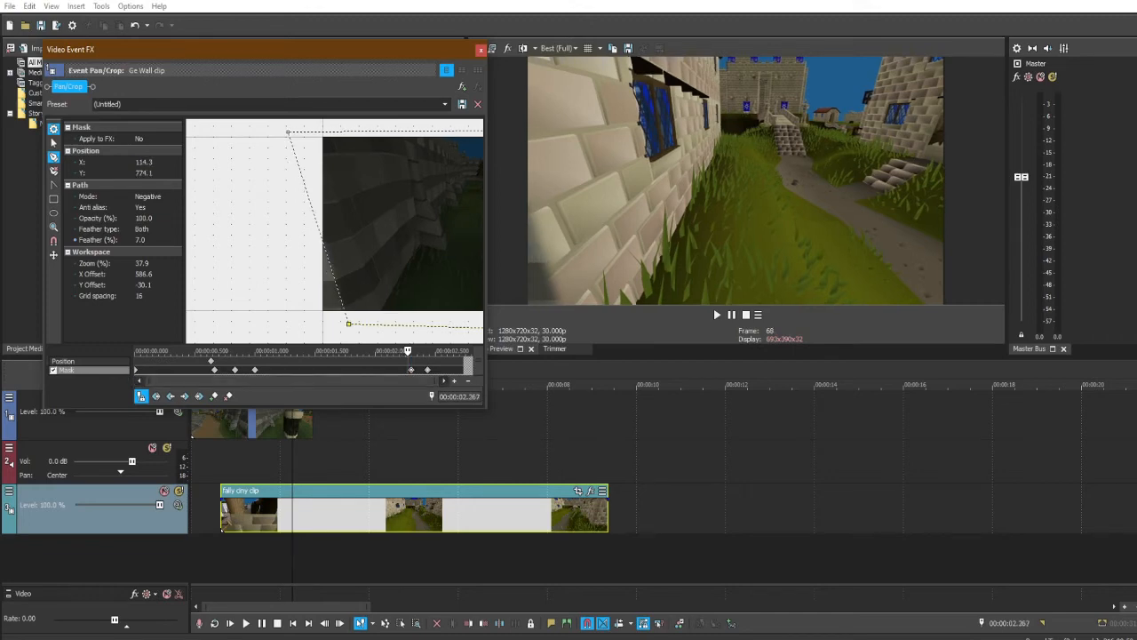
{"action": "key", "text": "Left"}
{"action": "key", "text": "Left"}
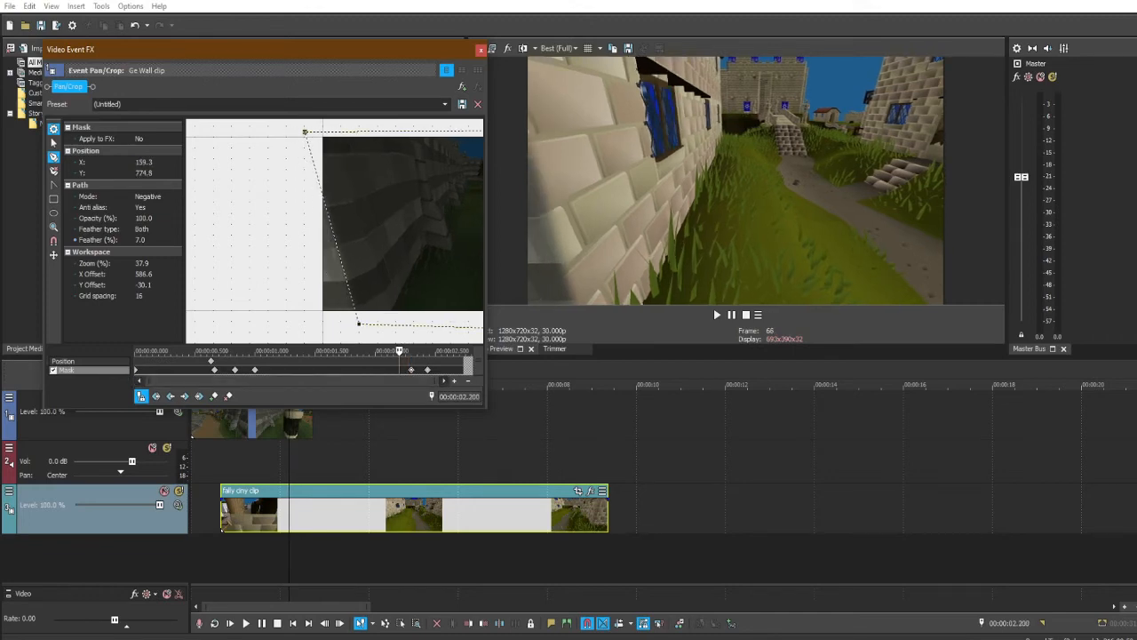
{"action": "left_click_drag", "start_coordinate": [305, 132], "coordinate": [284, 133]}
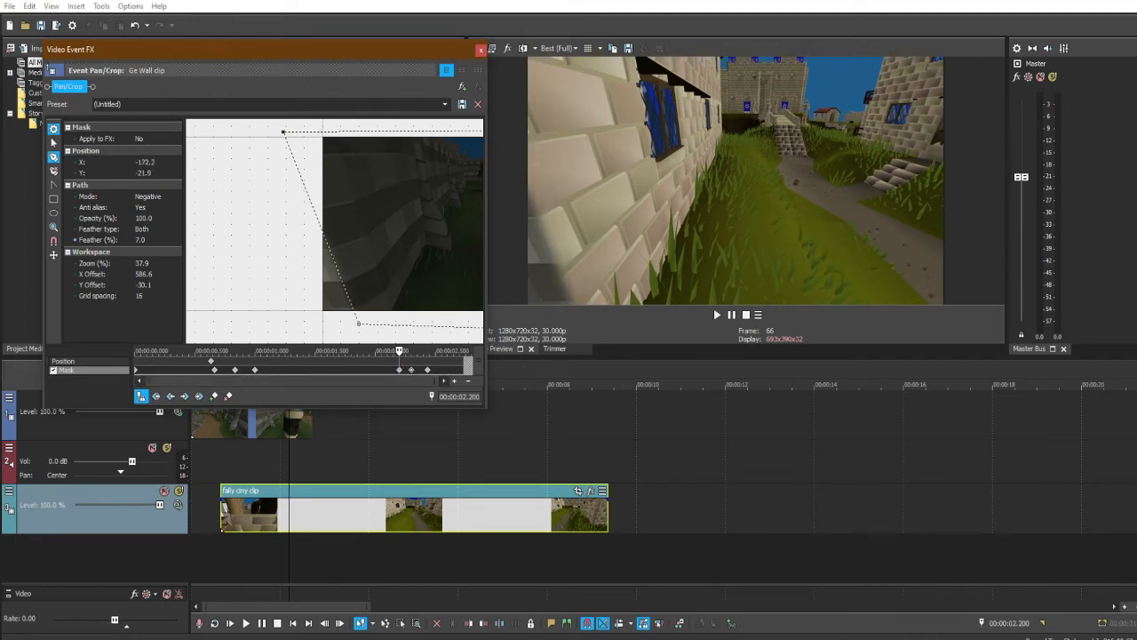
At 00:00:02.000, move the mask's upper inner point to about X -10, Y -40.
{"action": "key", "text": "Left"}
{"action": "key", "text": "Left"}
{"action": "key", "text": "Left"}
{"action": "key", "text": "Left"}
{"action": "key", "text": "Left"}
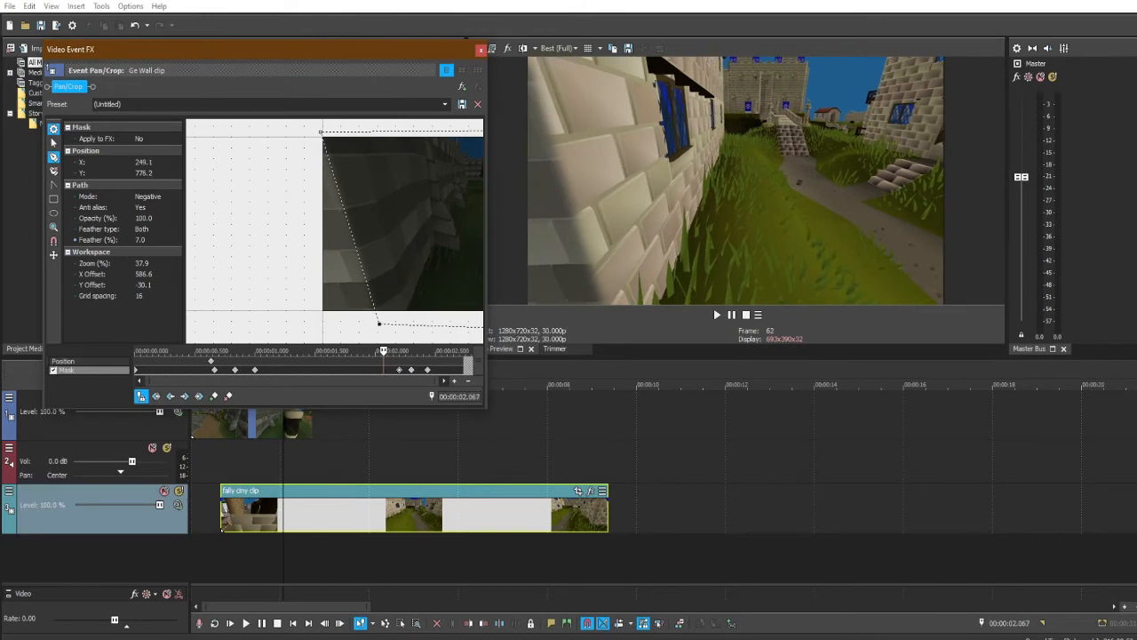
{"action": "key", "text": "Left"}
{"action": "mouse_move", "coordinate": [339, 132]}
{"action": "left_mouse_down"}
{"action": "mouse_move", "coordinate": [318, 130]}
{"action": "mouse_move", "coordinate": [406, 120]}
{"action": "mouse_move", "coordinate": [321, 127]}
{"action": "left_mouse_up"}
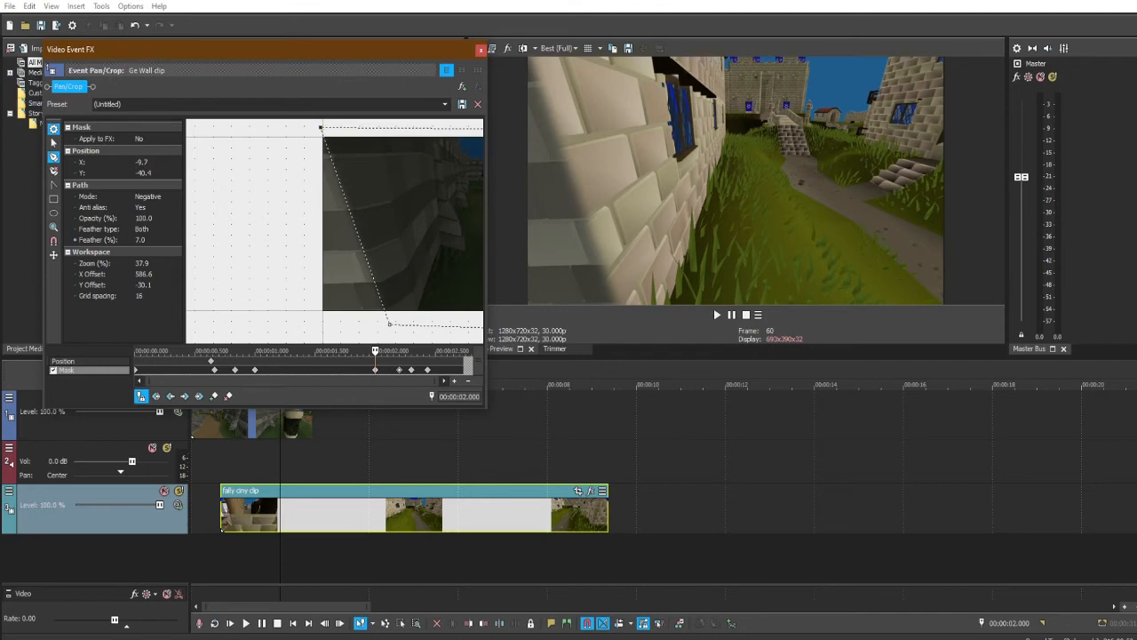
Check the mask edge frame by frame from 00:00:02.033 back to about 00:00:01.733, and close the Event Pan/Crop window.
{"action": "key", "text": "Right"}
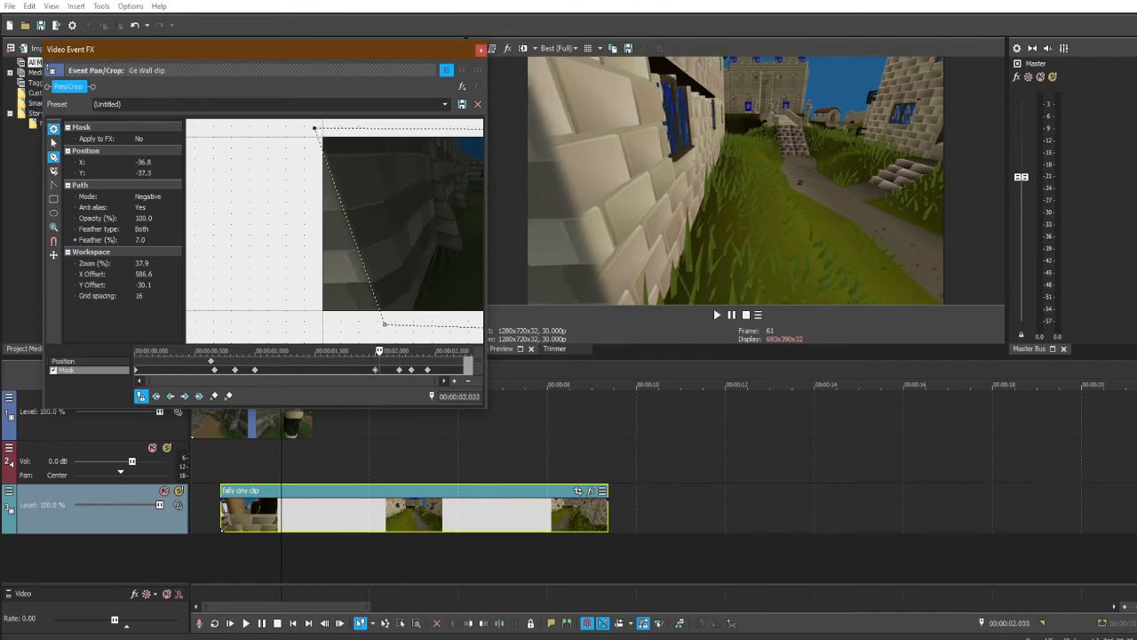
{"action": "key", "text": "Left"}
{"action": "key", "text": "Left"}
{"action": "key", "text": "Left"}
{"action": "key", "text": "Left"}
{"action": "key", "text": "Left"}
{"action": "key", "text": "Left"}
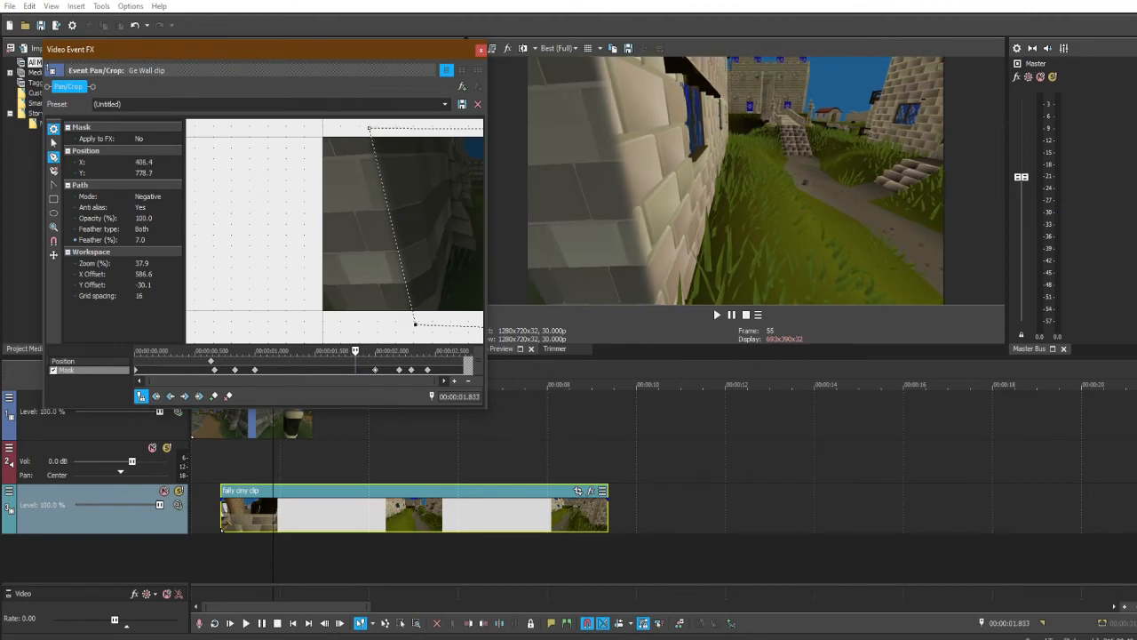
{"action": "key", "text": "Left"}
{"action": "key", "text": "Left"}
{"action": "key", "text": "Left"}
{"action": "key", "text": "Left"}
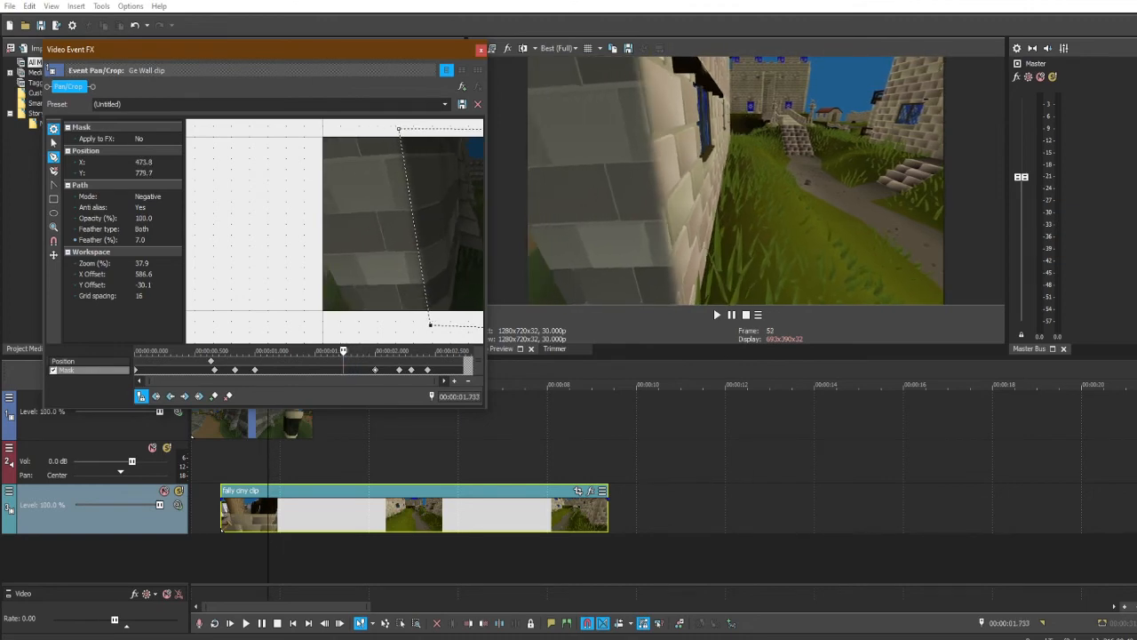
{"action": "left_click", "coordinate": [481, 49]}
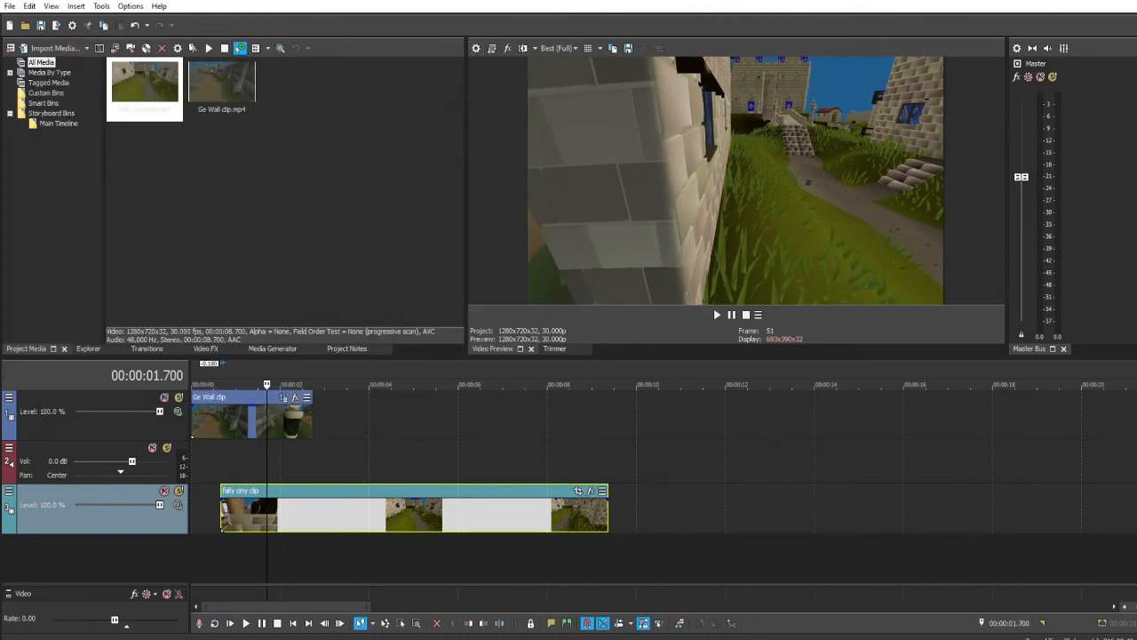
Examine the start of the wall transition in the preview by stepping back to 00:00:00.567 and around the first masked frames.
{"action": "key", "text": "Left"}
{"action": "key", "text": "Left"}
{"action": "key", "text": "Left"}
{"action": "key", "text": "Left"}
{"action": "key", "text": "Left"}
{"action": "key", "text": "Left"}
{"action": "key", "text": "Left"}
{"action": "key", "text": "Left"}
{"action": "key", "text": "Left"}
{"action": "key", "text": "Left"}
{"action": "key", "text": "Left"}
{"action": "key", "text": "Left"}
{"action": "key", "text": "Left"}
{"action": "key", "text": "Left"}
{"action": "key", "text": "Left"}
{"action": "key", "text": "Left"}
{"action": "key", "text": "Left"}
{"action": "key", "text": "Left"}
{"action": "key", "text": "Left"}
{"action": "key", "text": "Left"}
{"action": "key", "text": "Left"}
{"action": "key", "text": "Left"}
{"action": "key", "text": "Left"}
{"action": "key", "text": "Left"}
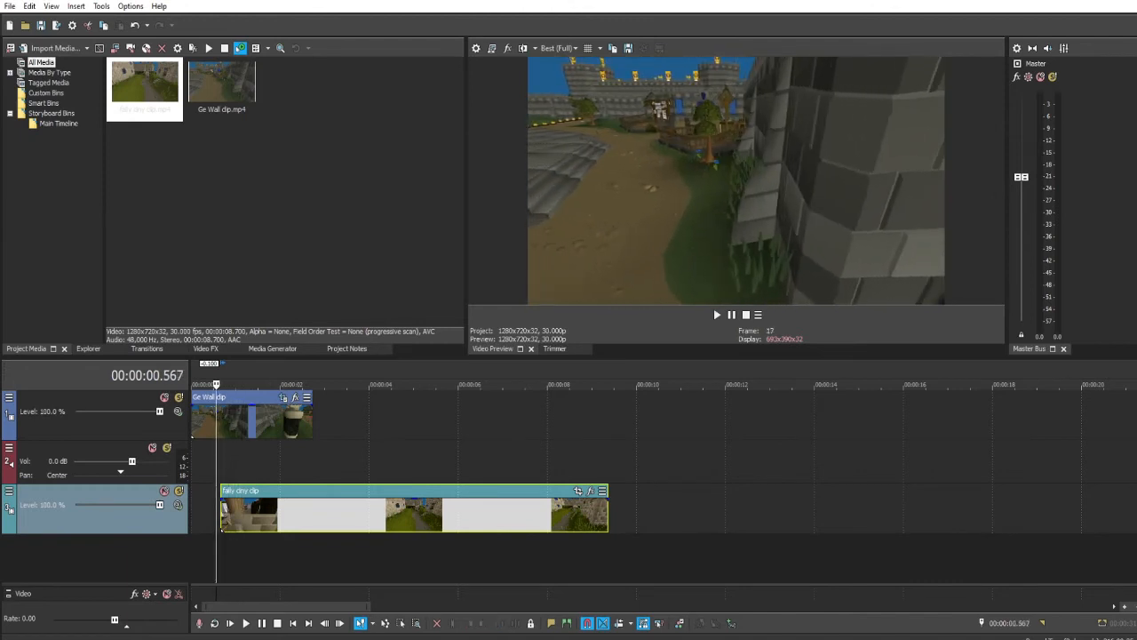
{"action": "key", "text": "Right"}
{"action": "key", "text": "Right"}
{"action": "key", "text": "Right"}
{"action": "key", "text": "Right"}
{"action": "key", "text": "Right"}
{"action": "key", "text": "Right"}
{"action": "key", "text": "Right"}
{"action": "key", "text": "Left"}
{"action": "key", "text": "Left"}
{"action": "key", "text": "Left"}
{"action": "key", "text": "Left"}
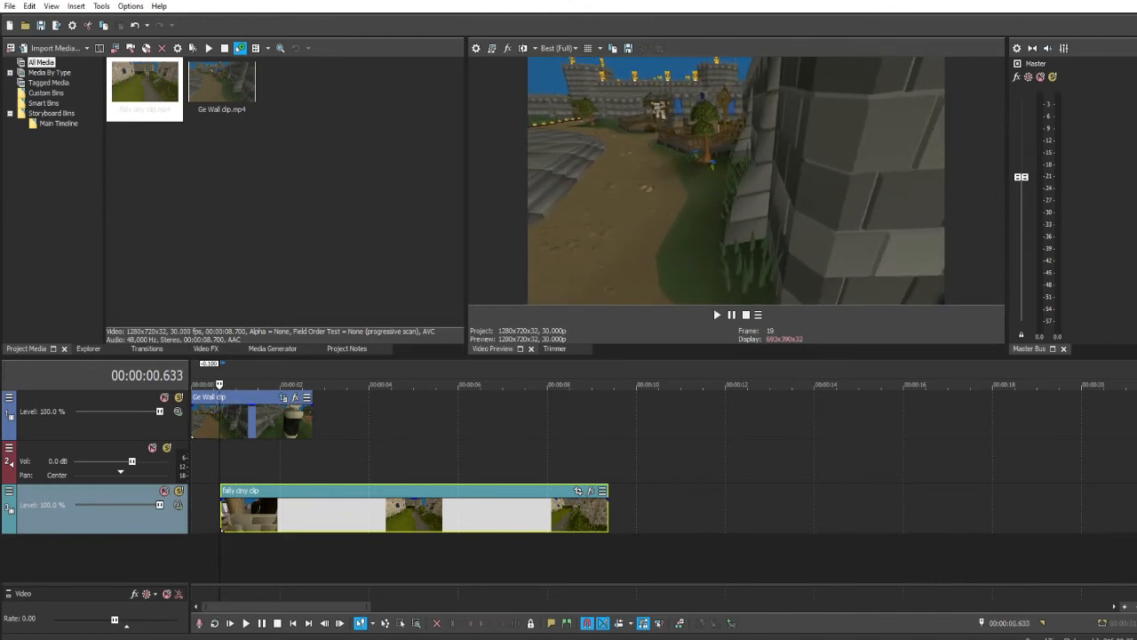
Reopen Ge Wall clip's Event Pan/Crop and, at 00:00:00.633, move the mask's lower inner point to about X 1284, Y 758.
{"action": "key", "text": "Left"}
{"action": "key", "text": "Right"}
{"action": "key", "text": "Left"}
{"action": "left_click", "coordinate": [282, 397]}
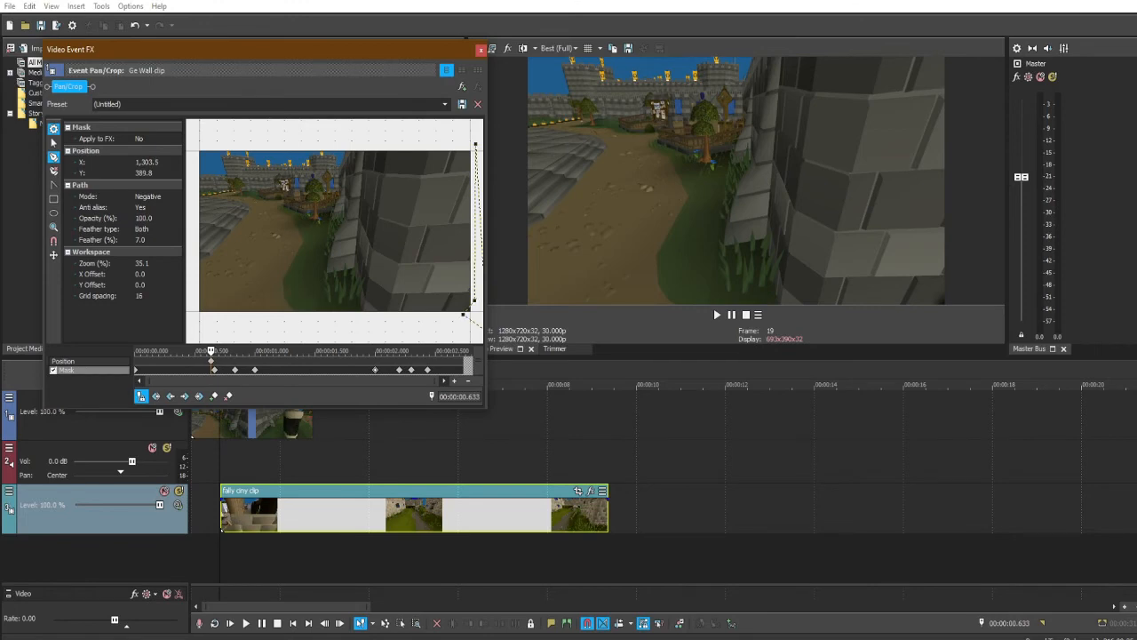
{"action": "key", "text": "Delete"}
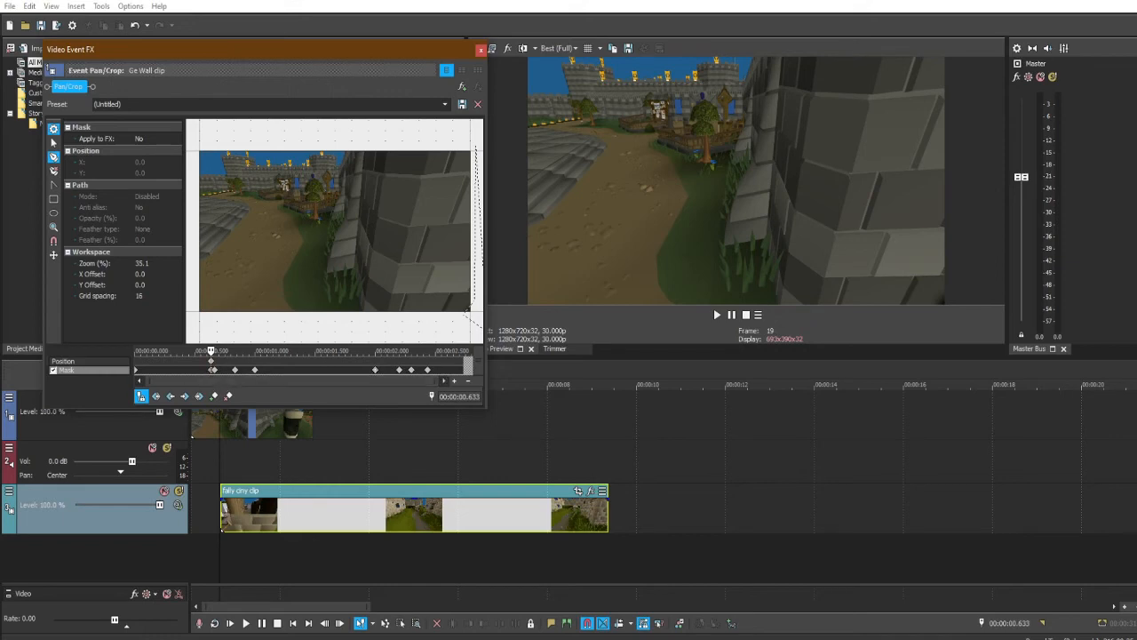
{"action": "left_click", "coordinate": [471, 321]}
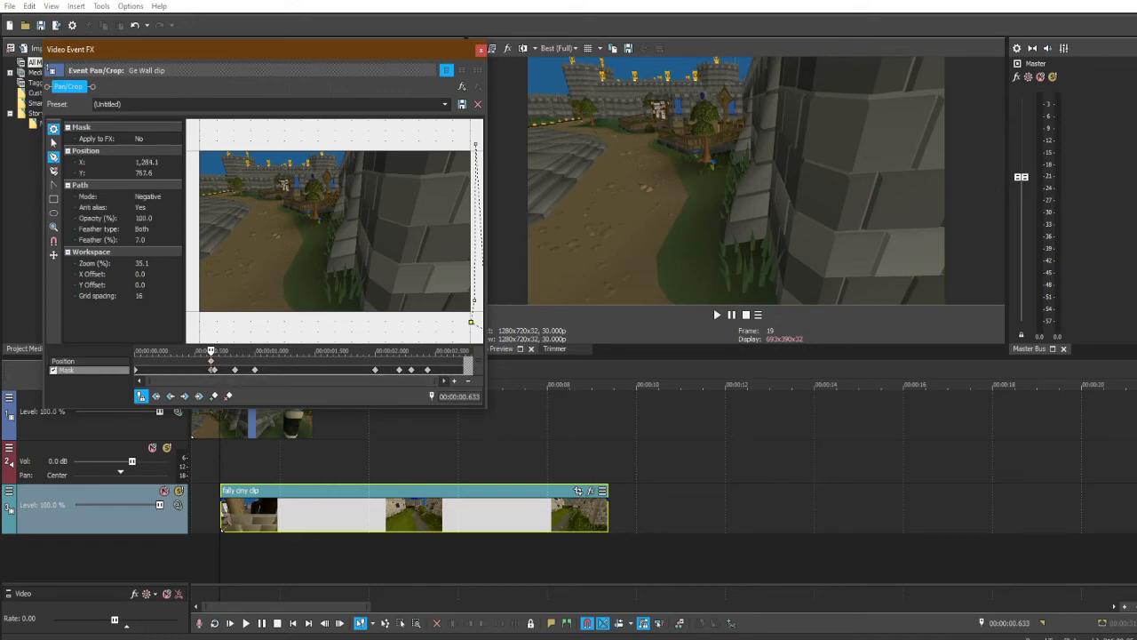
{"action": "left_click_drag", "start_coordinate": [470, 322], "coordinate": [472, 322]}
Examine the mask edge along the wall frame by frame, going forward from 00:00:00.667 past 00:00:02.100.
{"action": "key", "text": "Right"}
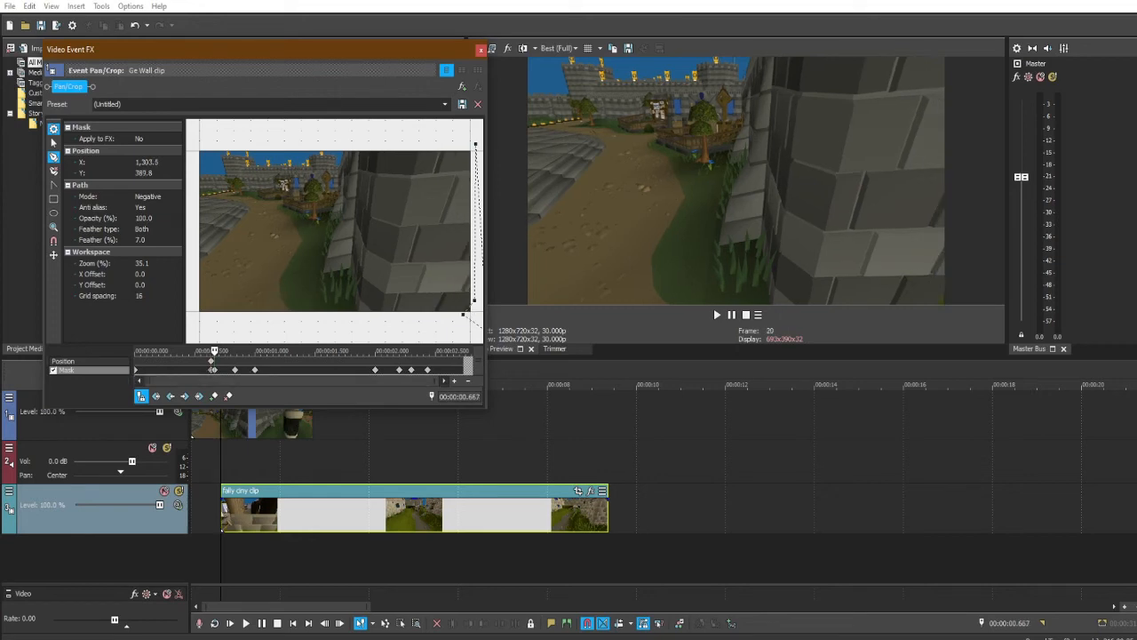
{"action": "left_click", "coordinate": [451, 326]}
{"action": "key", "text": "Right"}
{"action": "key", "text": "Right"}
{"action": "key", "text": "Right"}
{"action": "key", "text": "Right"}
{"action": "key", "text": "Right"}
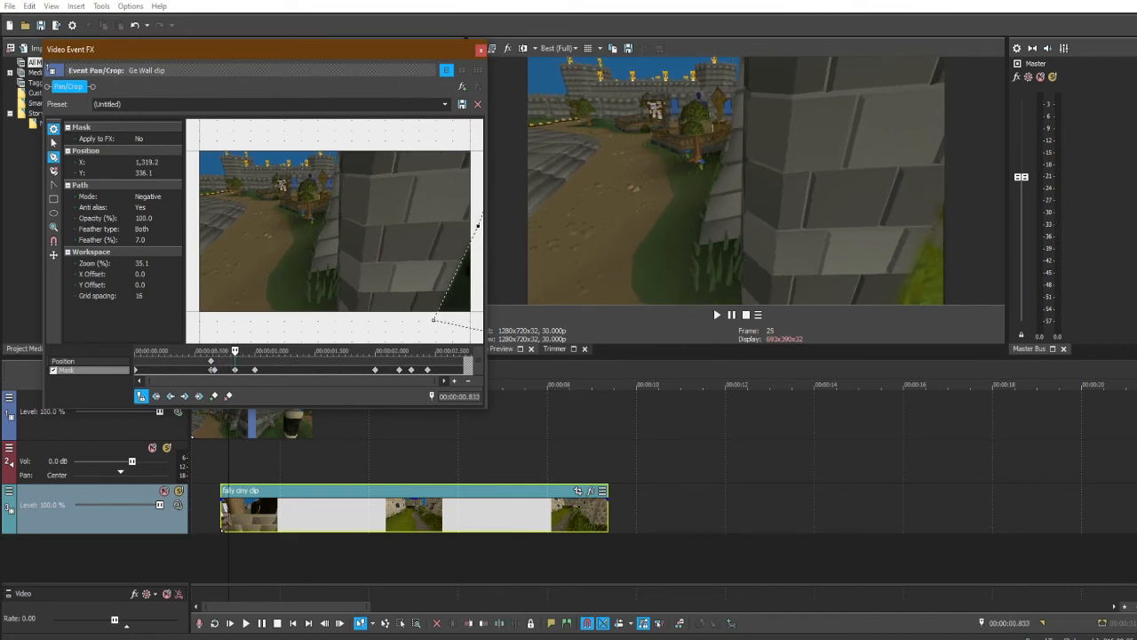
{"action": "key", "text": "Right"}
{"action": "key", "text": "Right"}
{"action": "key", "text": "Right"}
{"action": "key", "text": "Right"}
{"action": "key", "text": "Right"}
{"action": "key", "text": "Right"}
{"action": "key", "text": "Right"}
{"action": "key", "text": "Right"}
{"action": "key", "text": "Right"}
{"action": "key", "text": "Right"}
{"action": "key", "text": "Right"}
{"action": "key", "text": "Right"}
{"action": "key", "text": "Right"}
{"action": "key", "text": "Right"}
{"action": "key", "text": "Right"}
{"action": "key", "text": "Right"}
{"action": "key", "text": "Right"}
{"action": "key", "text": "Right"}
{"action": "key", "text": "Right"}
{"action": "key", "text": "Right"}
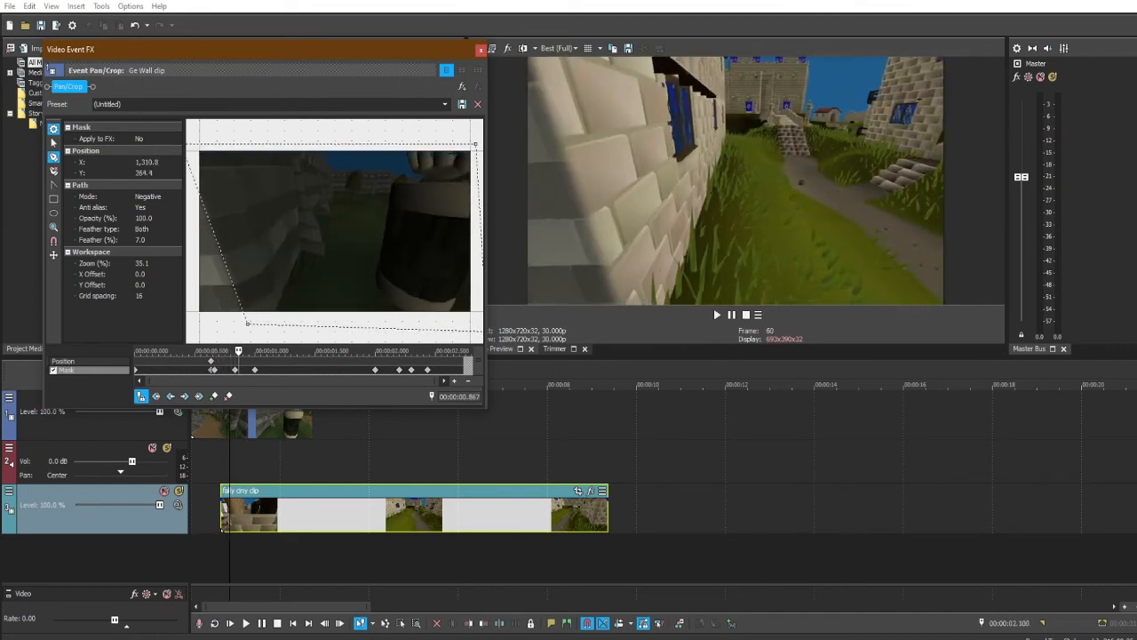
{"action": "key", "text": "Right"}
{"action": "key", "text": "Right"}
{"action": "key", "text": "Right"}
{"action": "key", "text": "Right"}
{"action": "key", "text": "Right"}
{"action": "key", "text": "Right"}
{"action": "key", "text": "Right"}
{"action": "key", "text": "Right"}
{"action": "key", "text": "Right"}
{"action": "key", "text": "Right"}
{"action": "key", "text": "Right"}
{"action": "key", "text": "Right"}
{"action": "key", "text": "Right"}
{"action": "key", "text": "Right"}
{"action": "key", "text": "Right"}
{"action": "key", "text": "Right"}
{"action": "key", "text": "Right"}
{"action": "key", "text": "Right"}
Recheck the mask edge along the wall frame by frame, going back to 00:00:00.867.
{"action": "key", "text": "Left"}
{"action": "key", "text": "Left"}
{"action": "key", "text": "Left"}
{"action": "key", "text": "Left"}
{"action": "key", "text": "Left"}
{"action": "key", "text": "Left"}
{"action": "key", "text": "Left"}
{"action": "key", "text": "Left"}
{"action": "key", "text": "Left"}
{"action": "key", "text": "Left"}
{"action": "key", "text": "Left"}
{"action": "key", "text": "Left"}
{"action": "key", "text": "Left"}
{"action": "key", "text": "Left"}
{"action": "key", "text": "Left"}
{"action": "key", "text": "Left"}
{"action": "key", "text": "Left"}
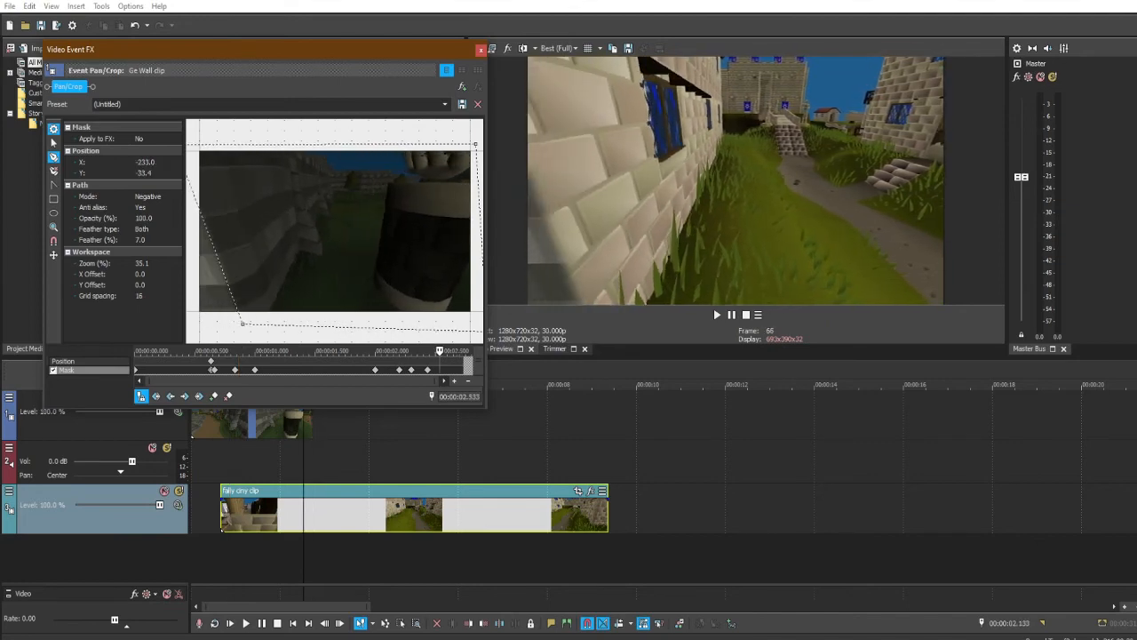
{"action": "key", "text": "Left"}
{"action": "key", "text": "Left"}
{"action": "key", "text": "Left"}
{"action": "key", "text": "Left"}
{"action": "key", "text": "Left"}
{"action": "key", "text": "Left"}
{"action": "key", "text": "Left"}
{"action": "key", "text": "Left"}
{"action": "key", "text": "Left"}
{"action": "key", "text": "Left"}
{"action": "key", "text": "Left"}
{"action": "key", "text": "Left"}
{"action": "key", "text": "Left"}
{"action": "key", "text": "Left"}
{"action": "key", "text": "Left"}
{"action": "key", "text": "Left"}
{"action": "key", "text": "Left"}
{"action": "key", "text": "Left"}
{"action": "key", "text": "Left"}
{"action": "key", "text": "Left"}
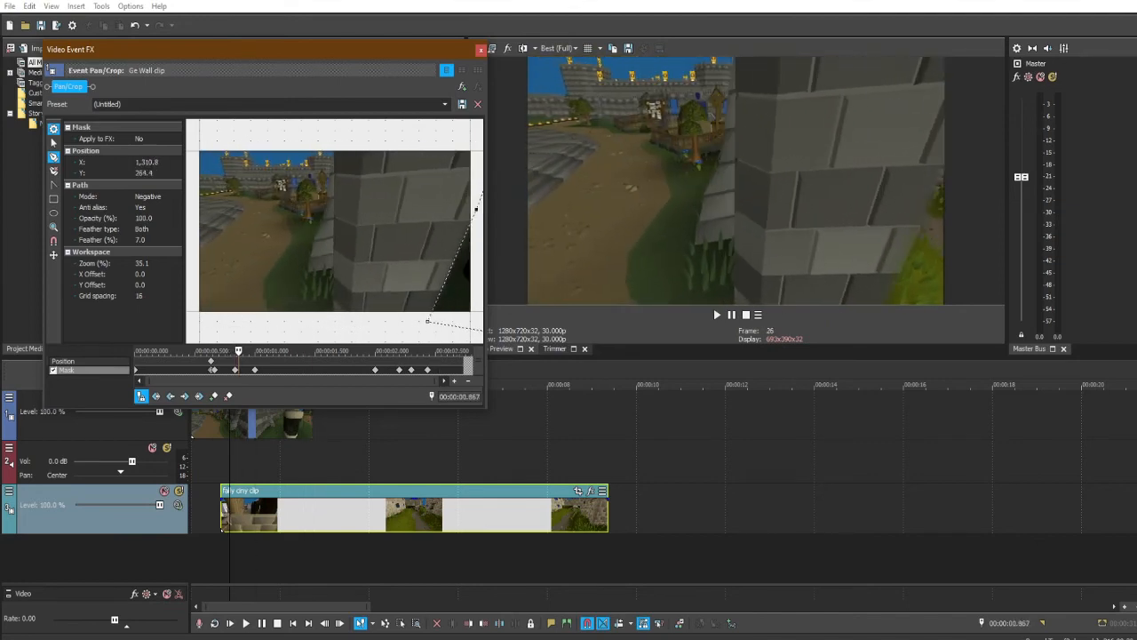
Examine the mask frame by frame from 00:00:00.867 to the end of Ge Wall clip, and close its Event Pan/Crop window.
{"action": "key", "text": "Right"}
{"action": "key", "text": "Right"}
{"action": "key", "text": "Right"}
{"action": "key", "text": "Right"}
{"action": "key", "text": "Right"}
{"action": "key", "text": "Right"}
{"action": "key", "text": "Right"}
{"action": "key", "text": "Right"}
{"action": "key", "text": "Right"}
{"action": "key", "text": "Right"}
{"action": "key", "text": "Right"}
{"action": "key", "text": "Right"}
{"action": "key", "text": "Right"}
{"action": "key", "text": "Right"}
{"action": "key", "text": "Right"}
{"action": "key", "text": "Right"}
{"action": "key", "text": "Right"}
{"action": "key", "text": "Right"}
{"action": "key", "text": "Right"}
{"action": "key", "text": "Right"}
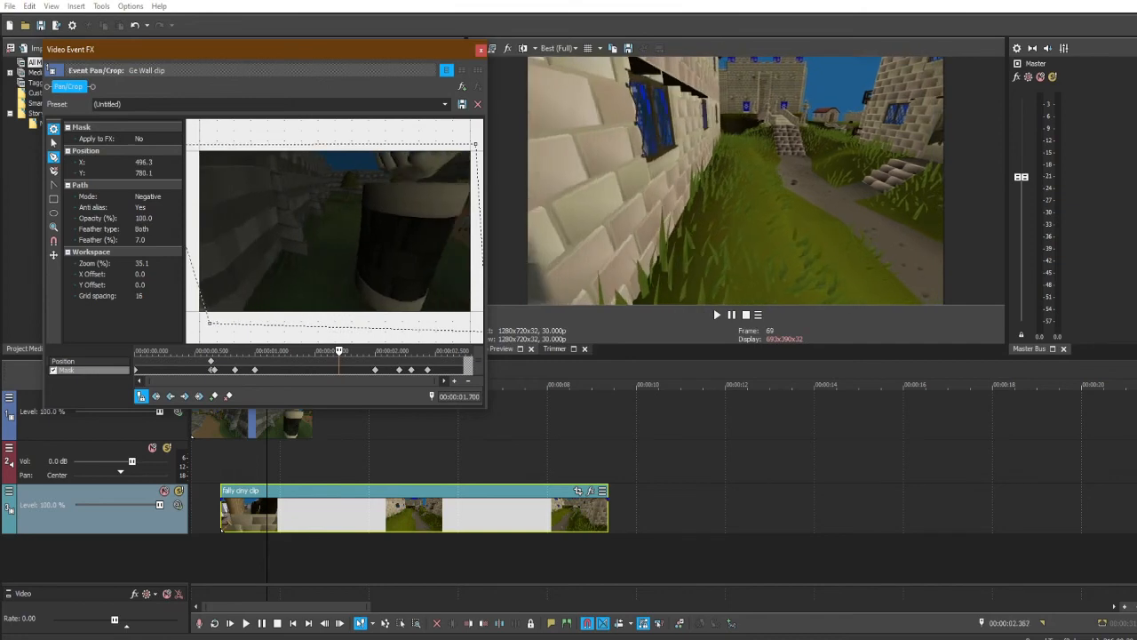
{"action": "key", "text": "Right"}
{"action": "key", "text": "Right"}
{"action": "key", "text": "Right"}
{"action": "key", "text": "Right"}
{"action": "key", "text": "Right"}
{"action": "key", "text": "Right"}
{"action": "key", "text": "Right"}
{"action": "key", "text": "Right"}
{"action": "key", "text": "Right"}
{"action": "key", "text": "Right"}
{"action": "key", "text": "Right"}
{"action": "left_click", "coordinate": [481, 50]}
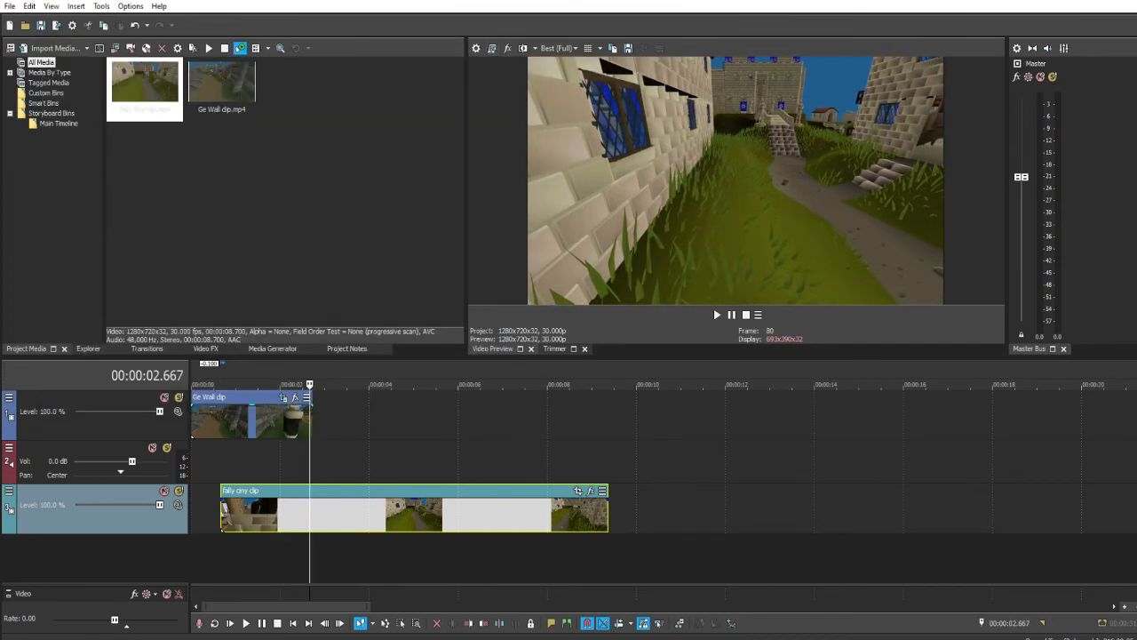
Play the footage past the end of Ge Wall clip to check how fally ciny clip continues.
{"action": "key", "text": "Right"}
{"action": "left_click", "coordinate": [716, 313]}
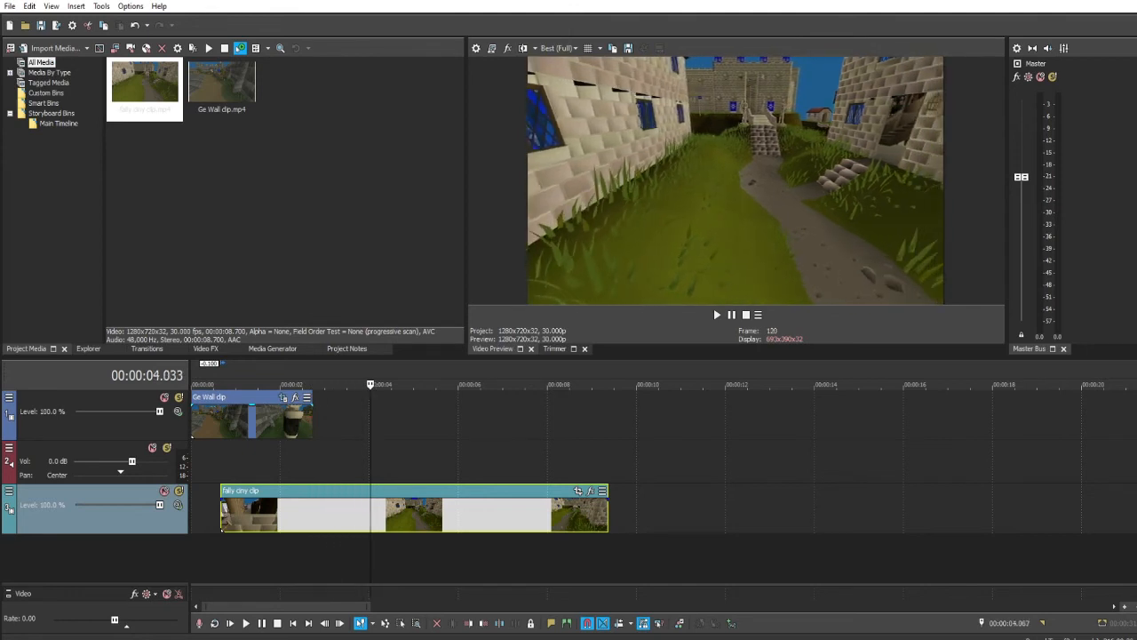
{"action": "scroll", "coordinate": [400, 480], "scroll_direction": "down", "scroll_amount": 5}
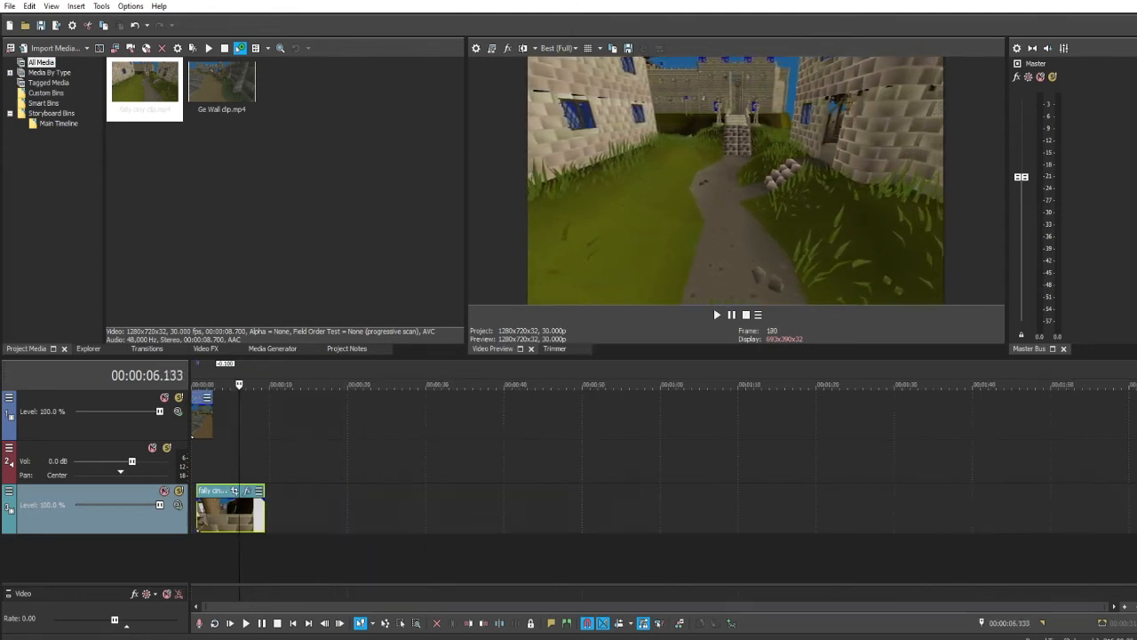
{"action": "key", "text": "Return"}
Review the complete wall transition by playing both clips twice from 00:00:00.133.
{"action": "left_click_drag", "start_coordinate": [241, 385], "coordinate": [194, 385]}
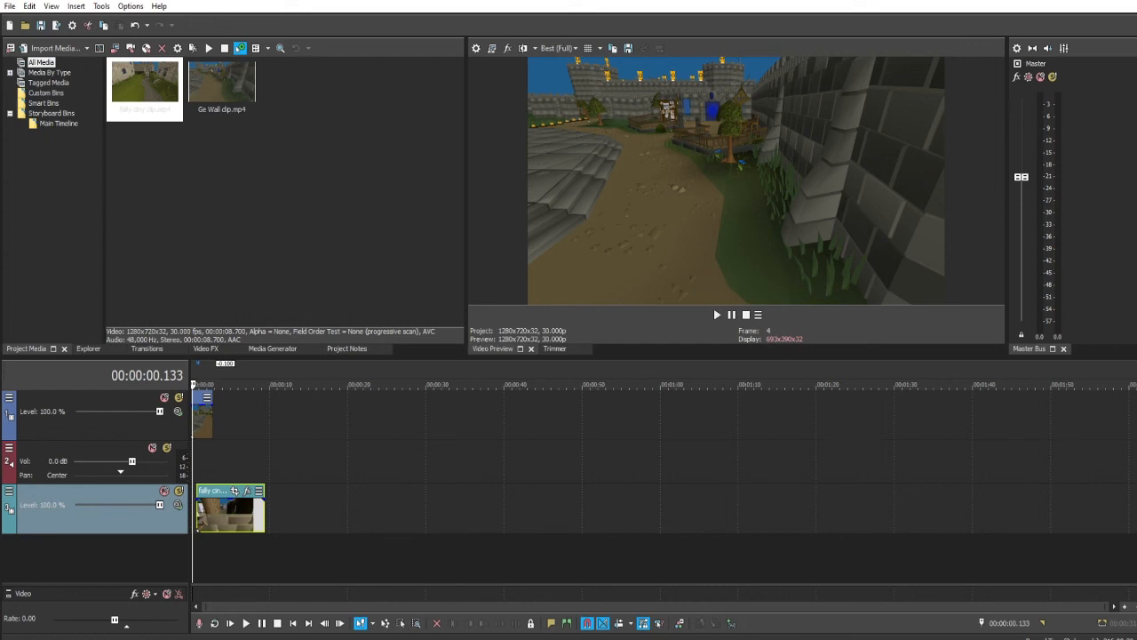
{"action": "key", "text": "space"}
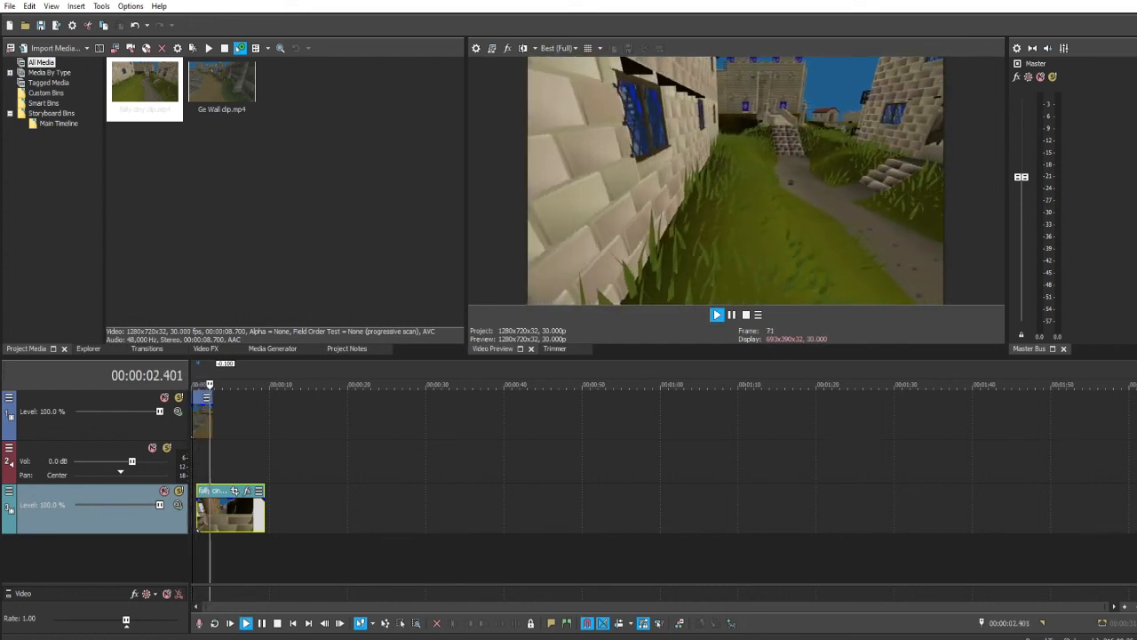
{"action": "key", "text": "space"}
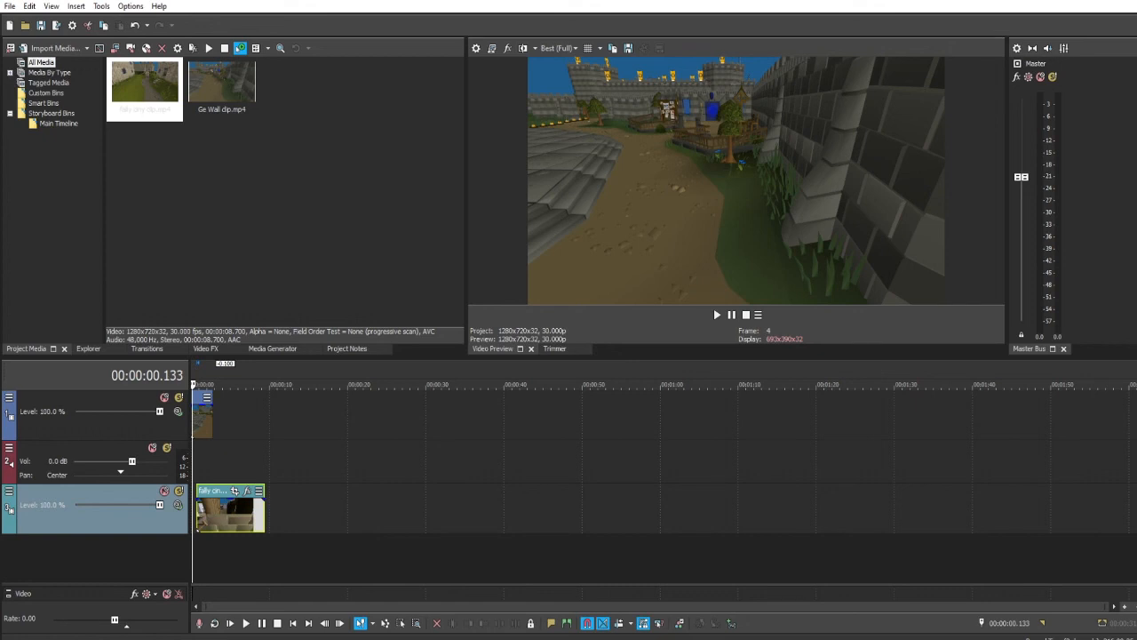
{"action": "scroll", "coordinate": [662, 462], "scroll_direction": "up", "scroll_amount": 6}
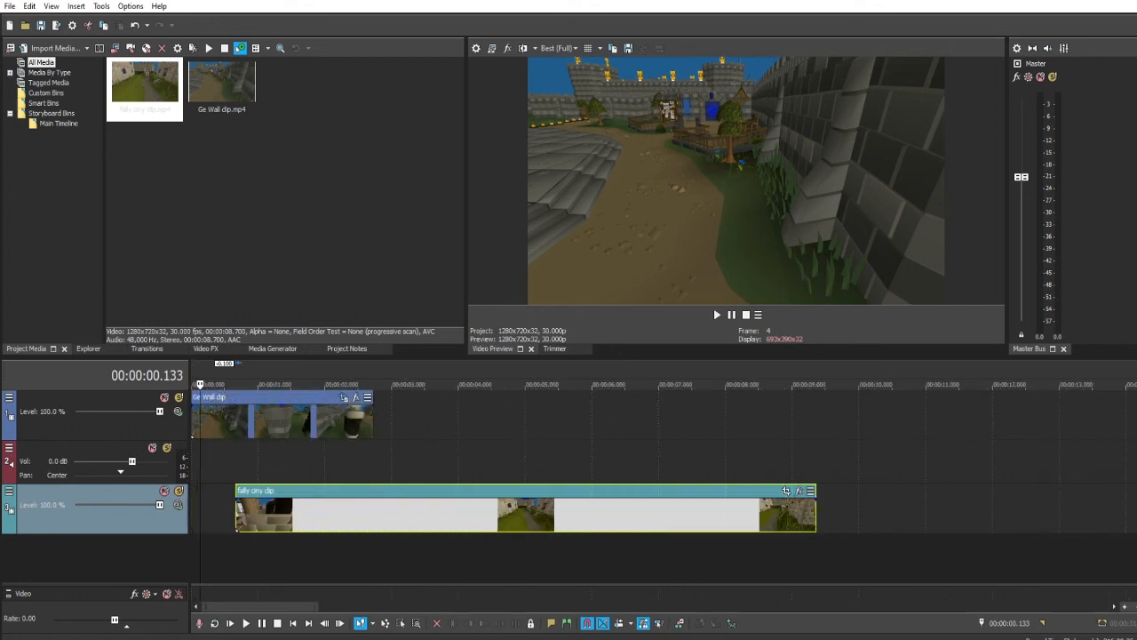
{"action": "key", "text": "space"}
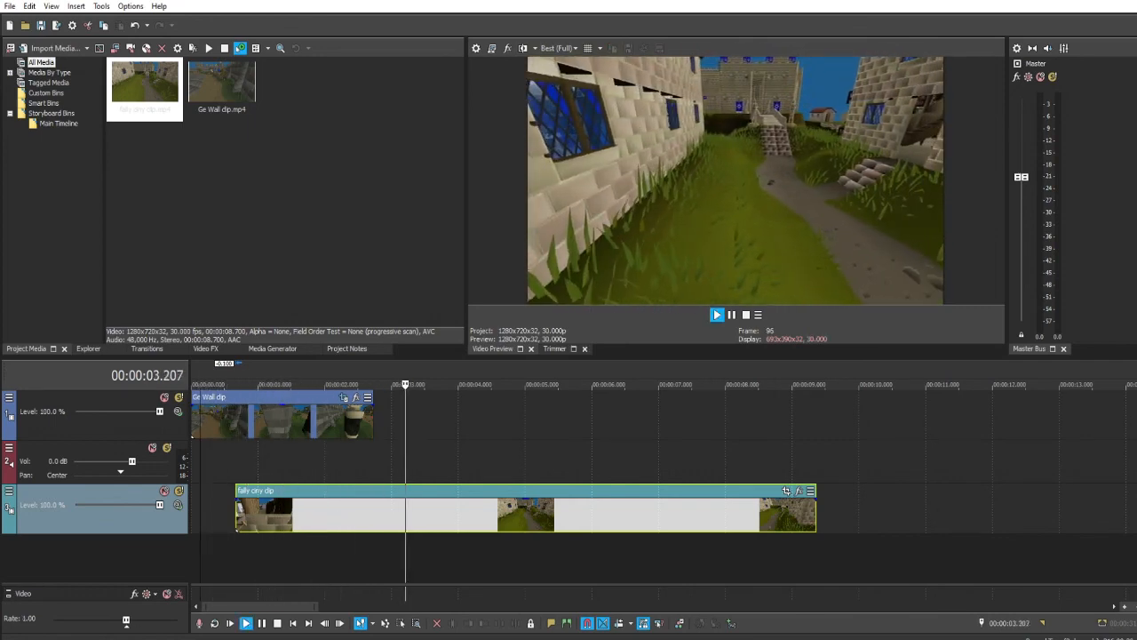
{"action": "key", "text": "space"}
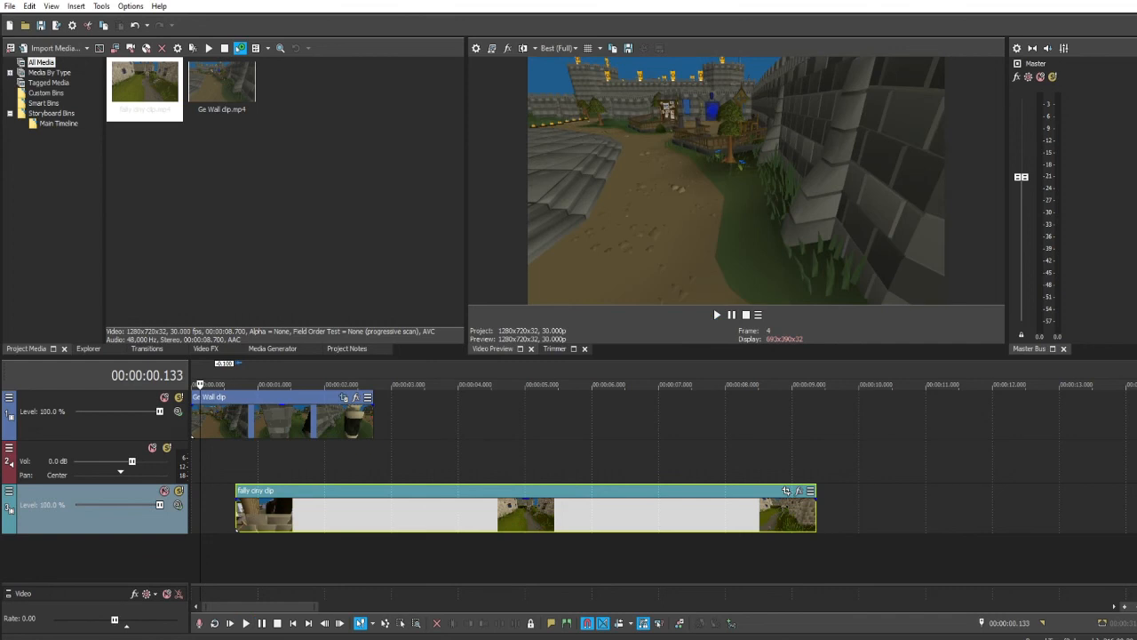